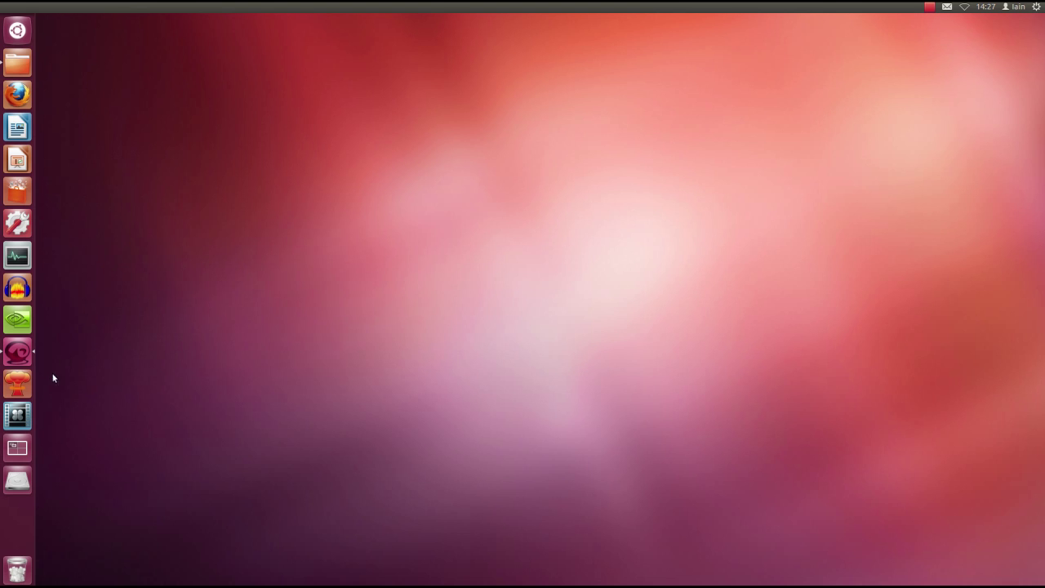
Launch Lightworks from the Unity launcher and wait for the Projects Browser.
click(28, 414)
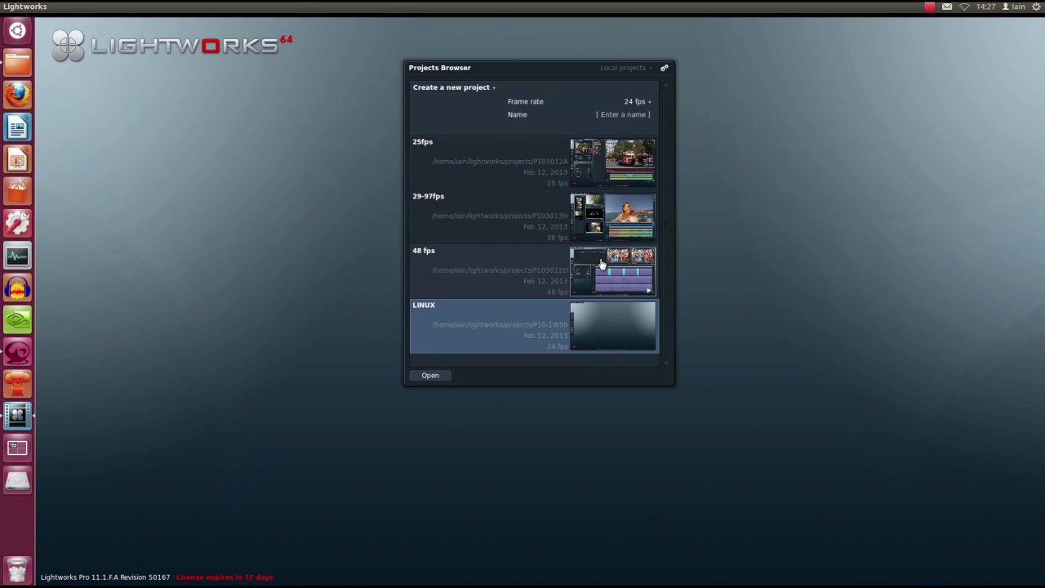
Check the Create/Restore modes and 24 fps frame rate, then open LINUX in the MultiFormat room.
click(596, 320)
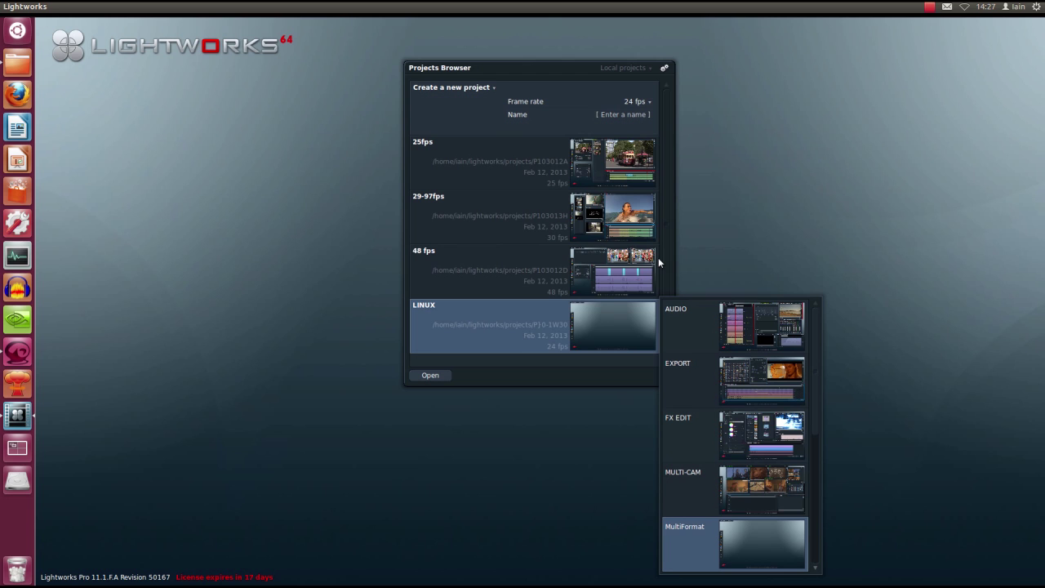
click(452, 87)
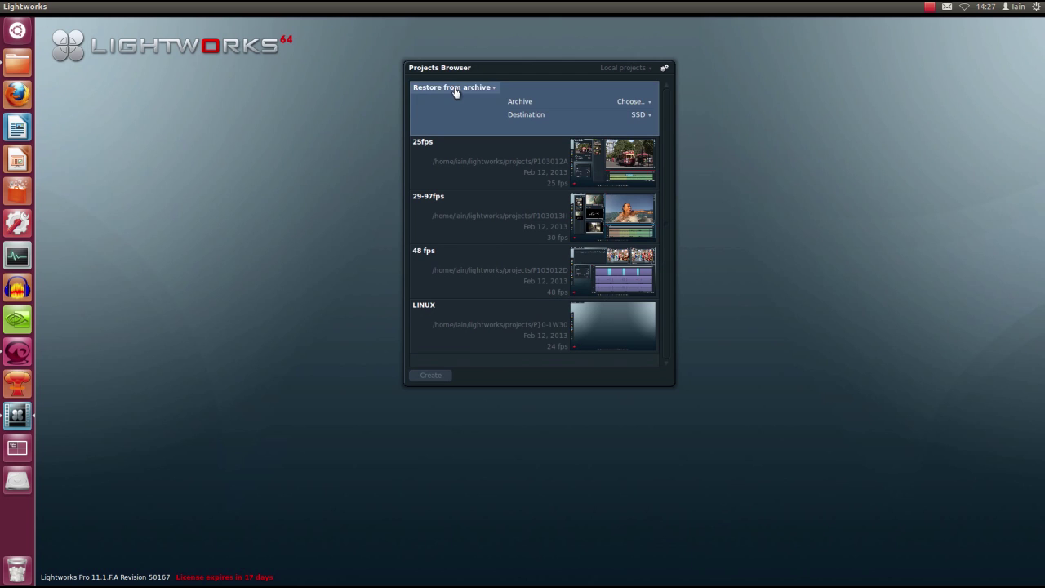
click(455, 100)
click(639, 101)
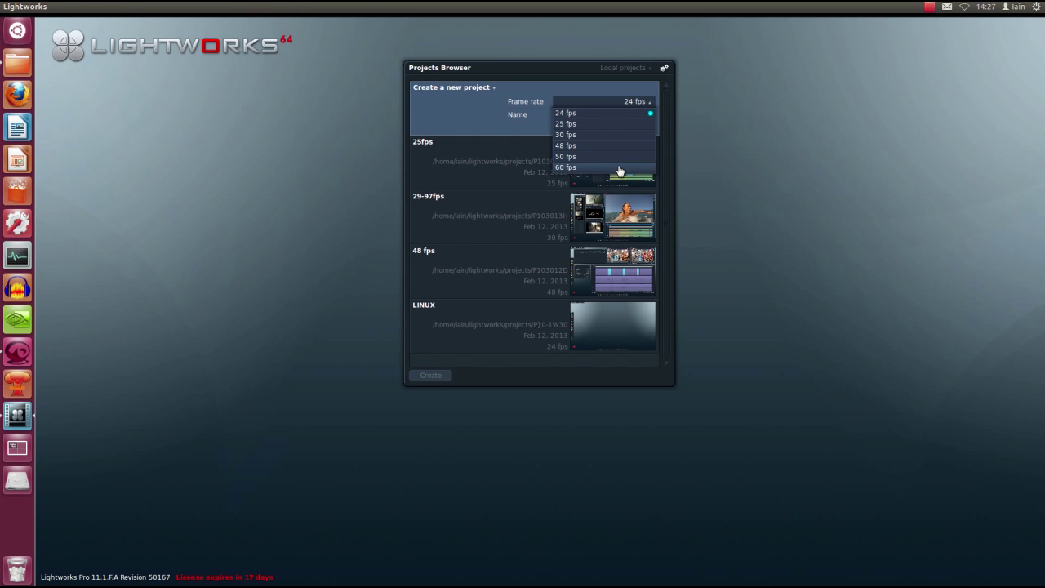
click(615, 112)
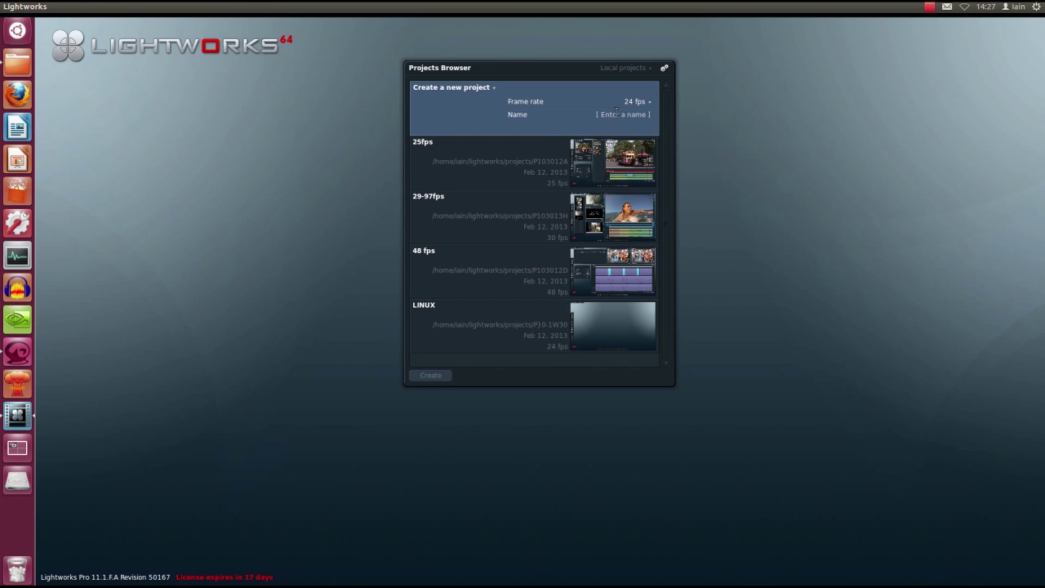
click(607, 343)
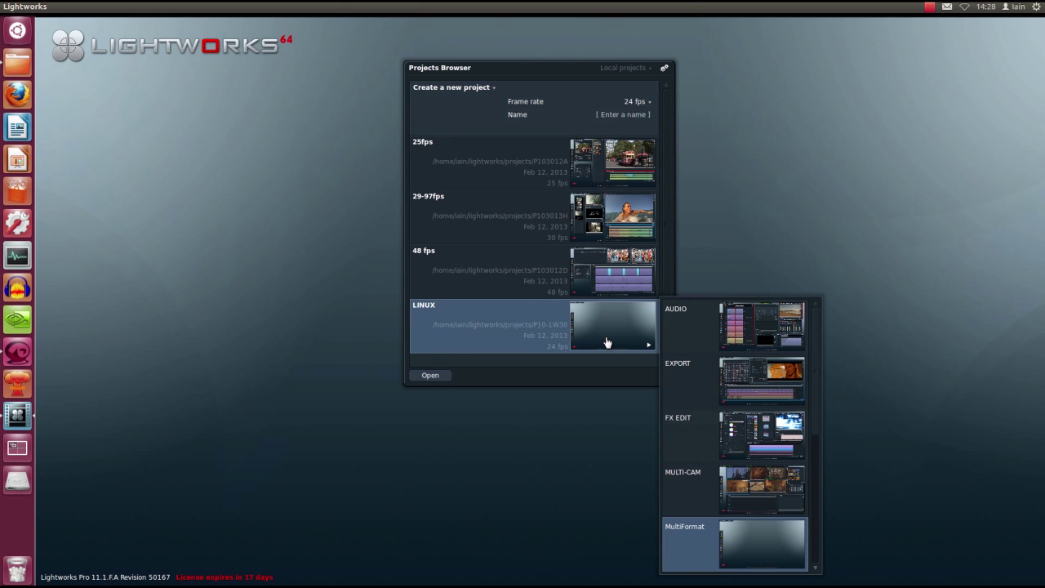
click(742, 532)
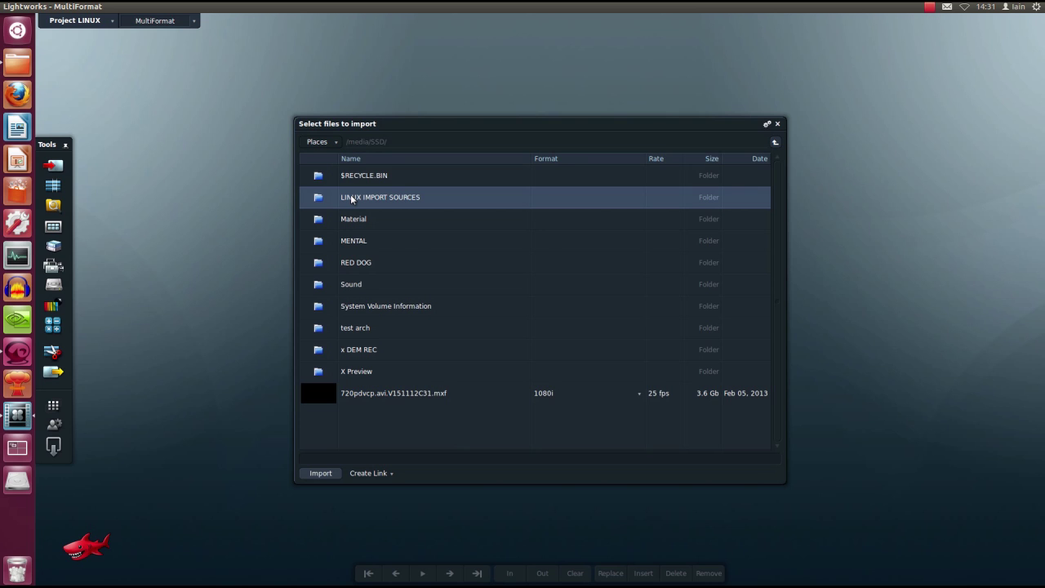
Browse the LINUX IMPORT SOURCES subfolders, including the MVI clips in the Footage folder.
double_click(399, 201)
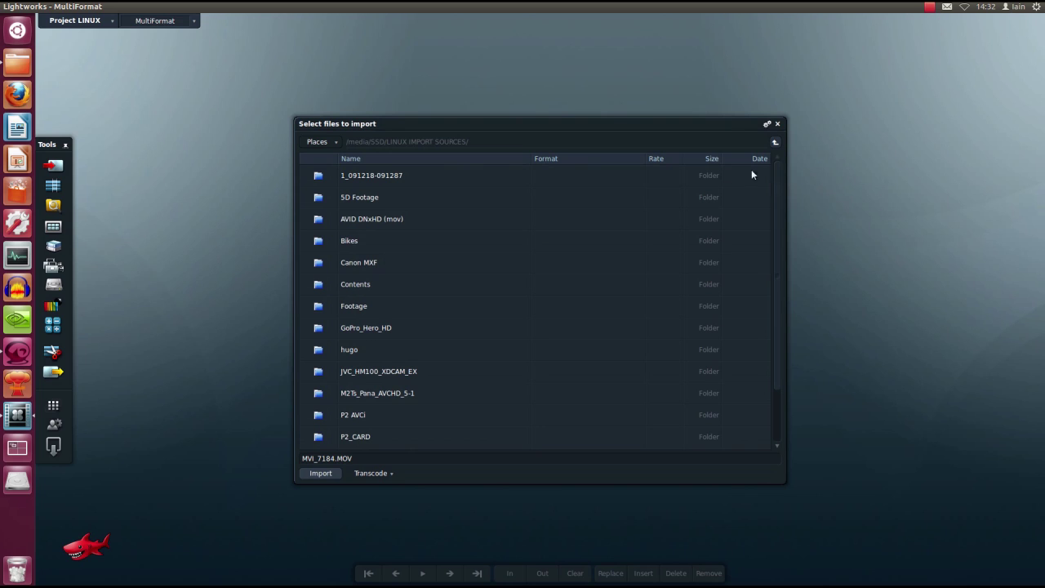
click(368, 197)
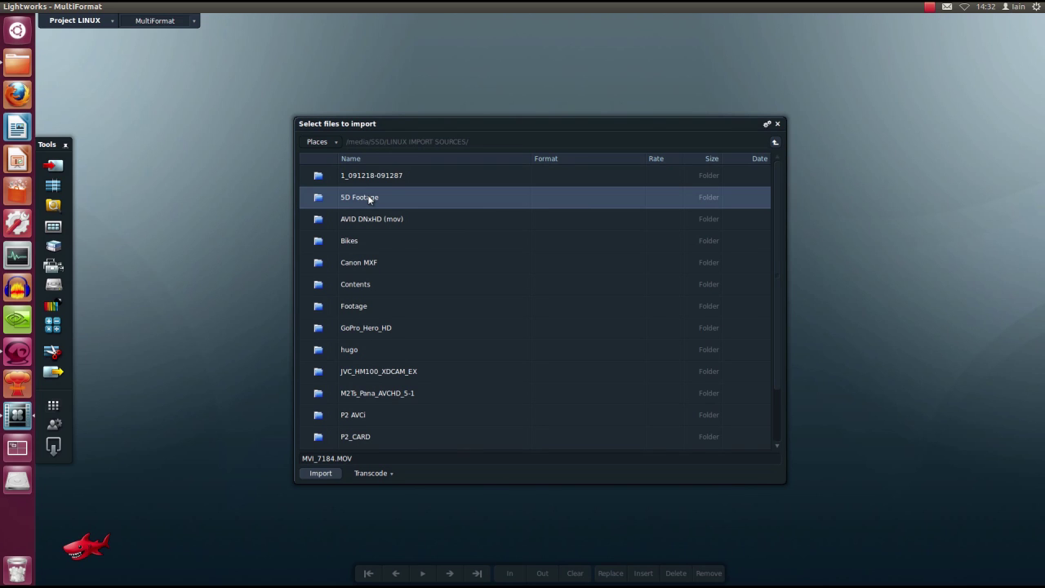
click(366, 219)
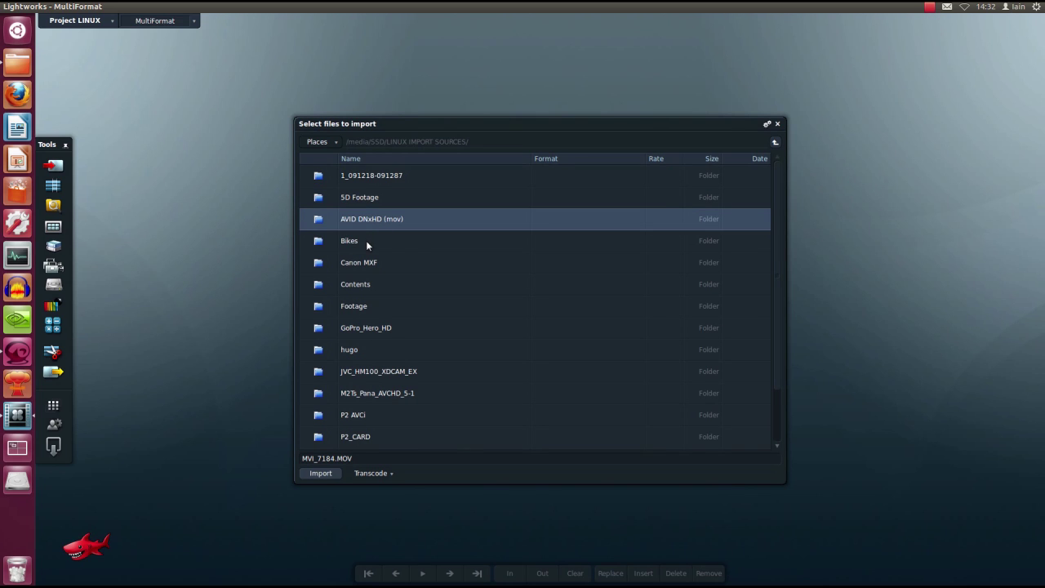
click(366, 240)
click(367, 263)
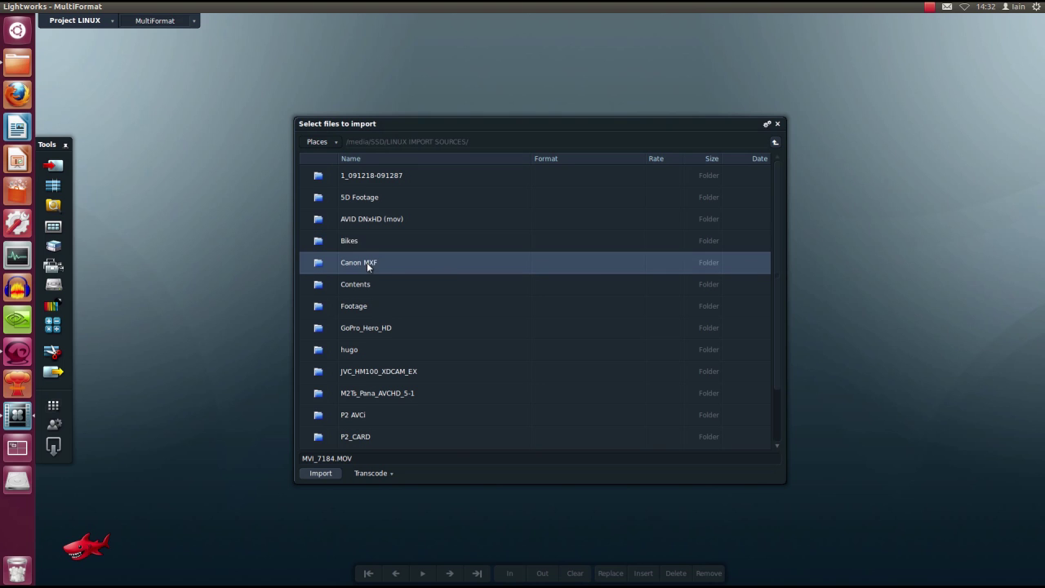
click(367, 286)
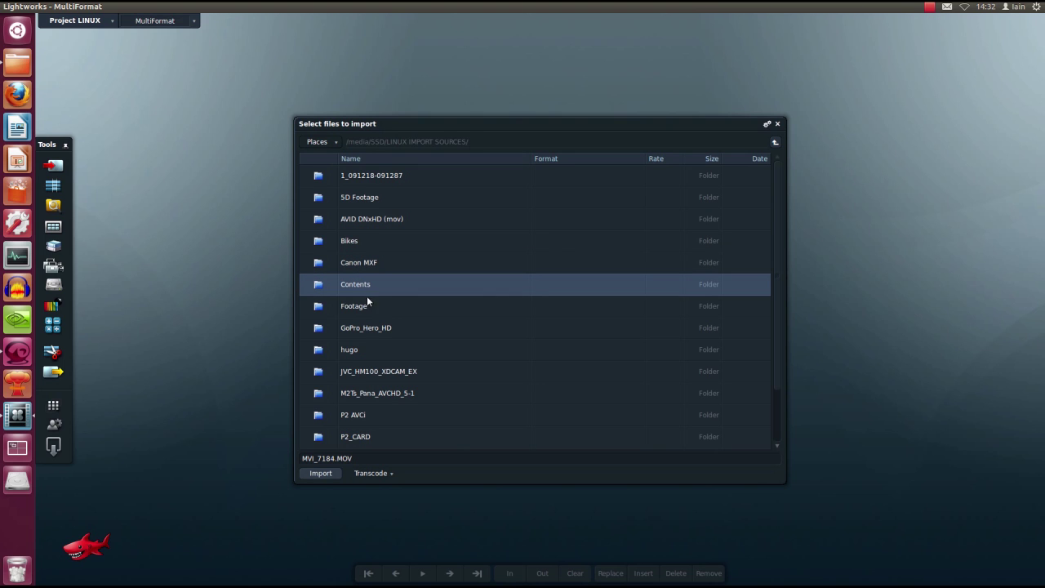
click(366, 307)
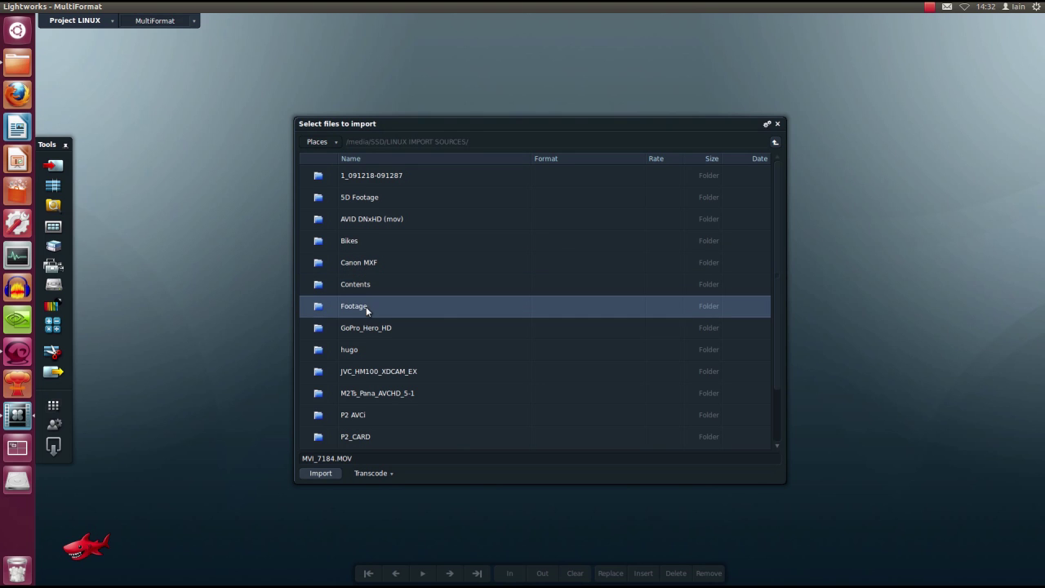
double_click(355, 307)
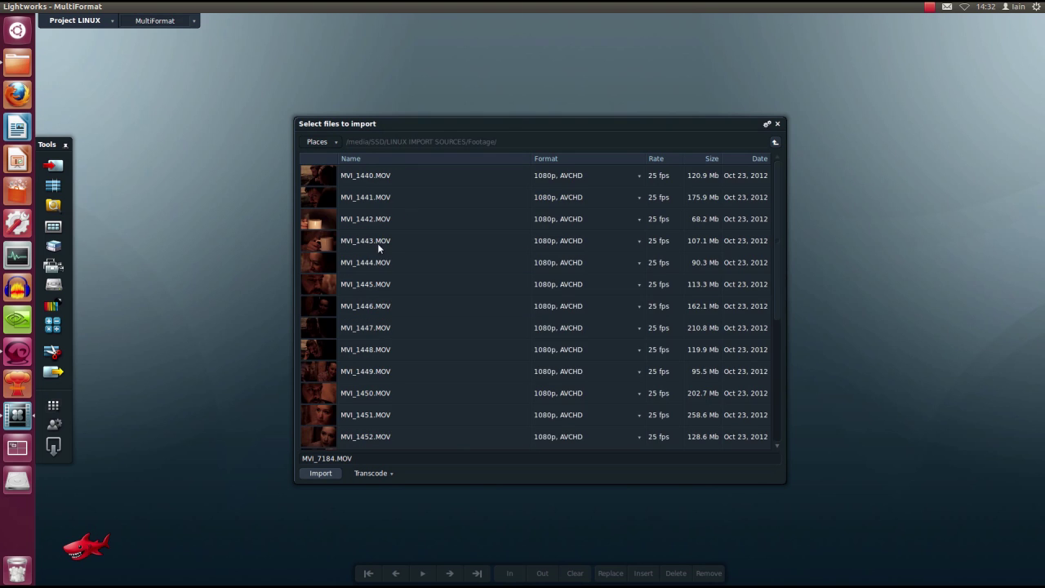
click(775, 142)
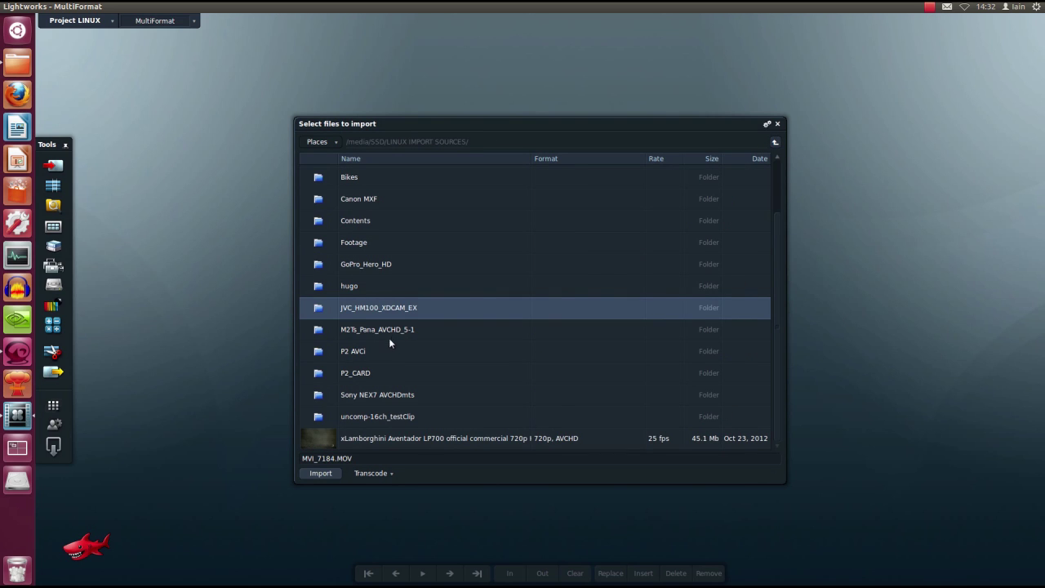
Check the P2 AVCi and P2_CARD folders, return to /media/SSD/ and import LINUX IMPORT SOURCES.
click(360, 352)
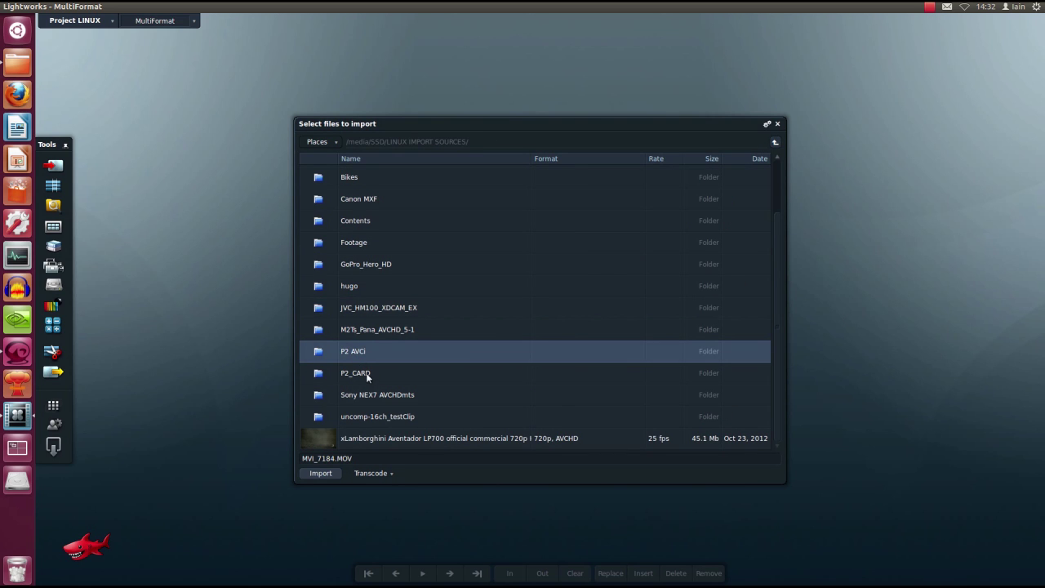
click(372, 371)
key(BackSpace)
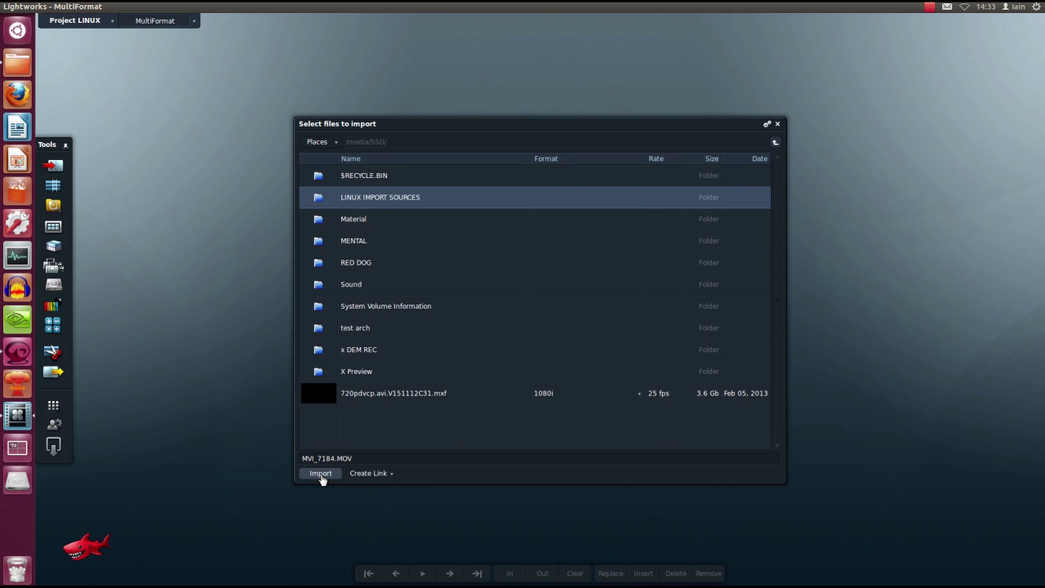
click(321, 476)
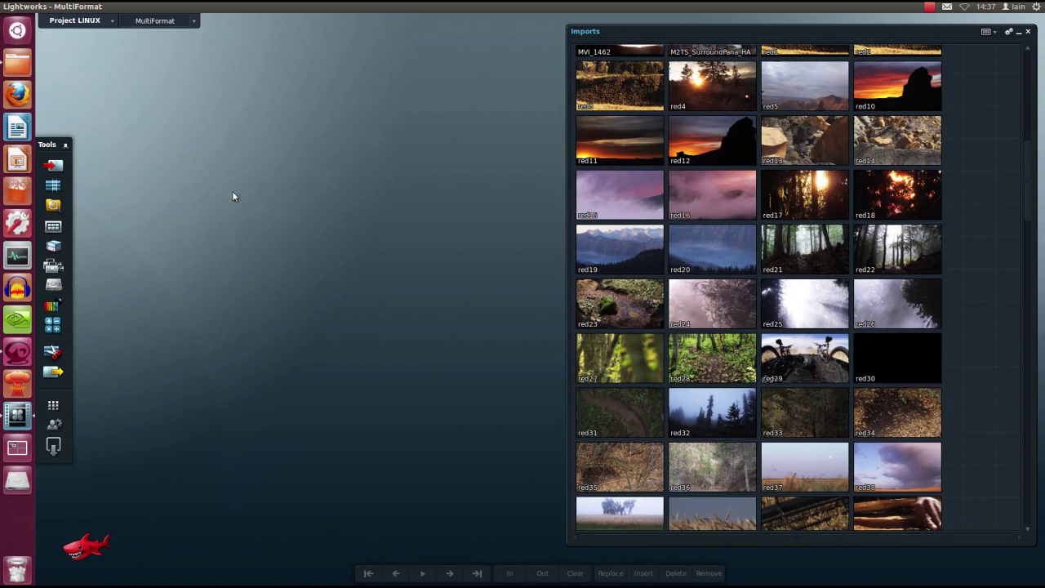
Create a new edit and insert a roughly two-second marked section of red11.
click(54, 187)
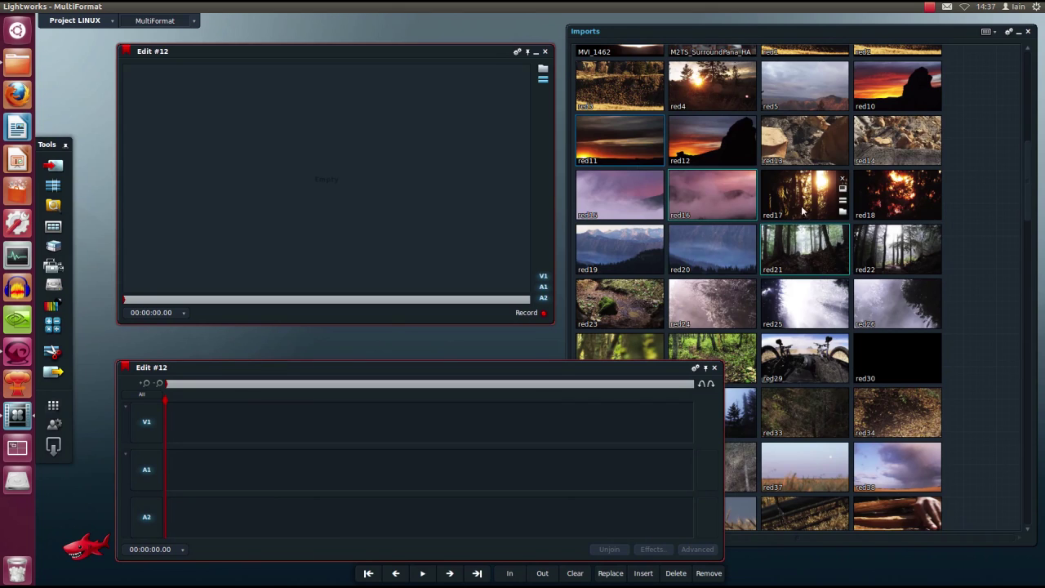
mouse_move(724, 241)
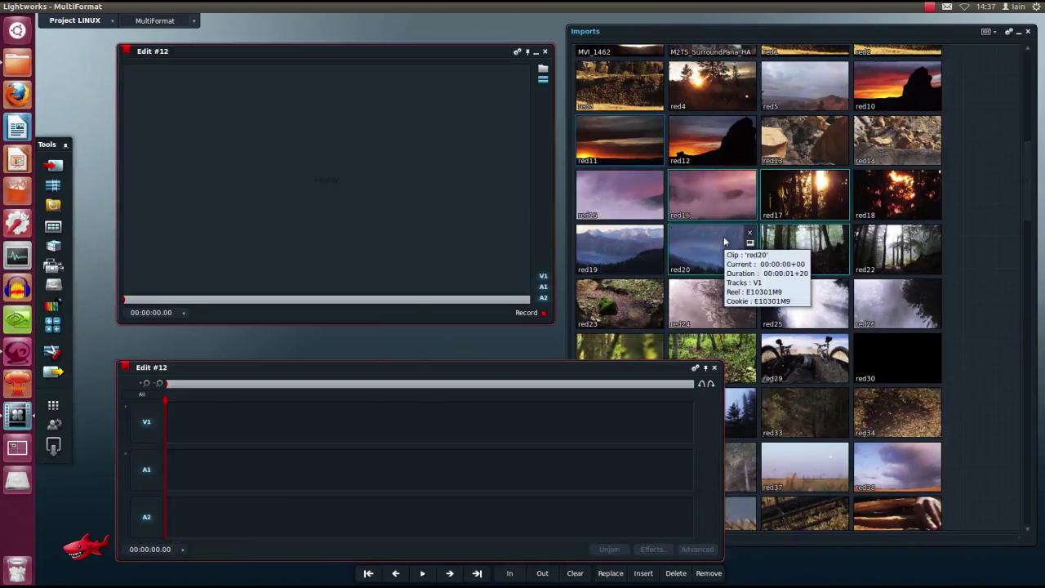
click(657, 136)
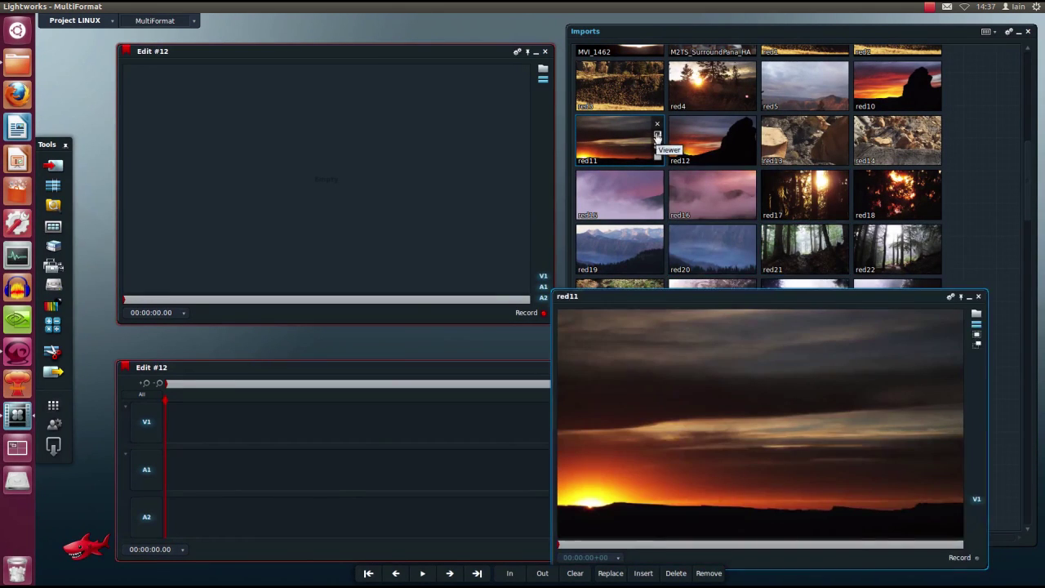
click(630, 544)
key(i)
drag(653, 549, 820, 549)
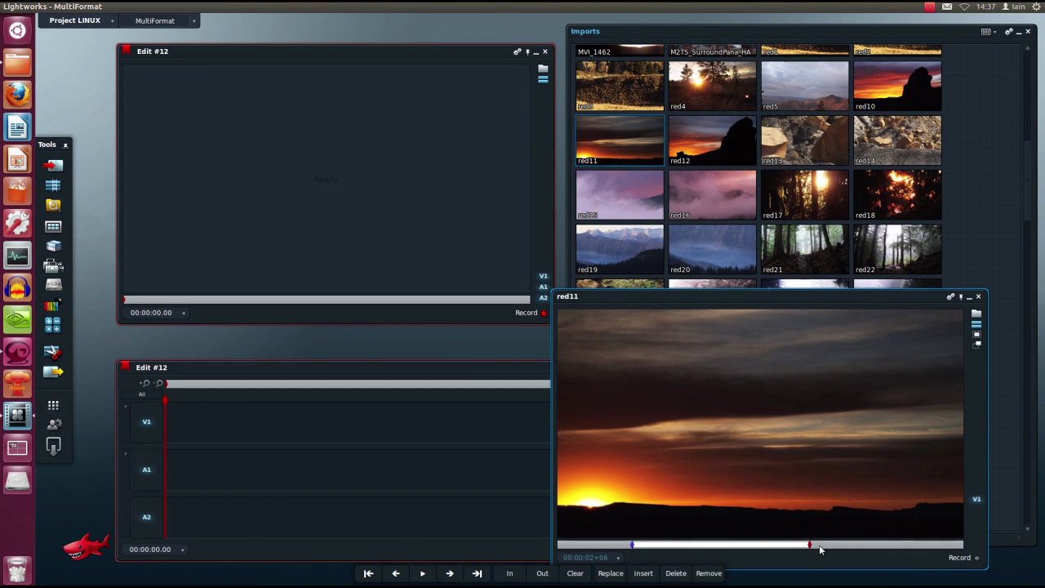
click(645, 574)
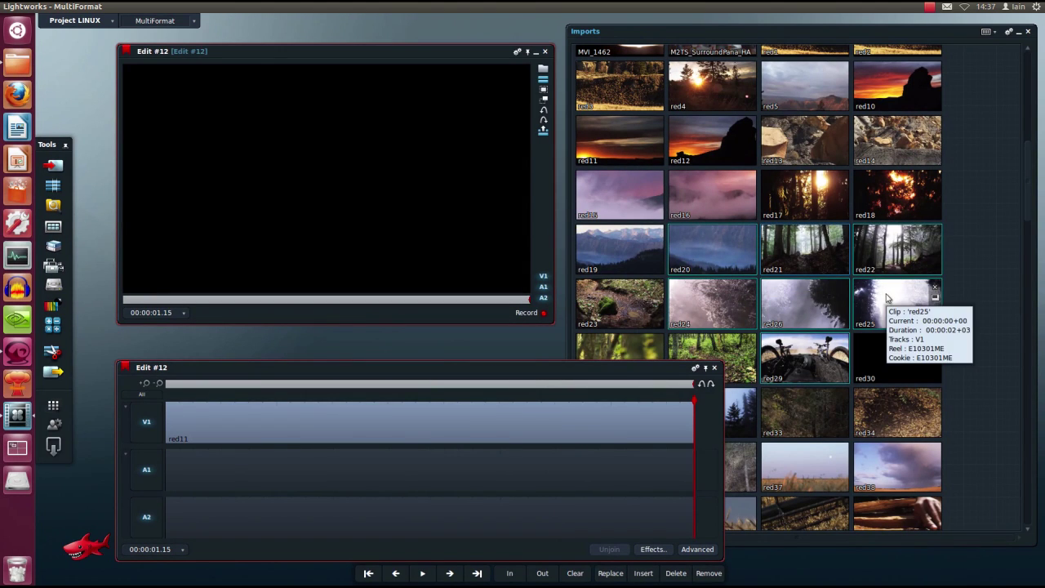
Add seven more clips (red20–red29) after red11, then close the edit.
drag(881, 254, 361, 201)
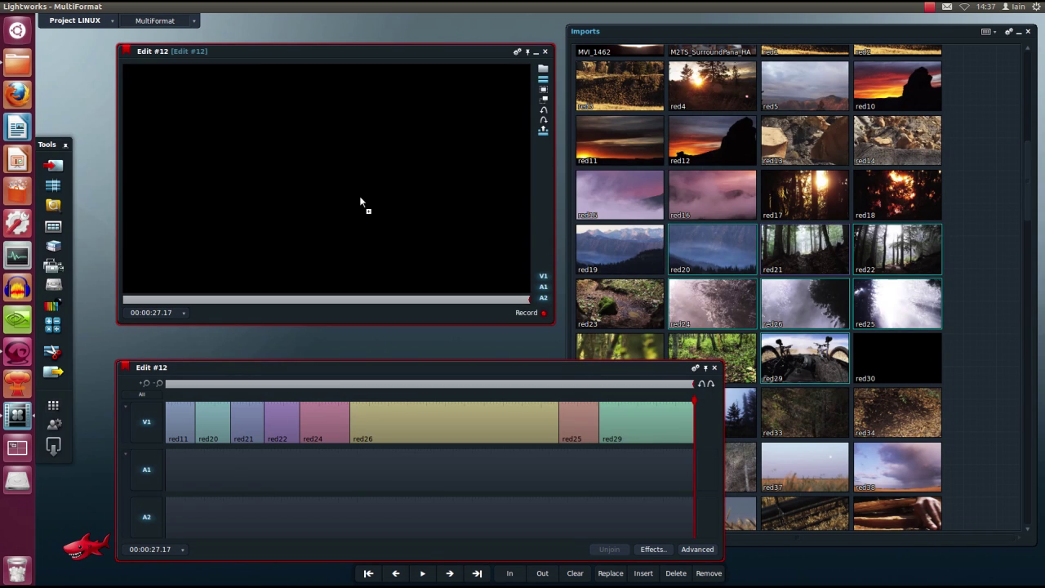
click(545, 50)
click(1009, 31)
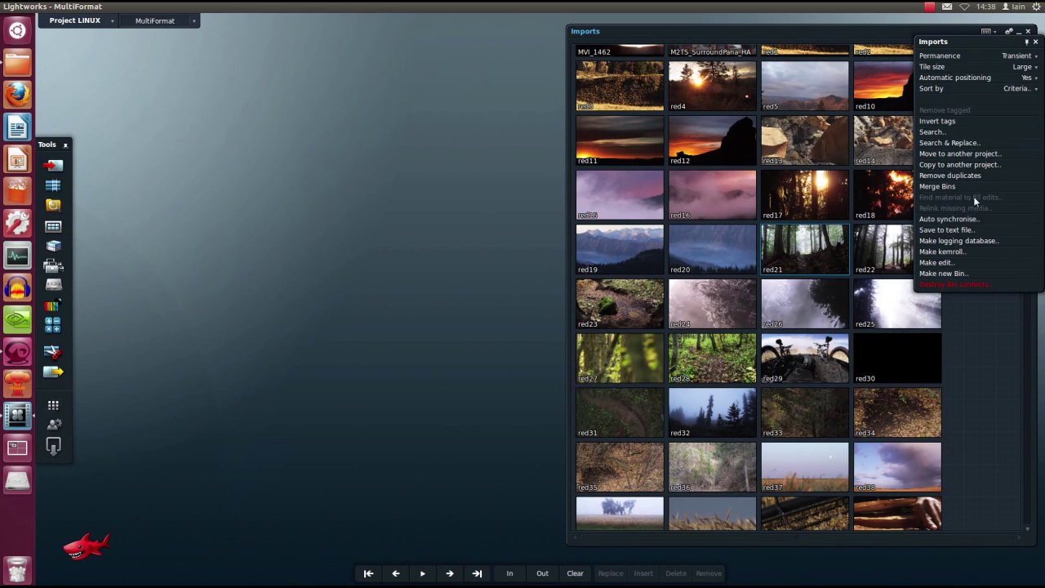
Make an edit from the Imports bin using each clip's marks, then choose the Source-Rec room.
click(962, 263)
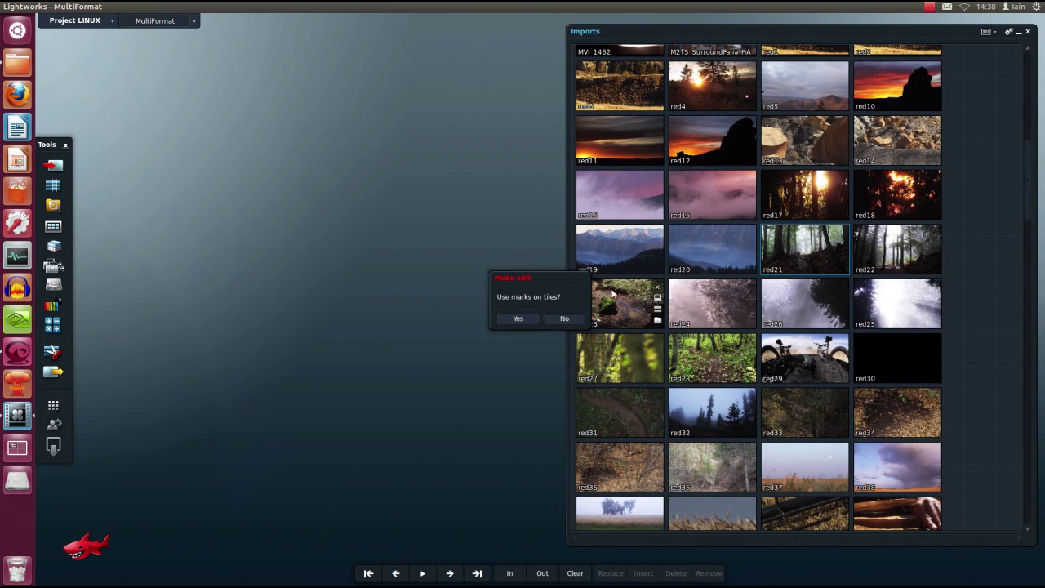
click(518, 318)
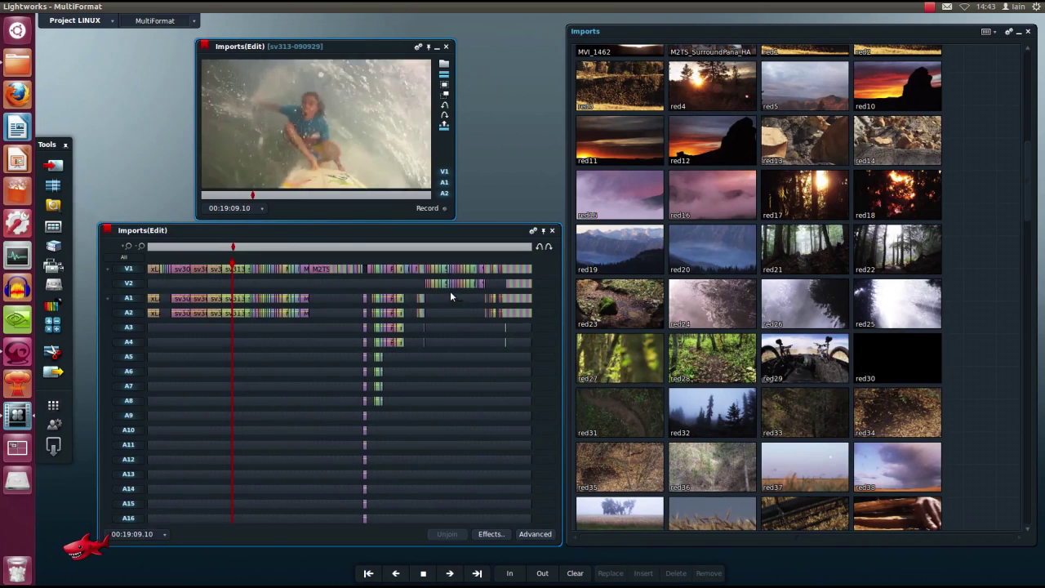
click(194, 21)
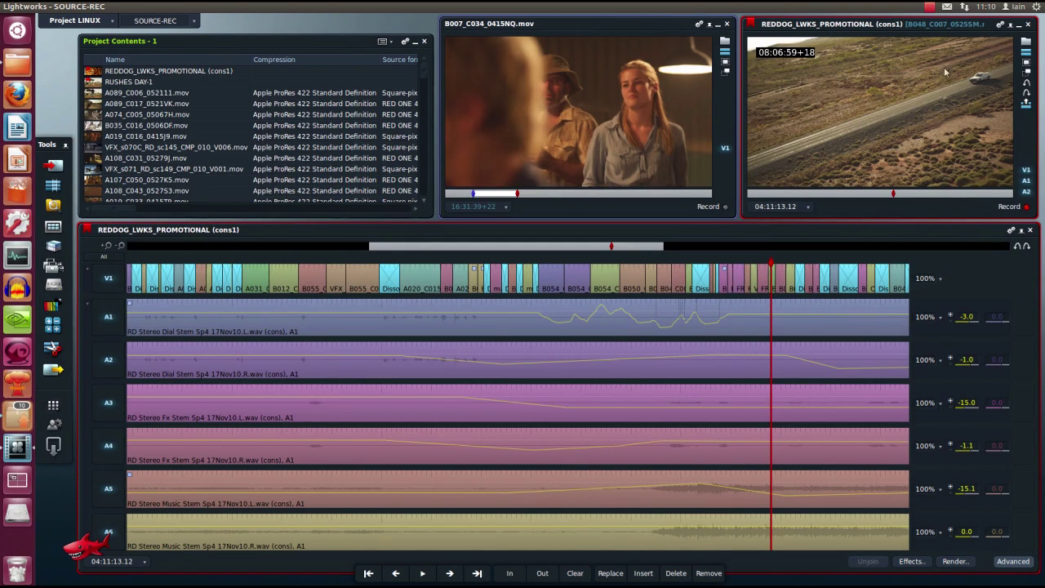
Check the clip label overlay settings, play the promo, then stop at the A020_C015 shot.
click(999, 28)
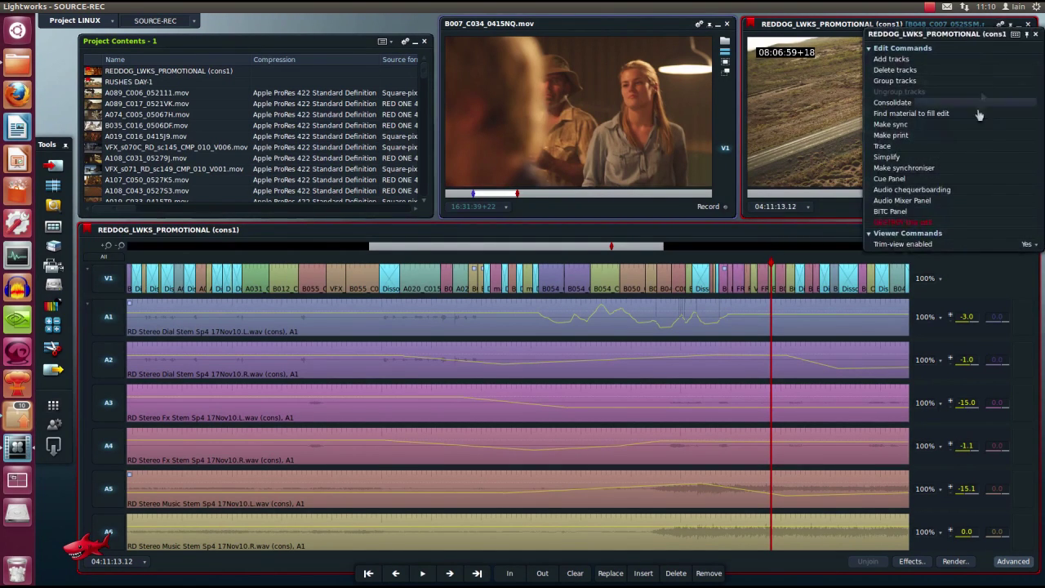
click(947, 212)
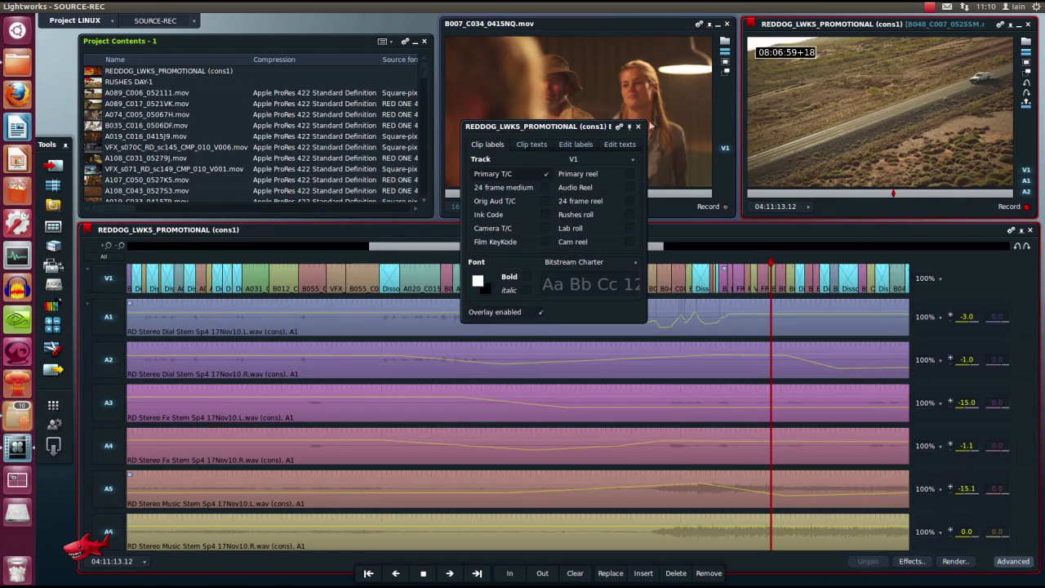
click(638, 127)
key(space)
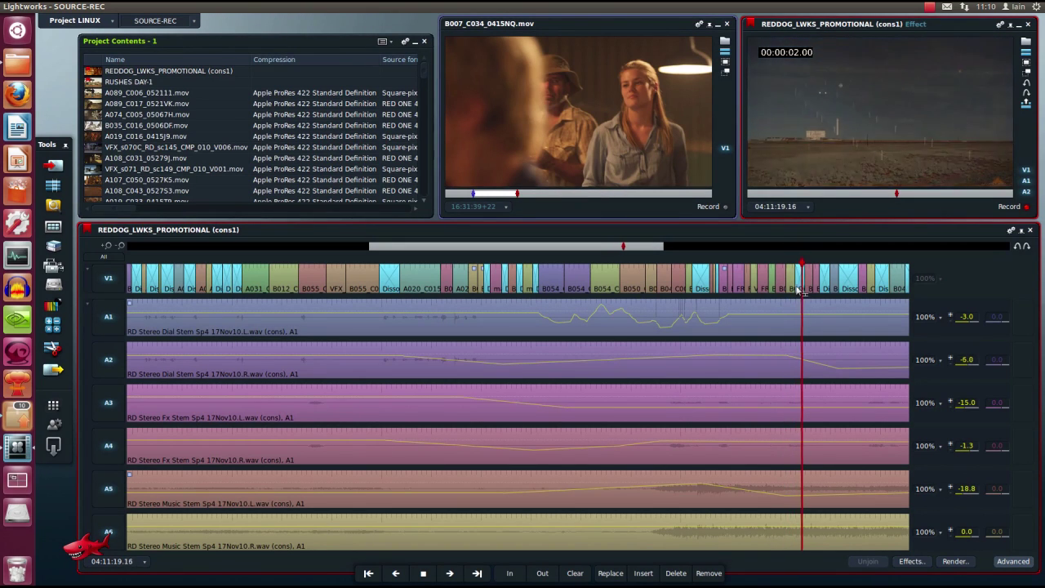
click(410, 278)
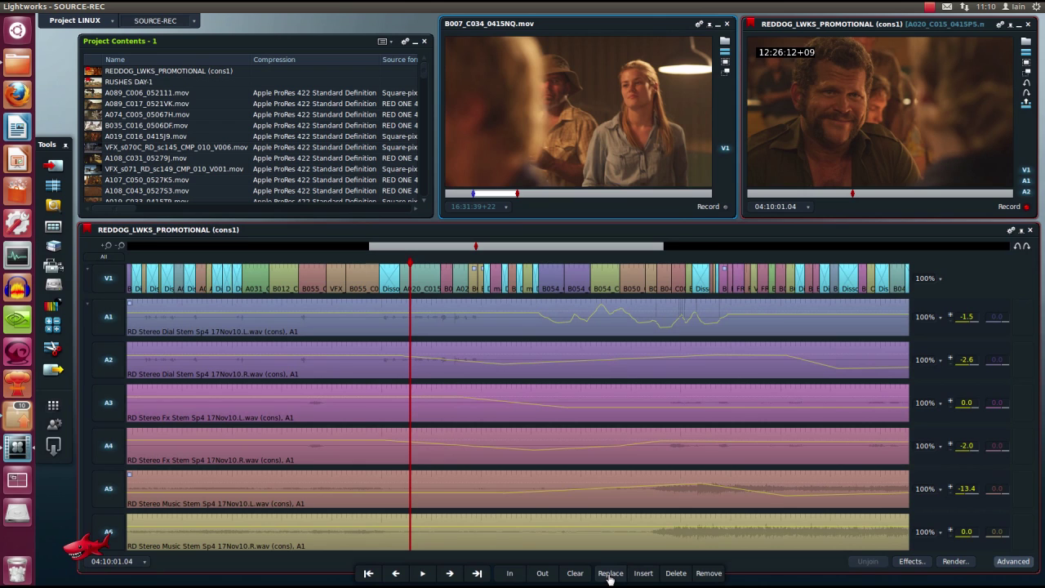
Cut B007_C034_0415NQ.mov over the shot, trim the following B054 cut earlier with J/K/L review, and join.
click(608, 573)
scroll(708, 279, up, 3)
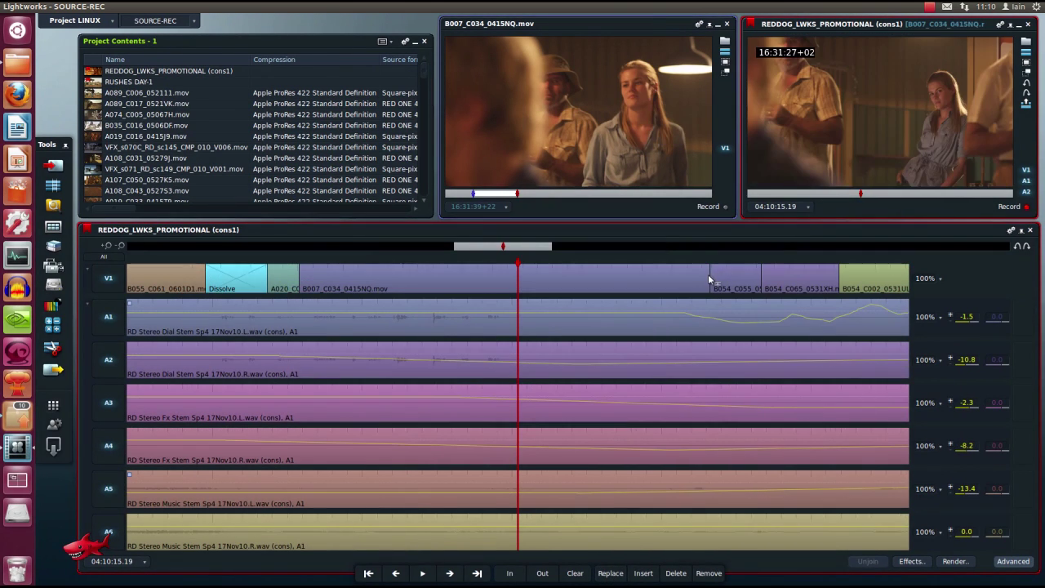
click(710, 281)
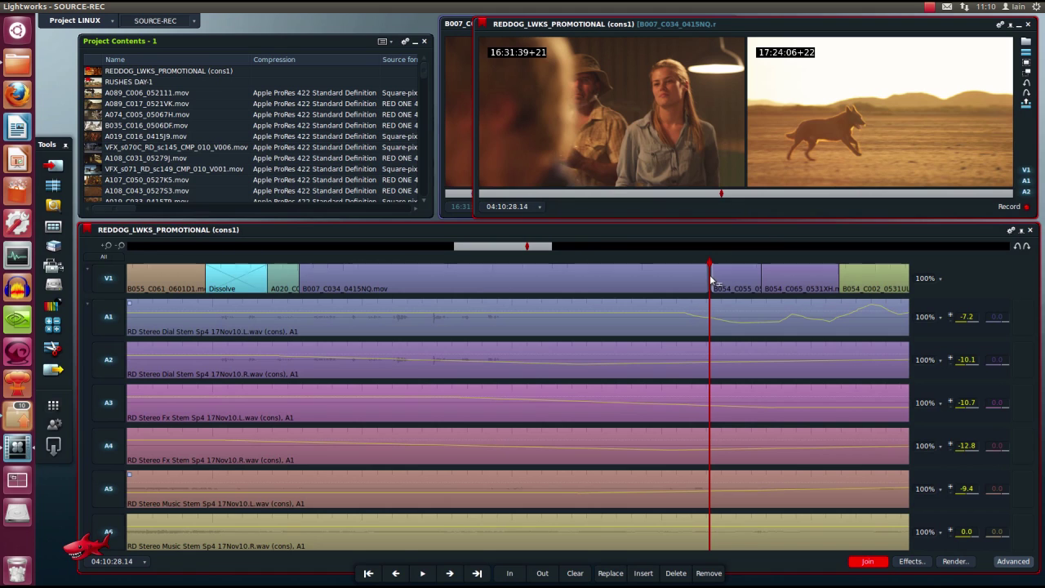
drag(700, 281, 594, 280)
key(j)
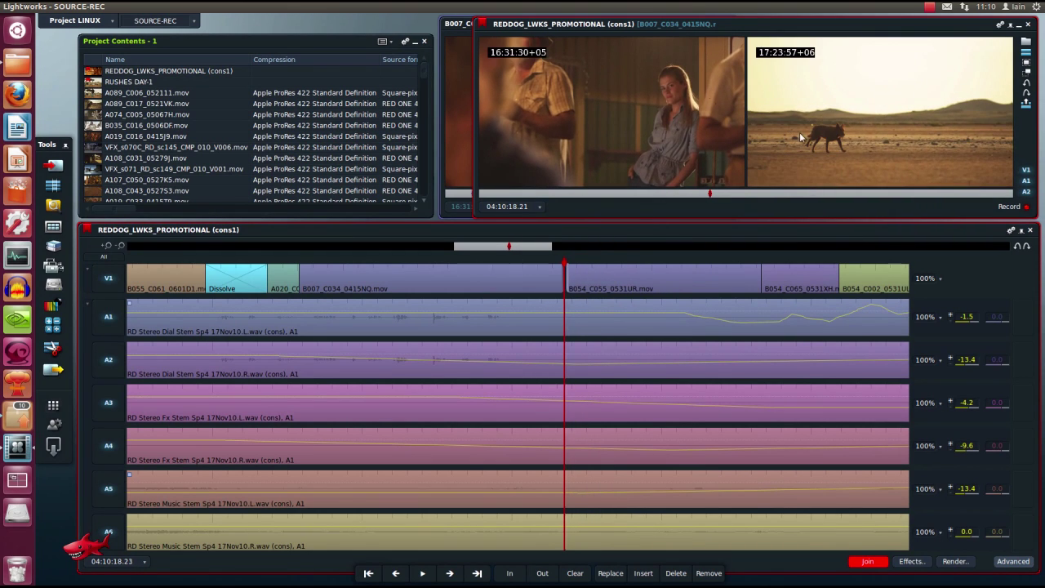
key(l)
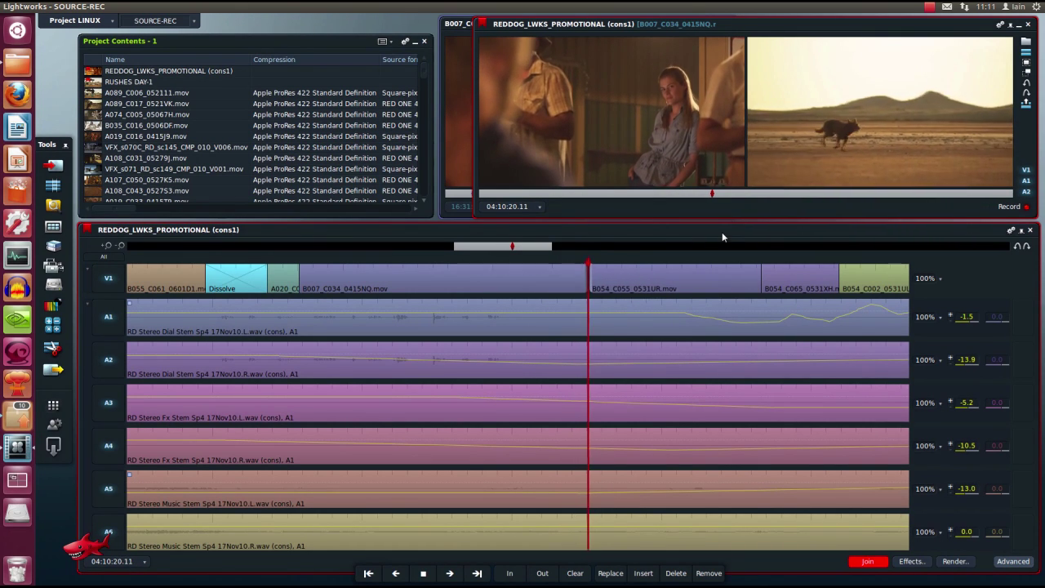
key(k)
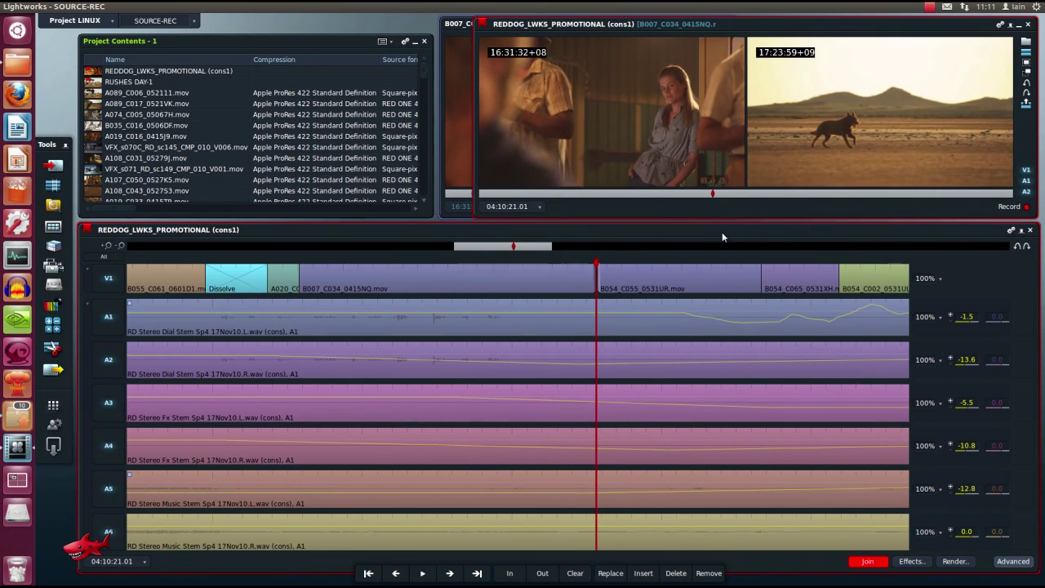
click(857, 562)
Add a Dissolve at the cut into the VFX_s070C_RD_sc145 shot, setting its position.
click(184, 246)
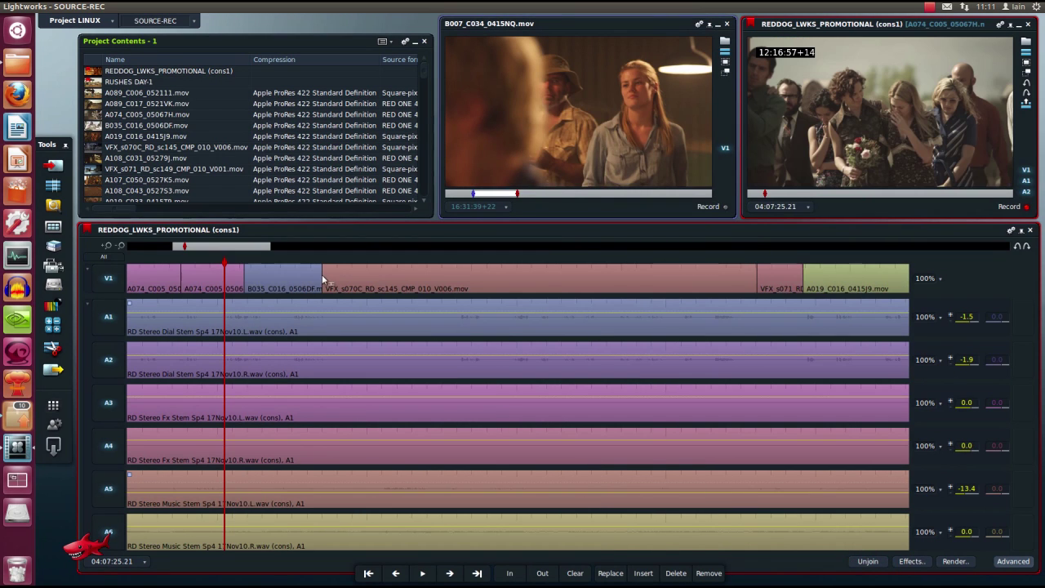
right_click(324, 280)
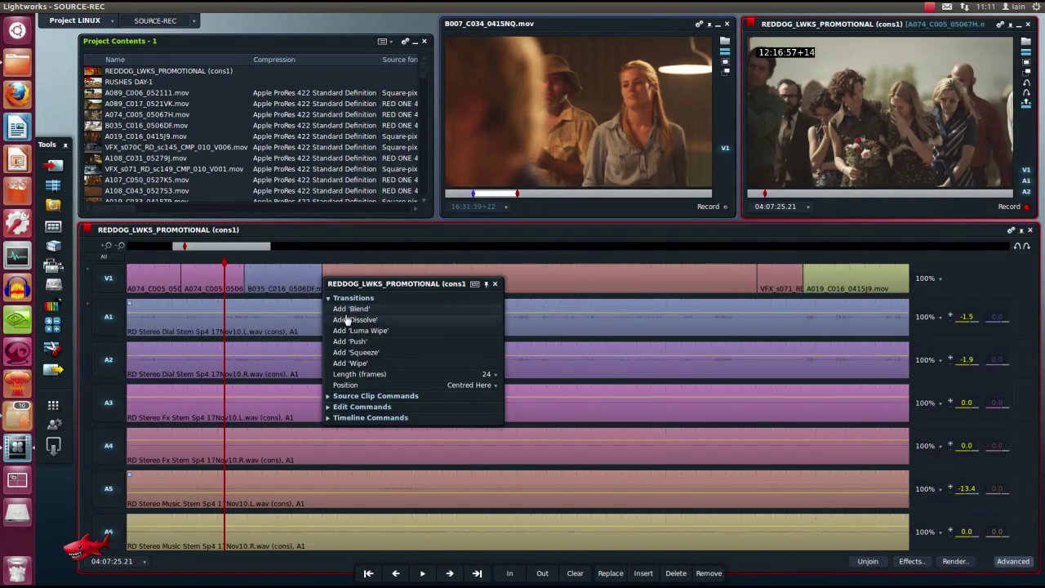
click(481, 384)
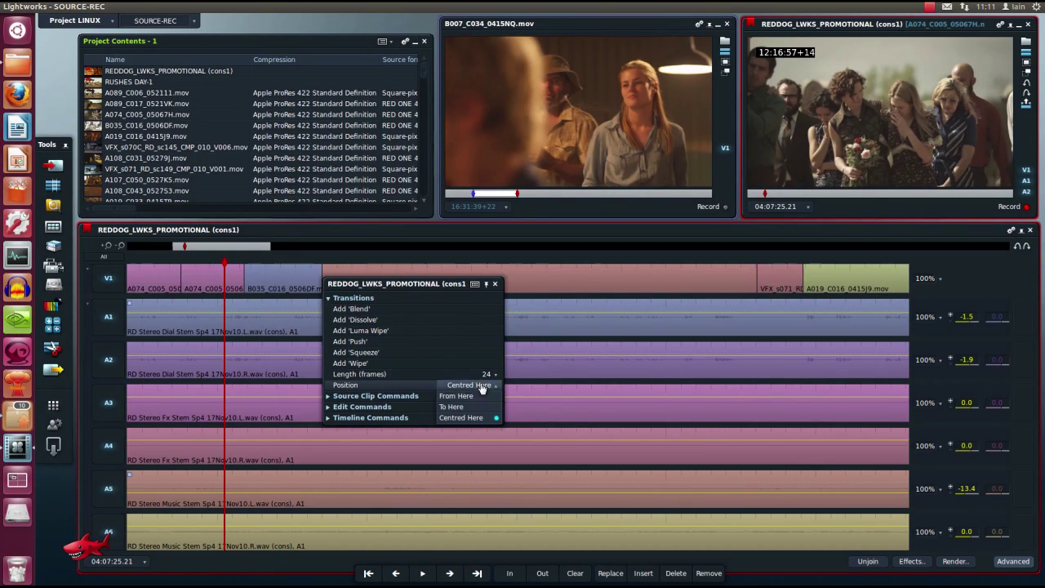
click(367, 330)
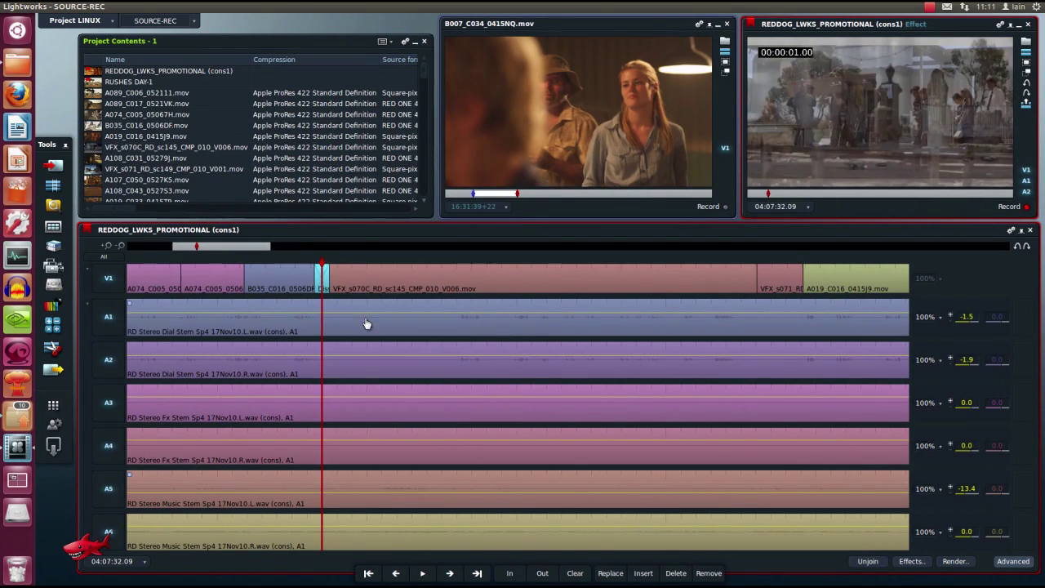
Play through the new dissolve twice, then pull out a tile of the VFX clip.
key(space)
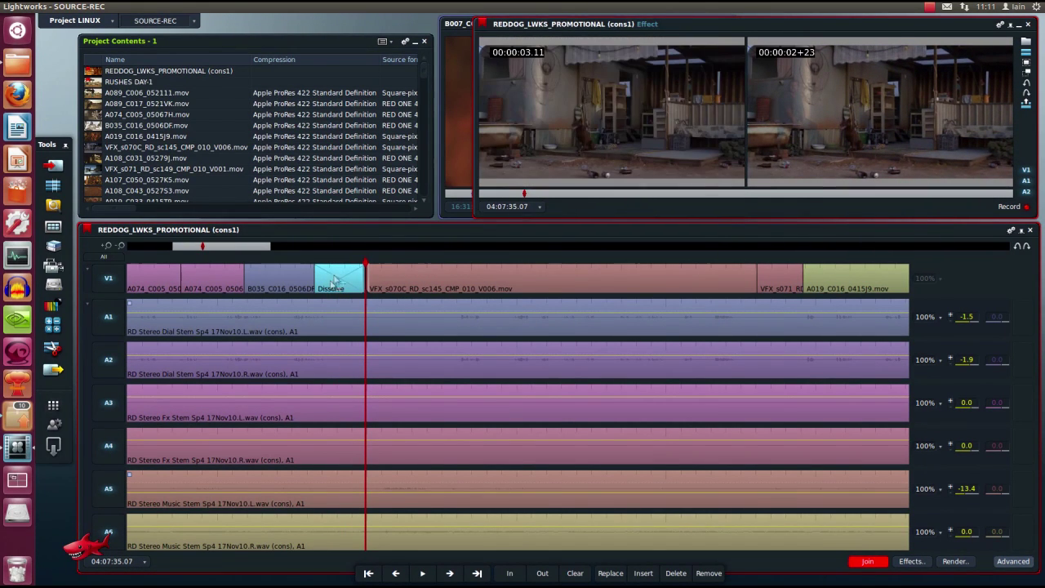
key(space)
drag(366, 269, 300, 272)
key(space)
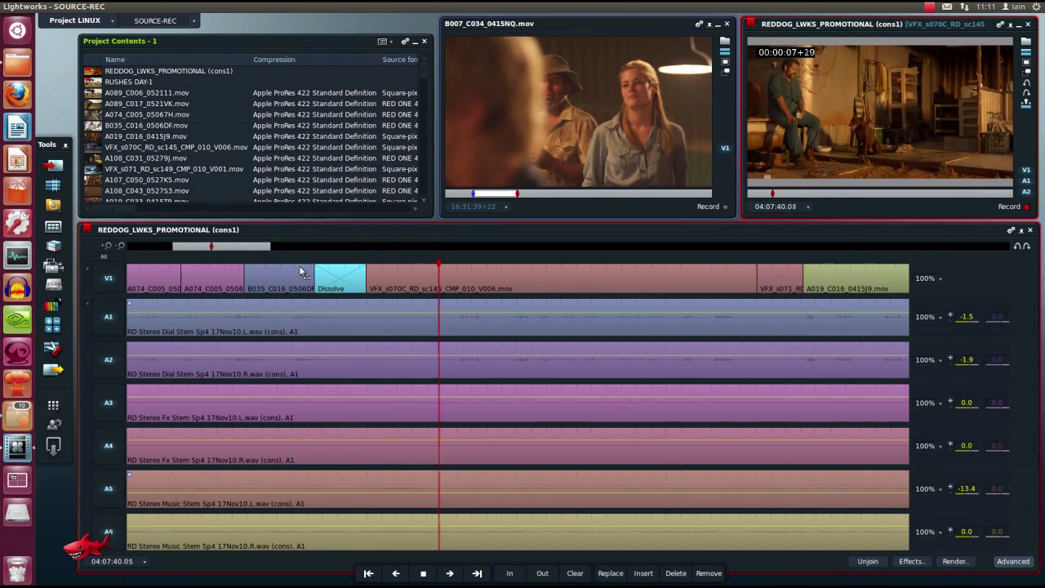
key(space)
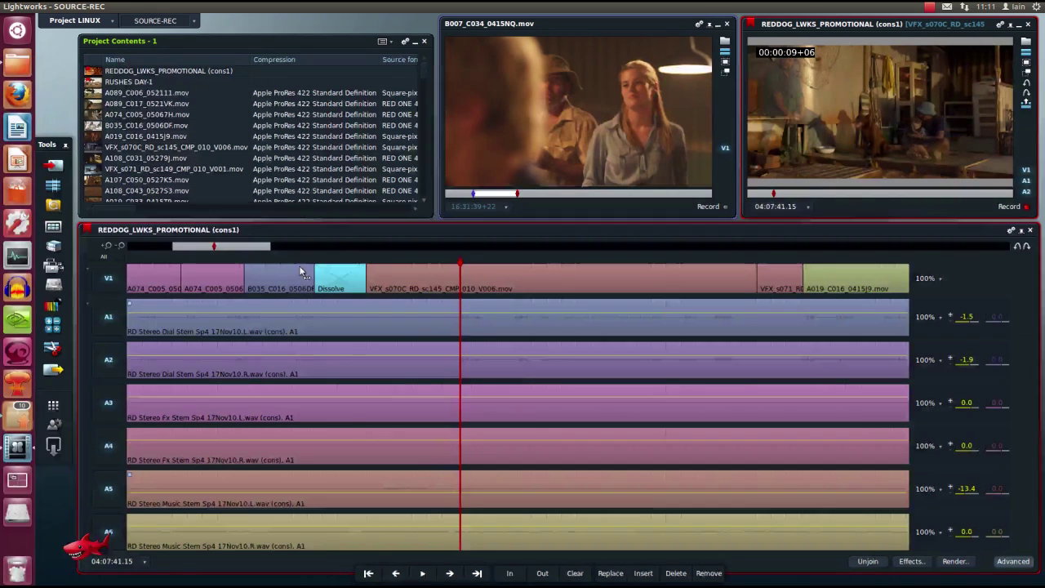
right_click(494, 285)
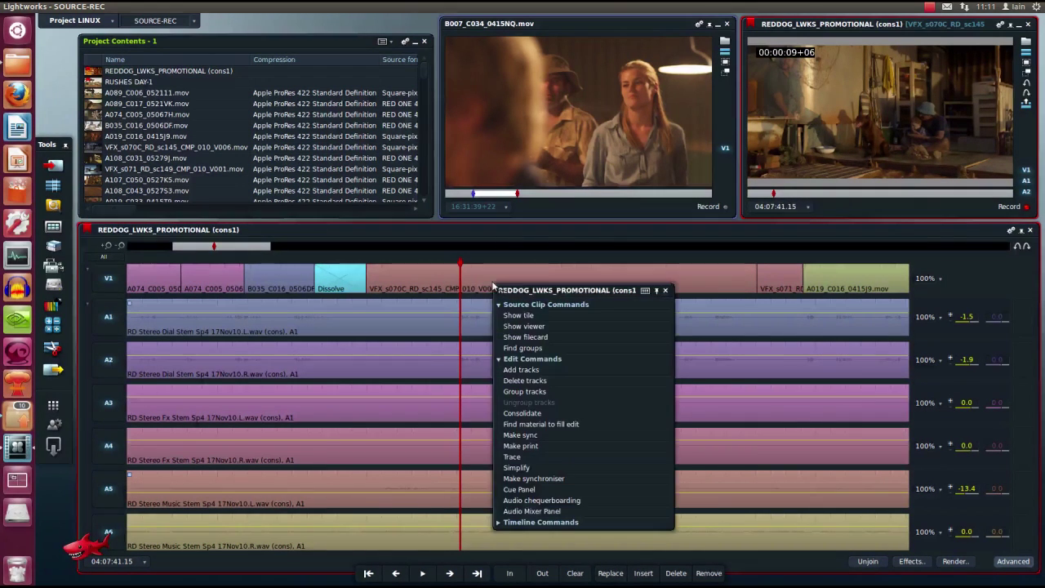
click(545, 316)
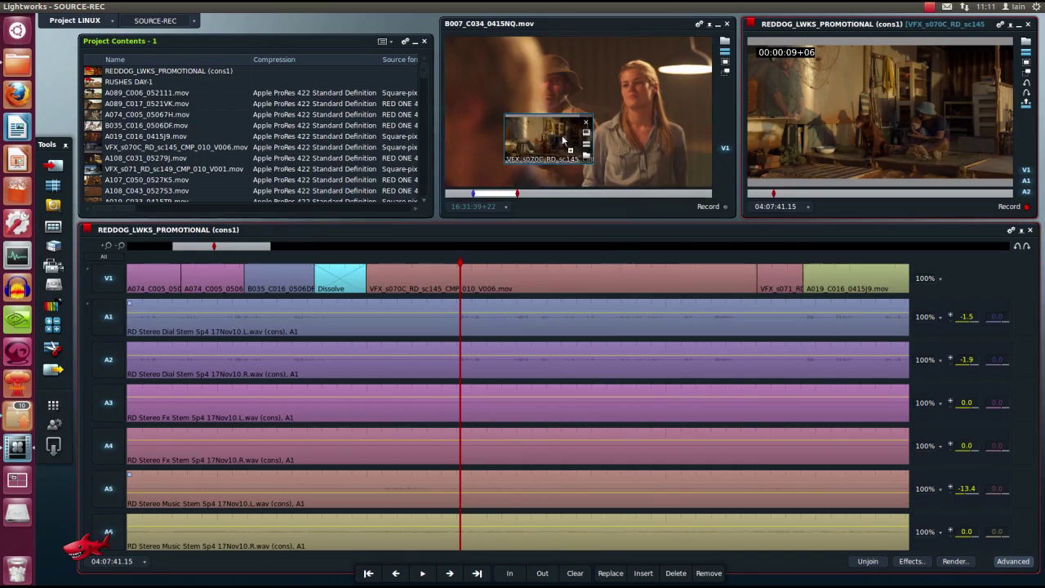
Load the VFX clip tile as source, preview it in a floating viewer, and review its ProRes 422 filecard.
click(588, 136)
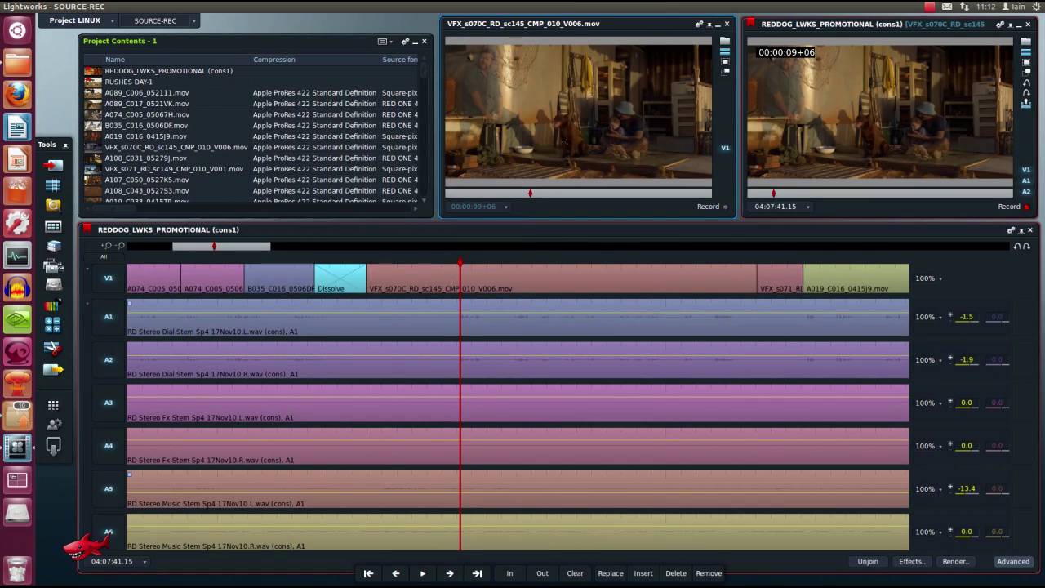
right_click(465, 285)
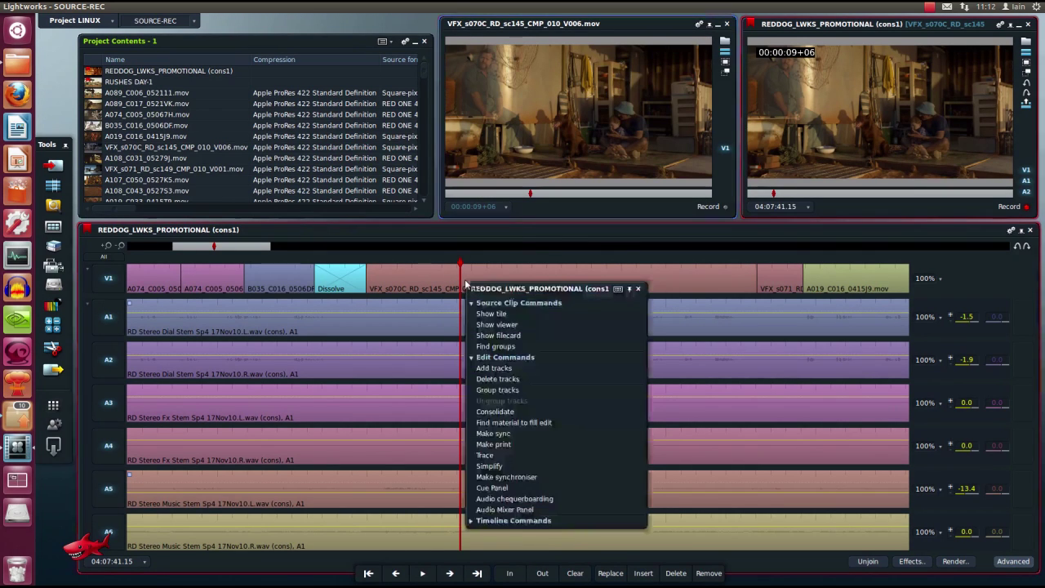
click(514, 325)
drag(512, 281, 265, 82)
mouse_move(250, 184)
mouse_down()
mouse_move(205, 181)
mouse_move(295, 182)
mouse_up()
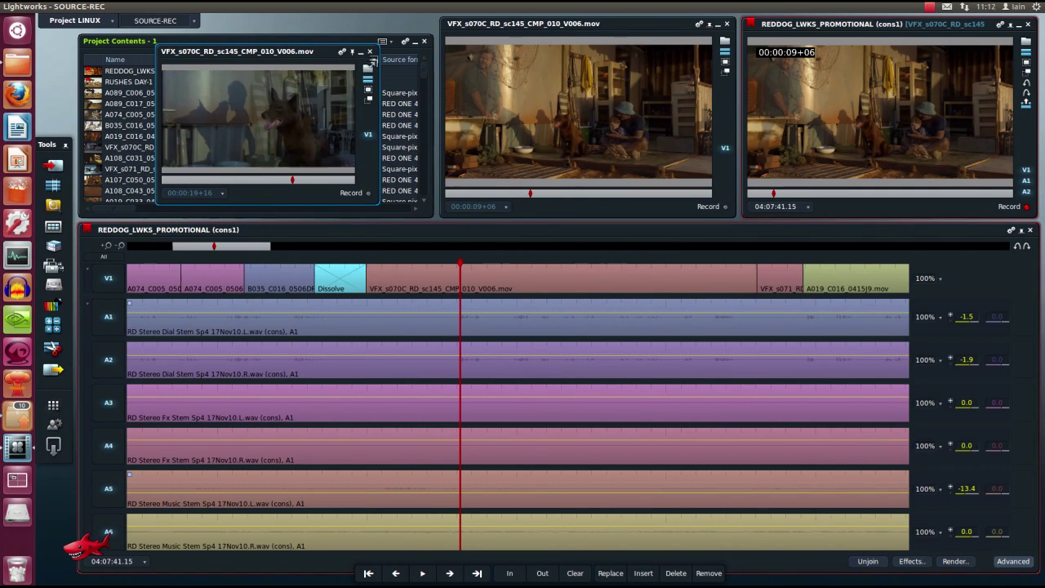
click(370, 52)
right_click(497, 283)
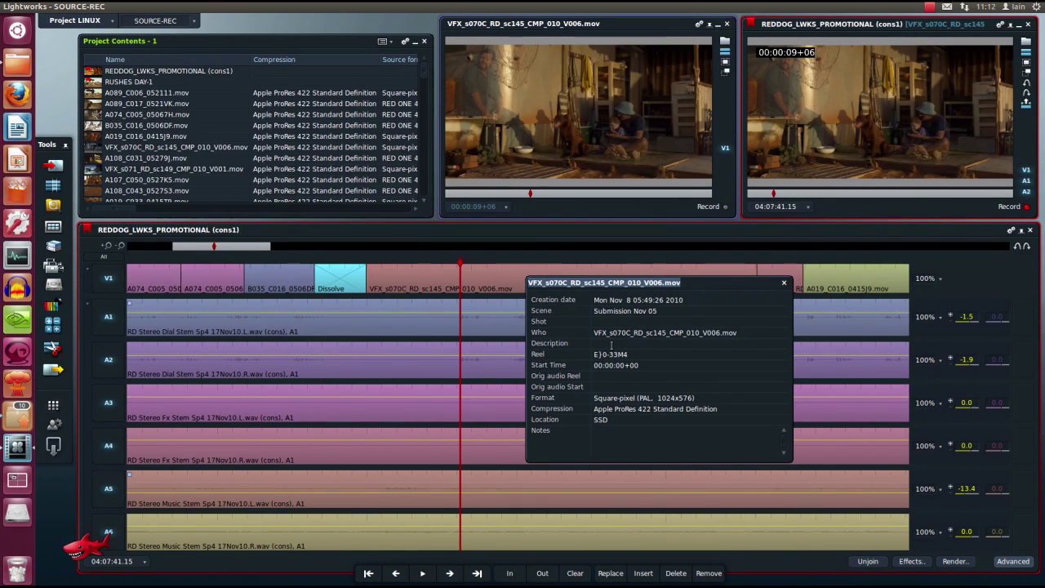
click(785, 285)
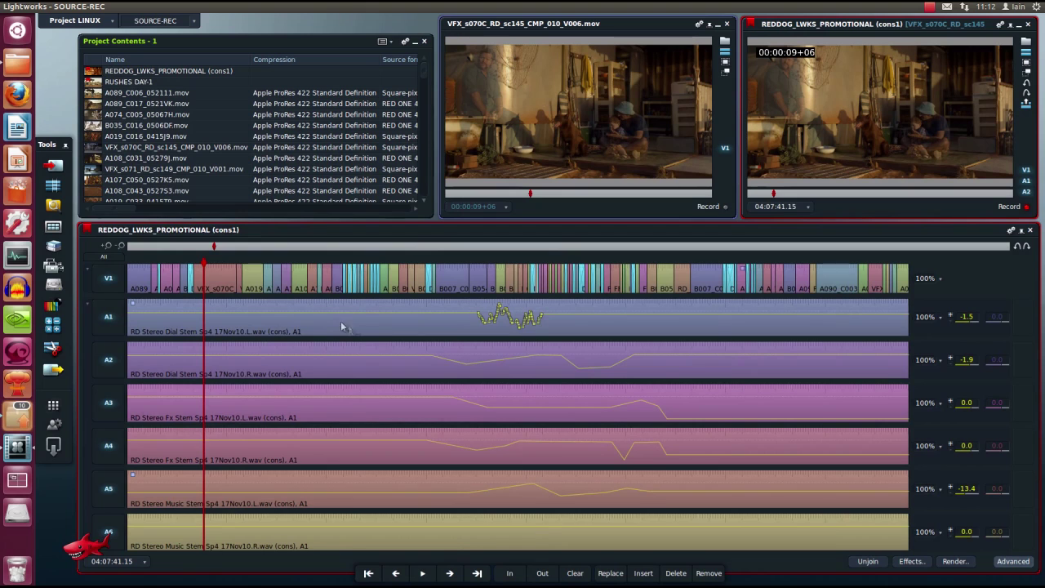
Create Edit #11 and insert the In-to-Out marked promo section into it.
click(54, 187)
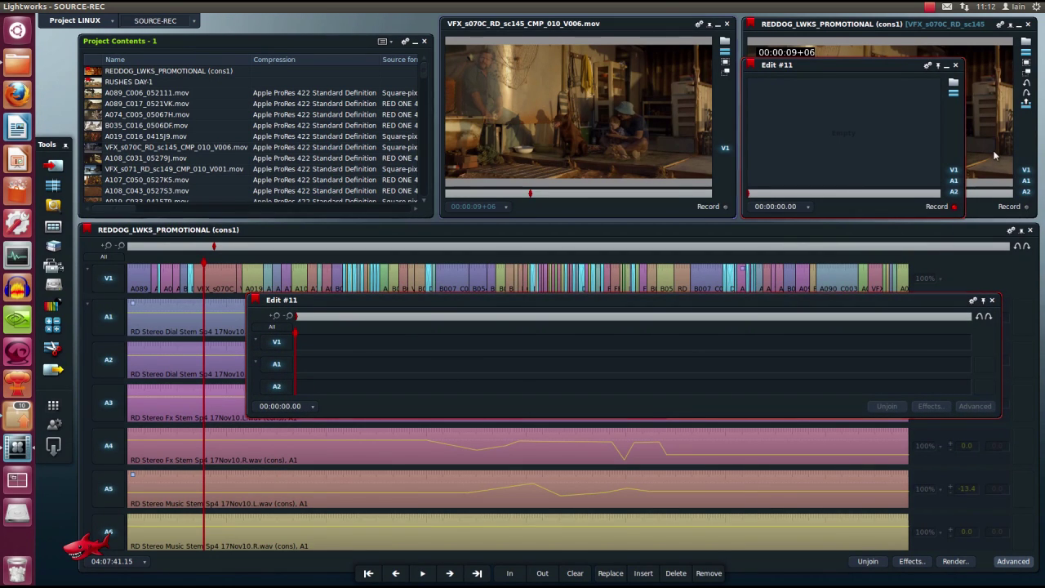
drag(911, 124, 608, 111)
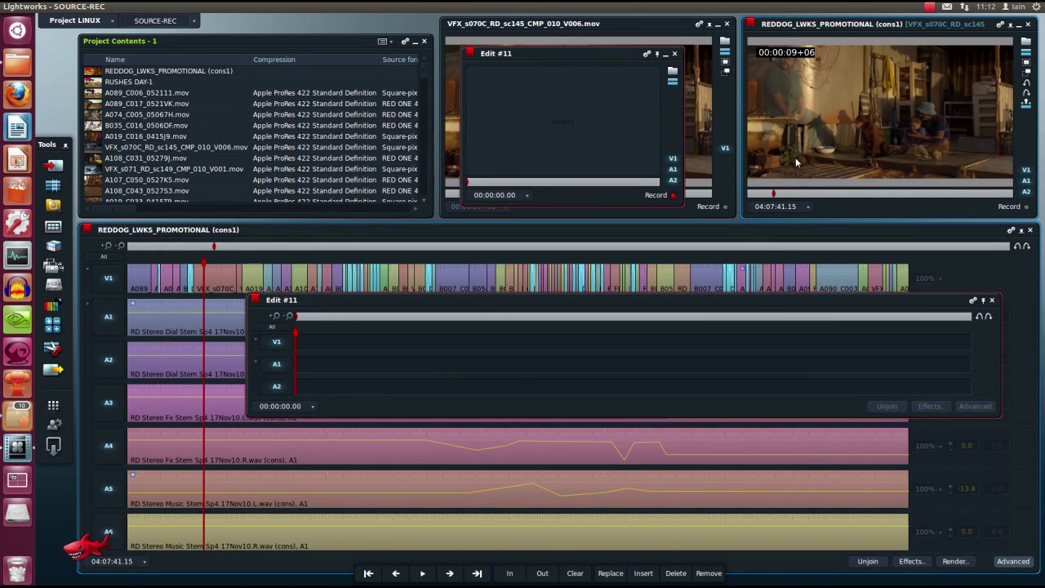
click(795, 196)
key(i)
drag(795, 194, 904, 194)
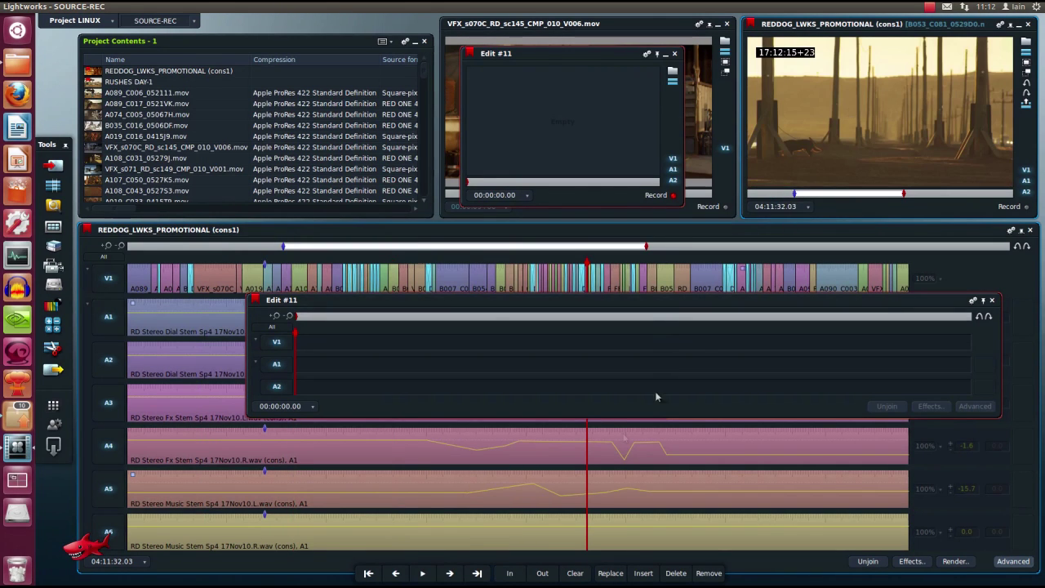
click(643, 572)
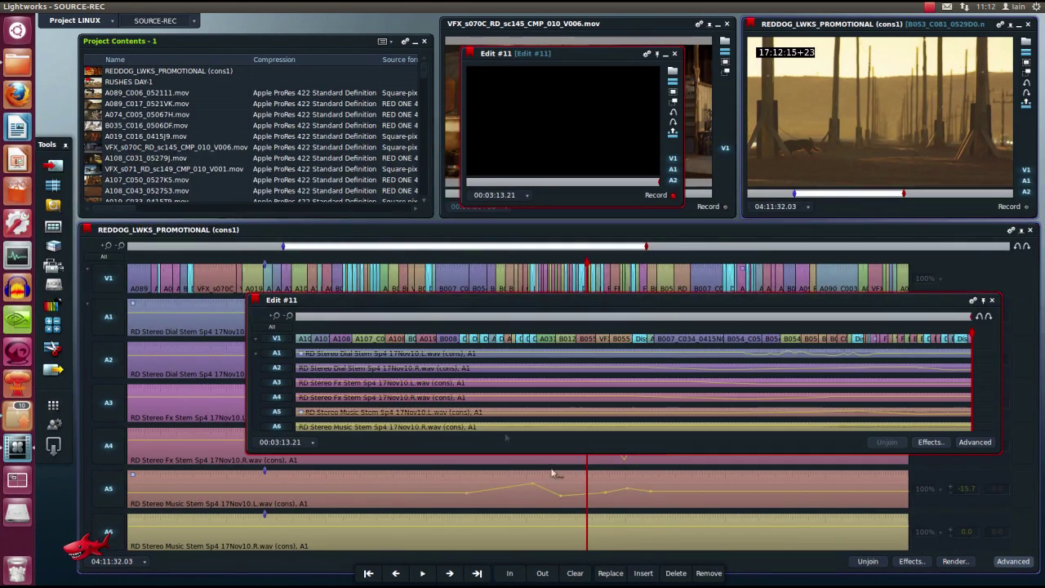
Repeat the insert until Edit #11 holds five copies, 00:16:09.04 long.
drag(413, 301, 359, 302)
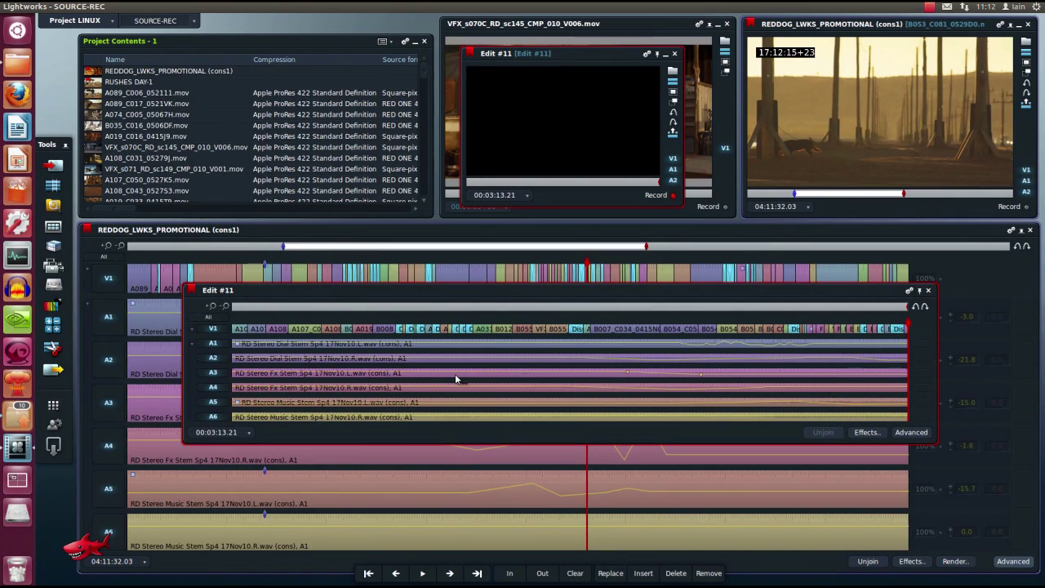
key(v)
key(v)
key(v)
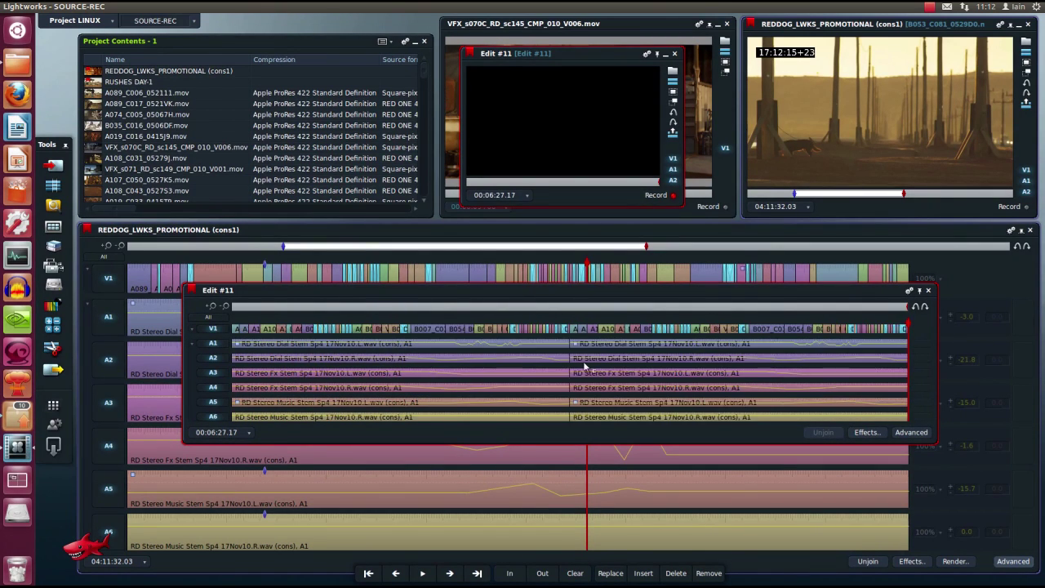
key(v)
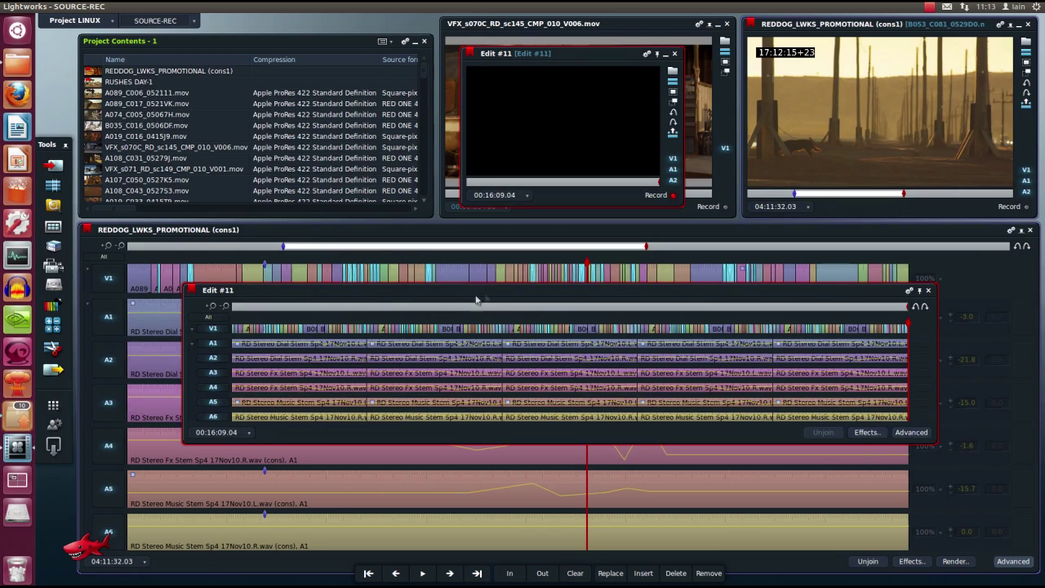
click(193, 20)
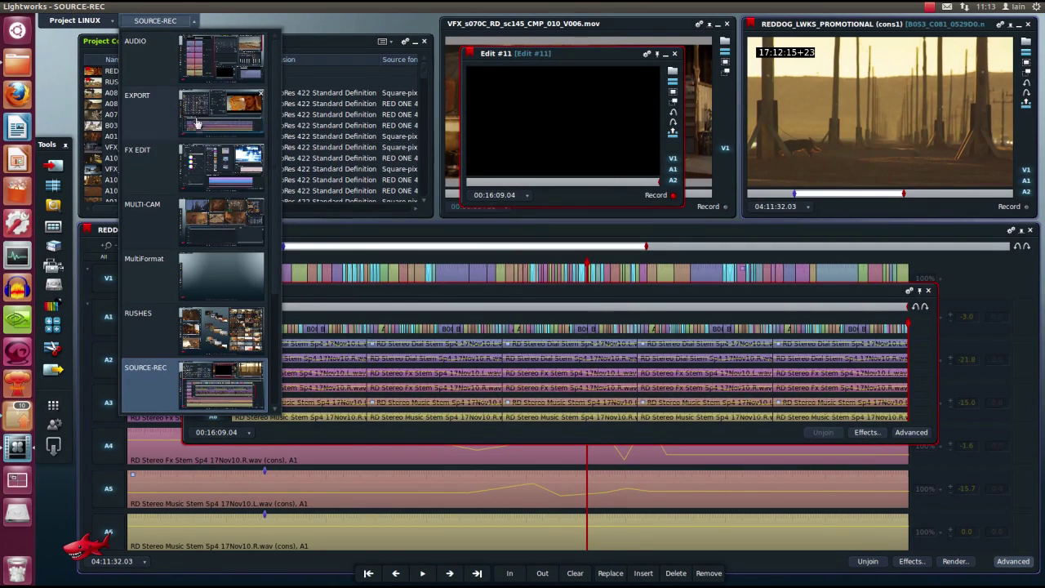
In the FX EDIT room, browse the Colour, DVE, Keying, Mask, Matte and Mix effect categories.
click(207, 164)
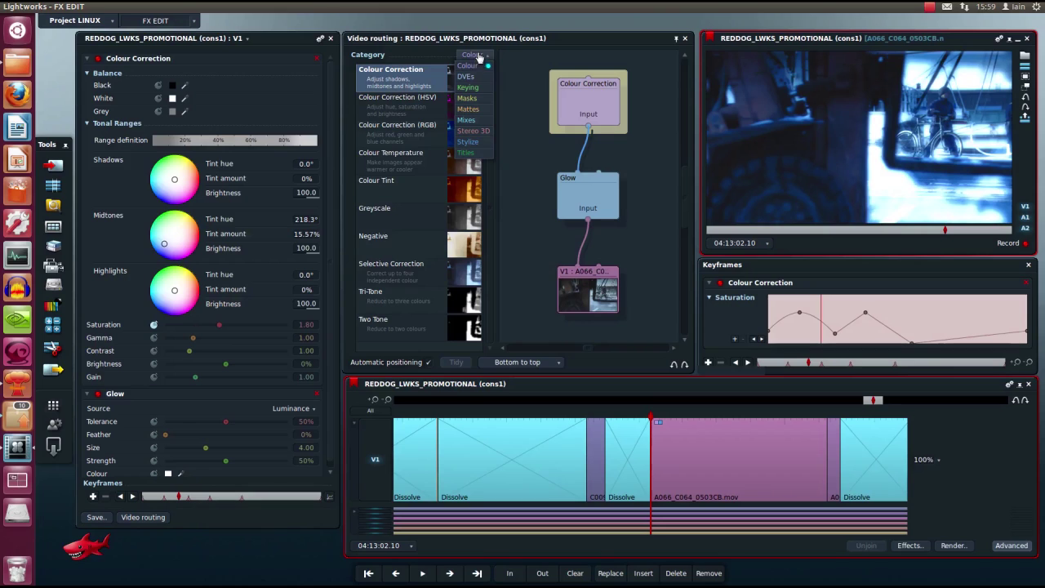
click(476, 69)
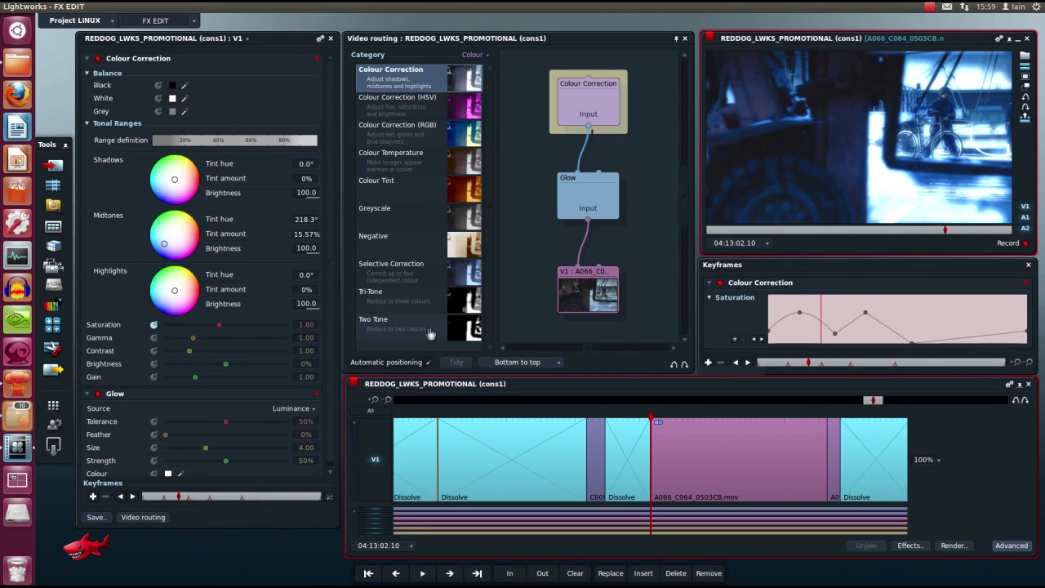
click(467, 55)
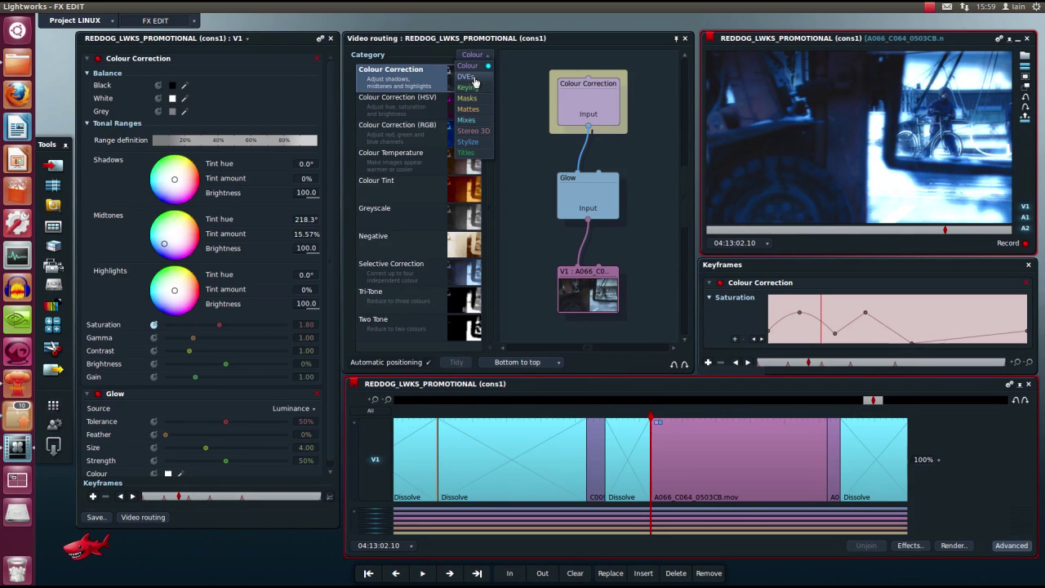
click(472, 77)
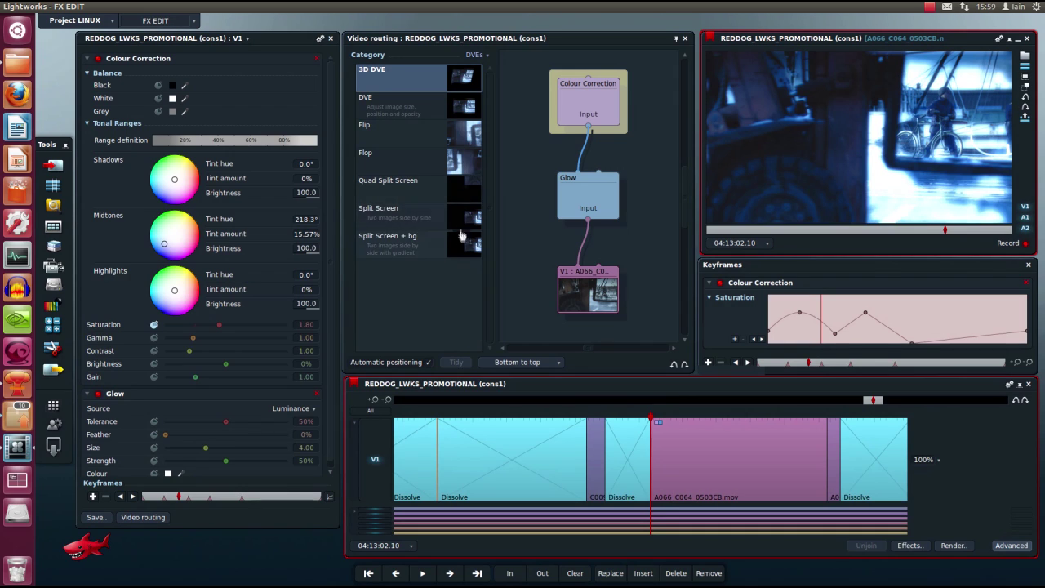
click(475, 55)
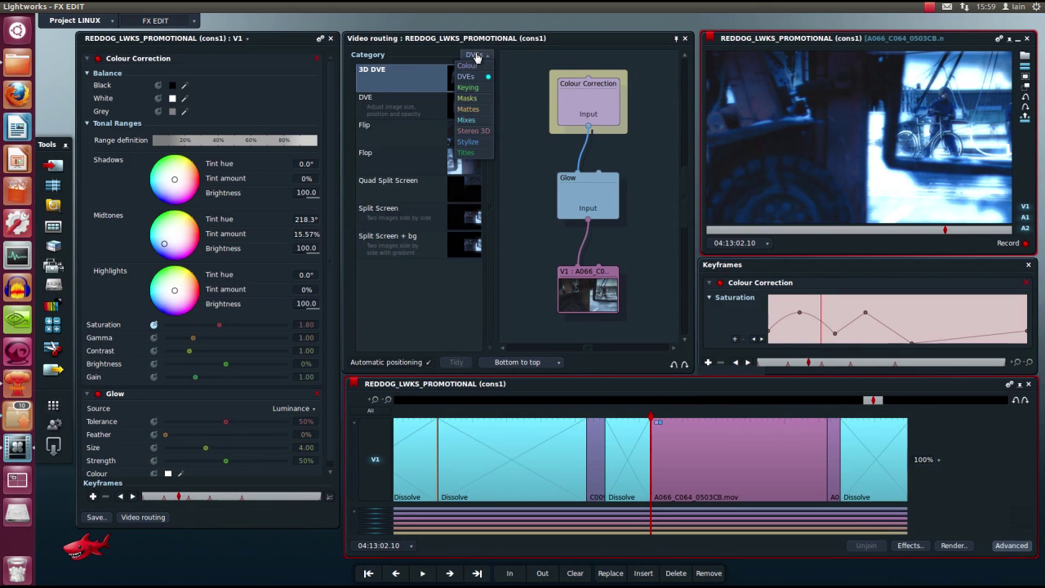
click(478, 88)
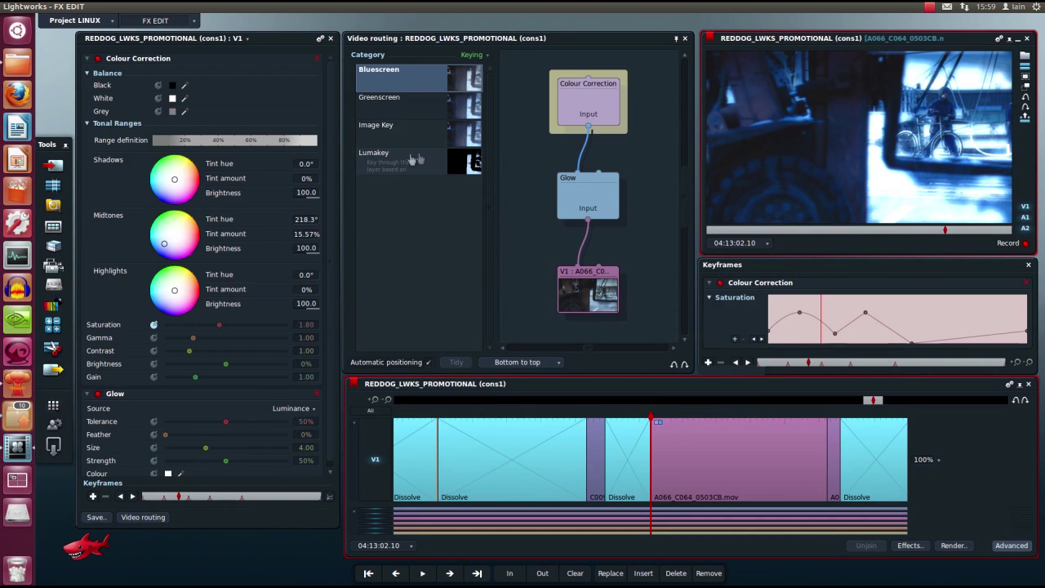
click(477, 55)
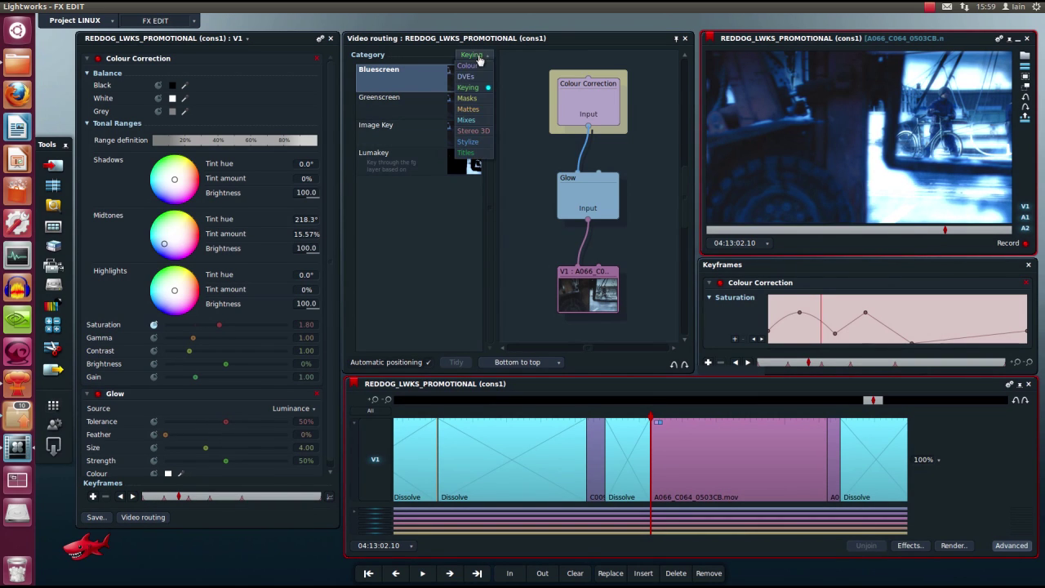
click(468, 98)
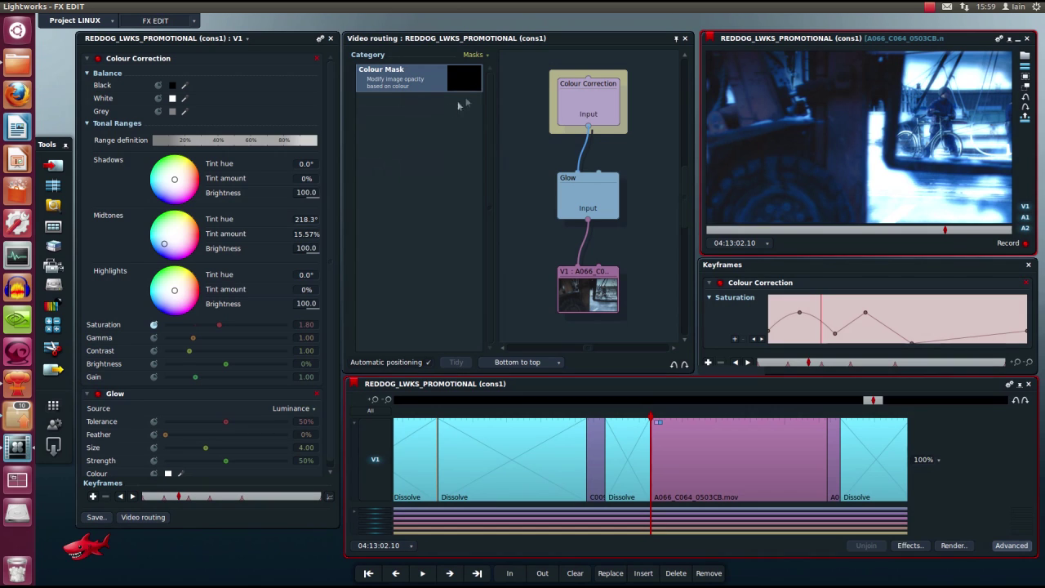
click(474, 59)
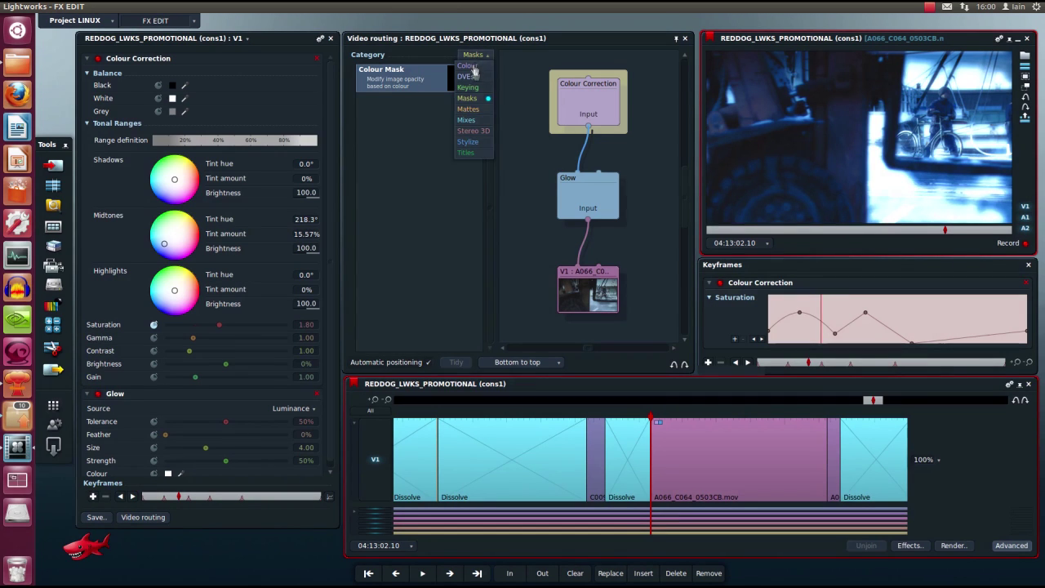
click(474, 114)
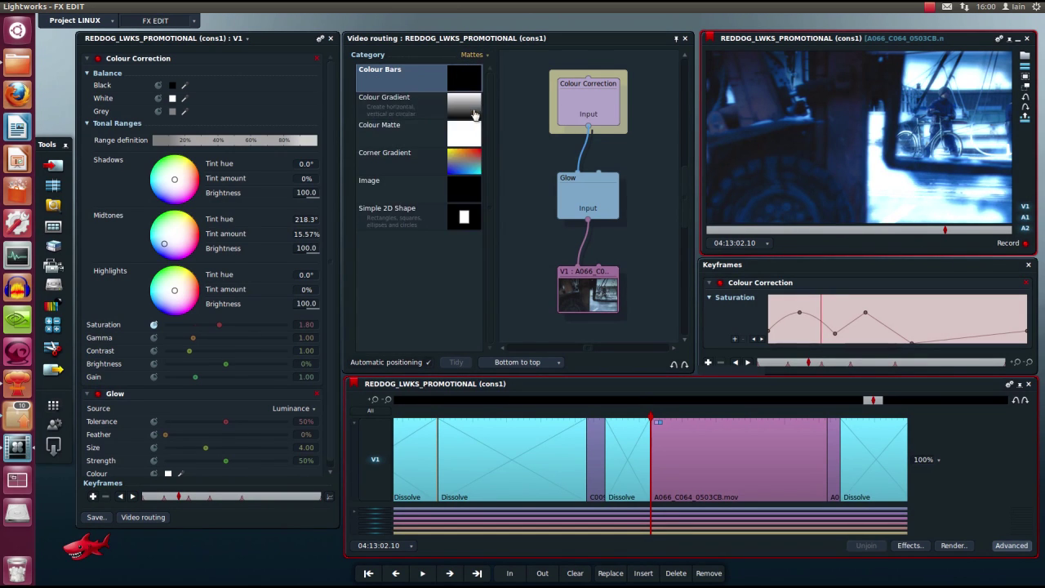
click(468, 62)
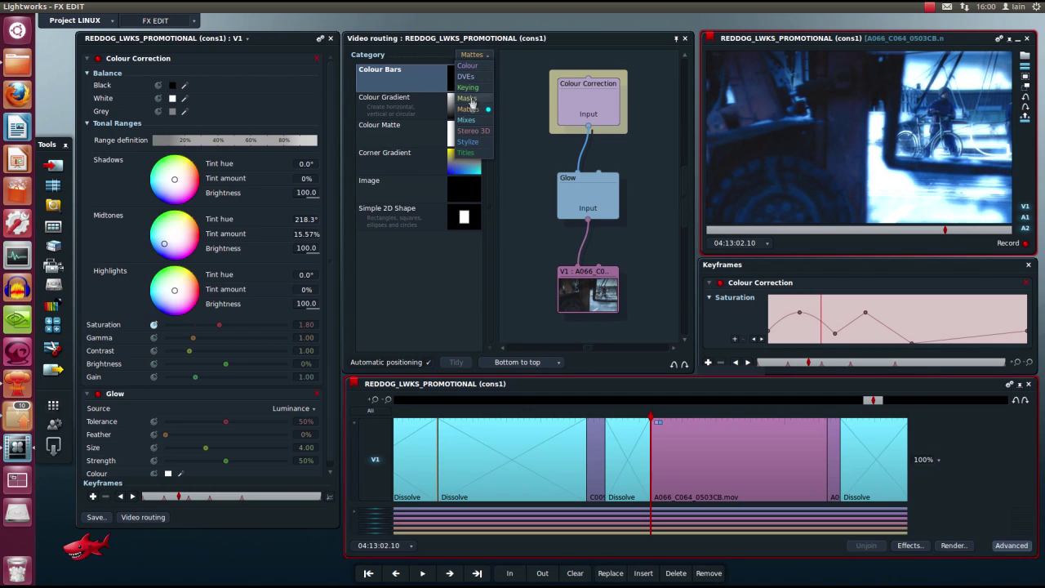
click(471, 120)
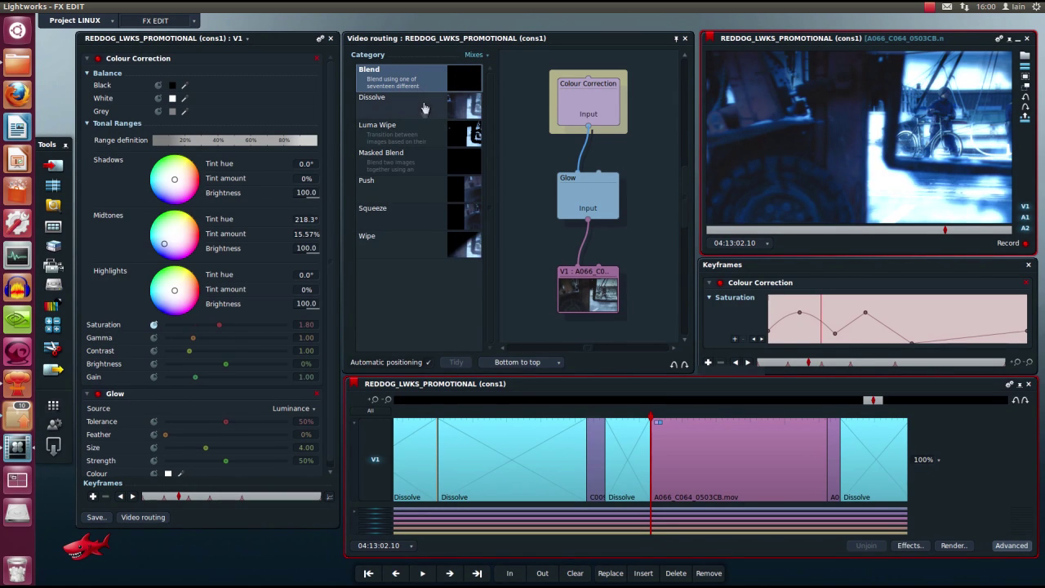
Browse Stereo 3D and Stylize, pick the Titles effect, and fold away Colour Correction and Glow.
click(472, 56)
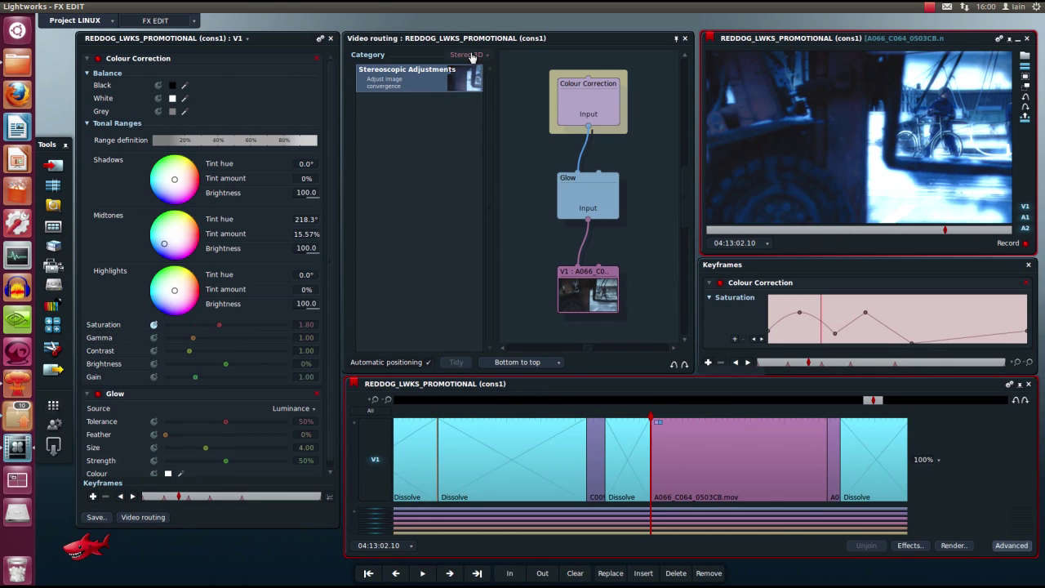
click(472, 56)
click(469, 145)
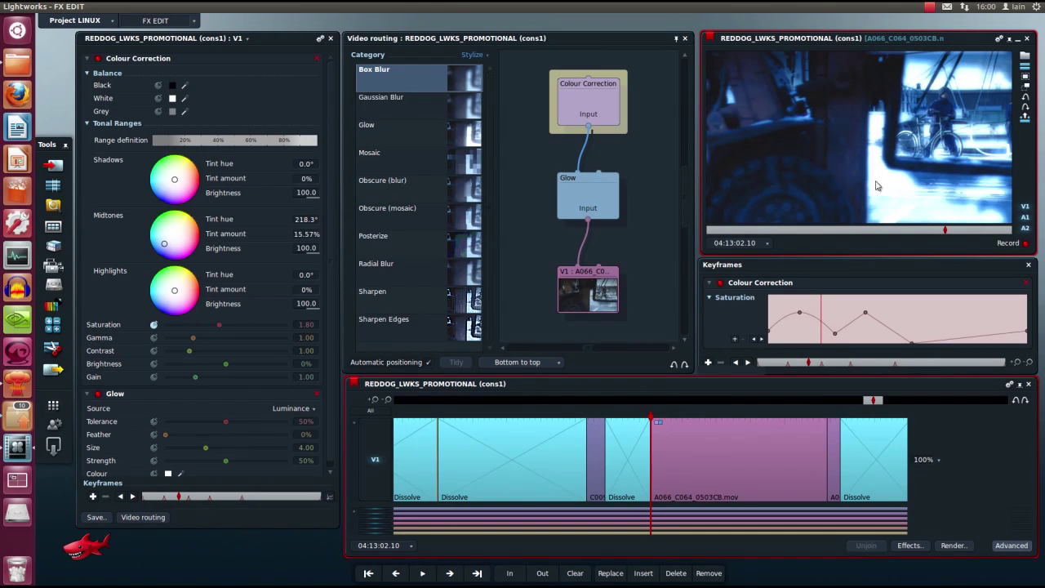
click(472, 54)
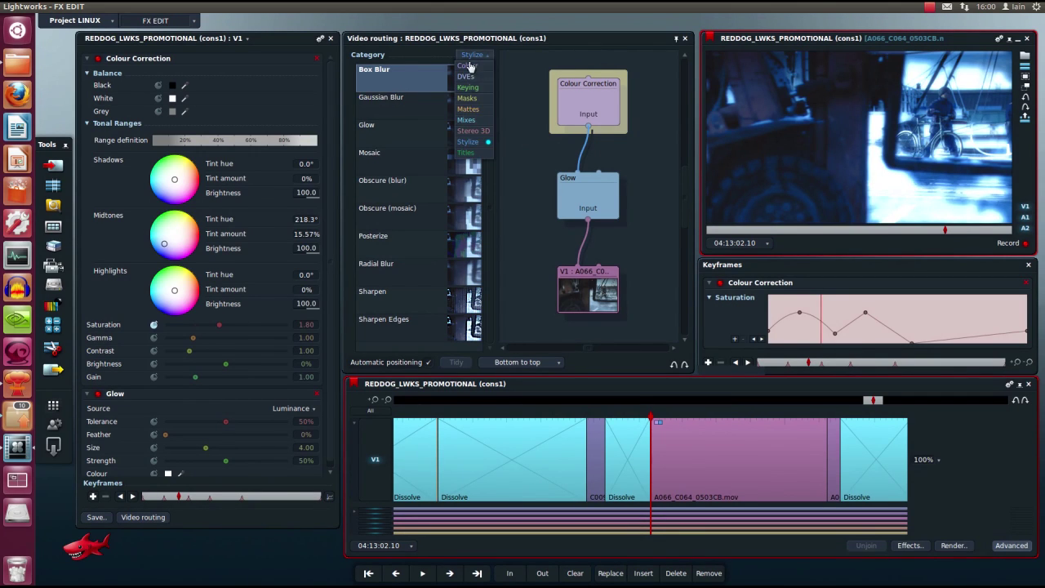
click(465, 152)
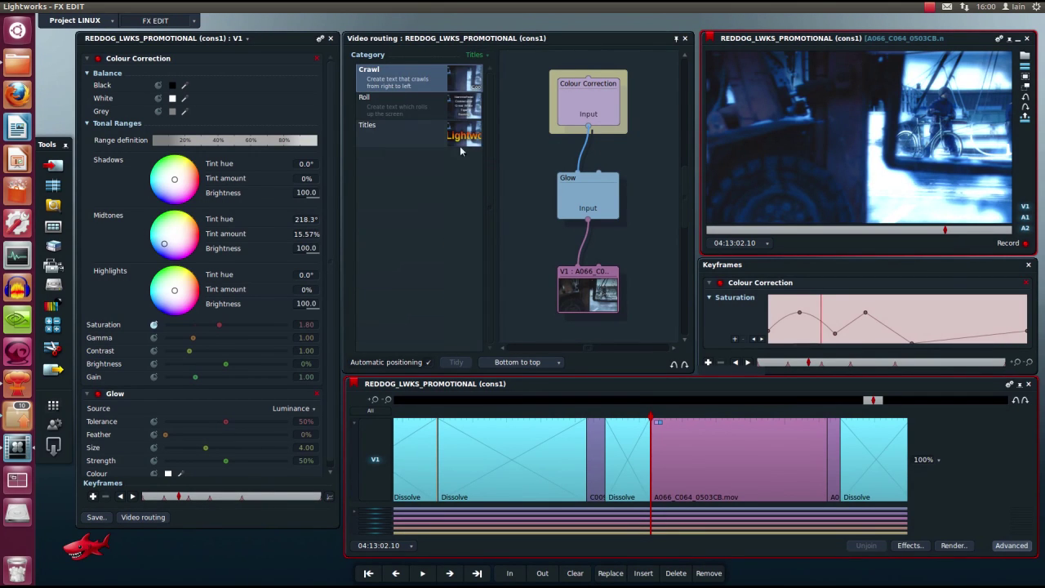
click(399, 141)
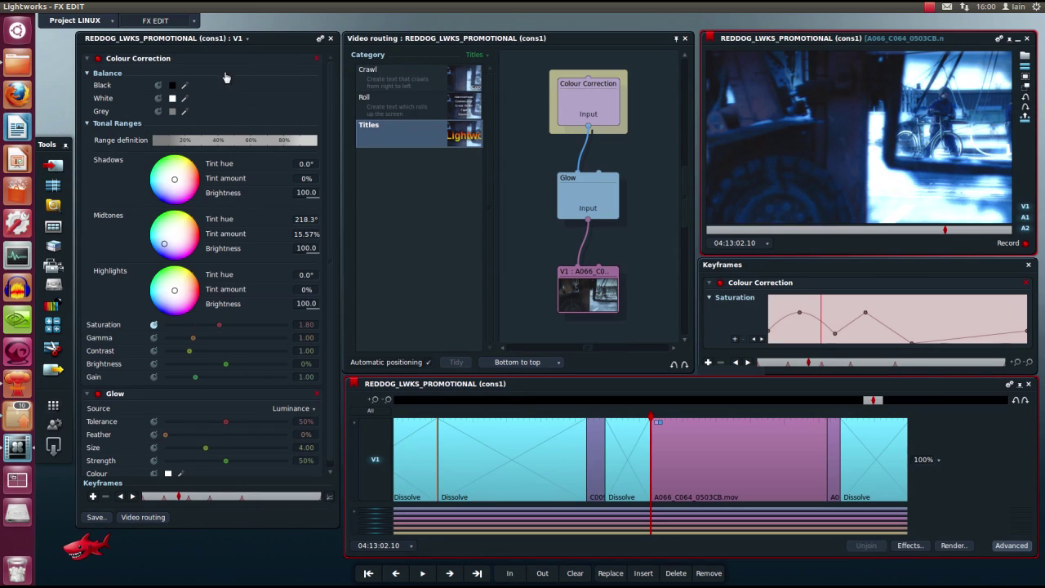
click(87, 59)
click(88, 73)
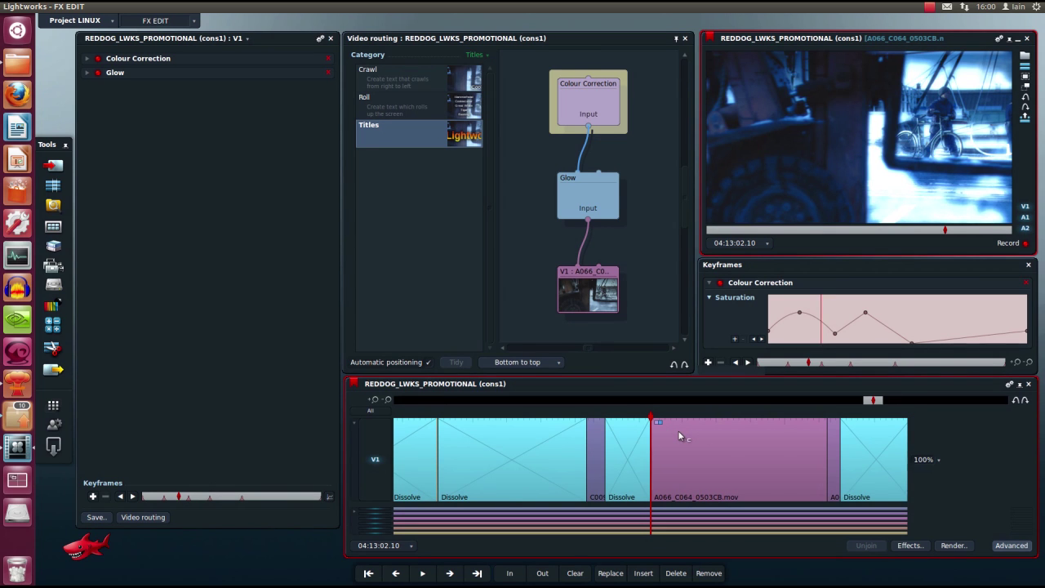
Scrub back through the dissolve to the map shot, then reload A066_C064_0503CB.mov's effect settings.
scroll(677, 437, up, 2)
scroll(678, 431, down, 3)
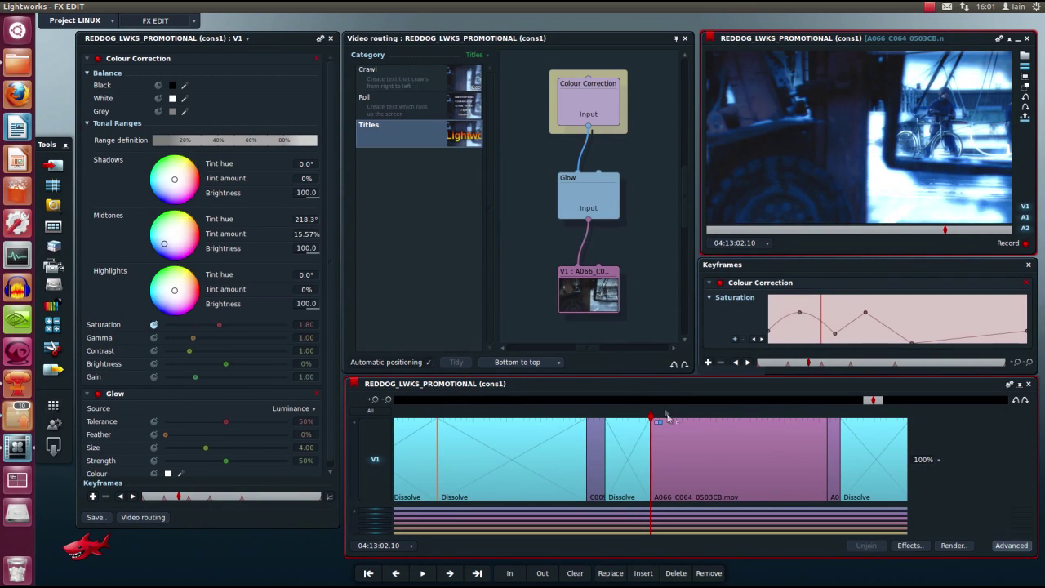
drag(656, 422, 628, 422)
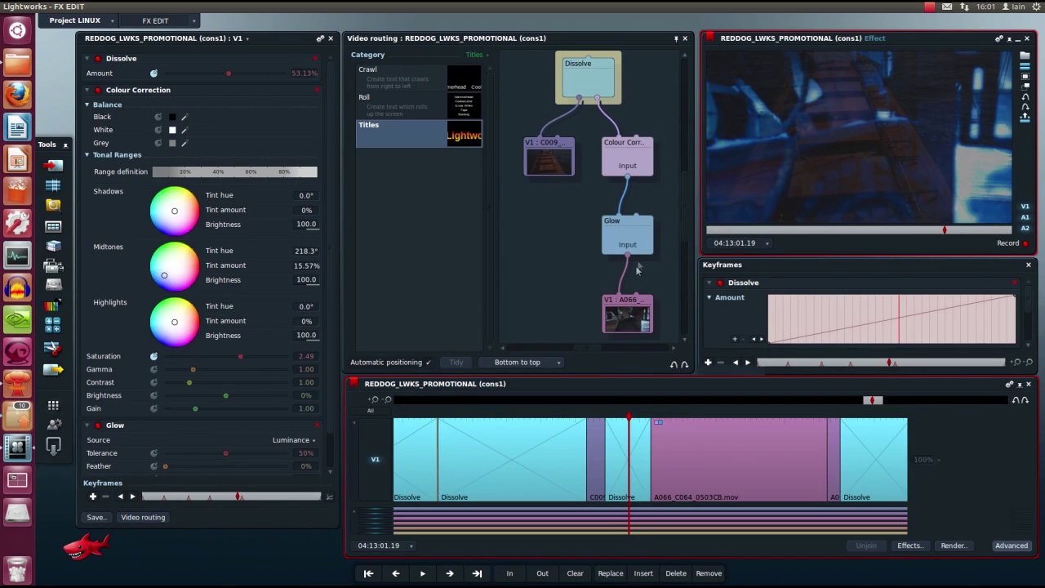
drag(629, 420, 572, 418)
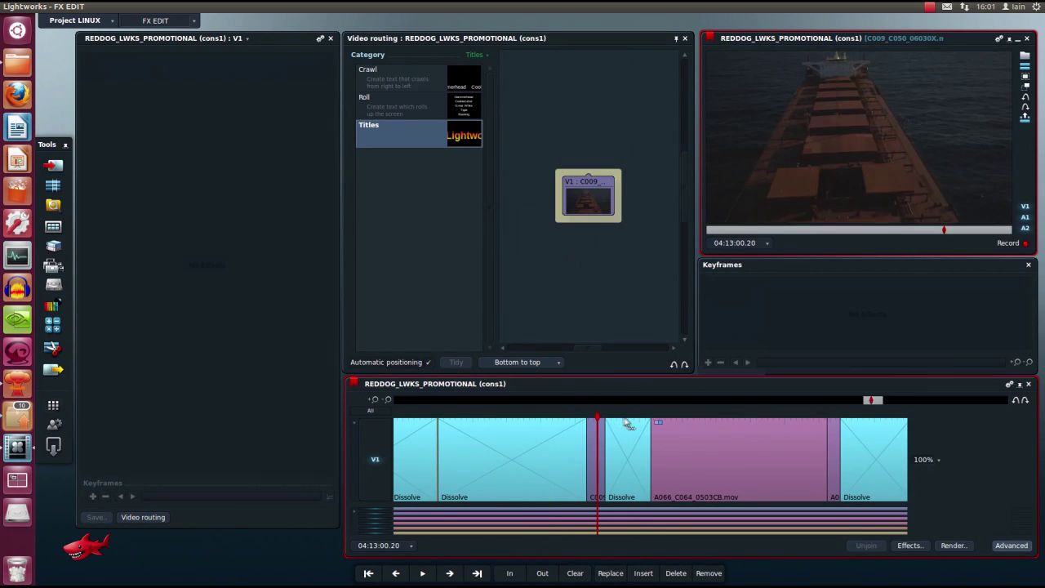
click(661, 431)
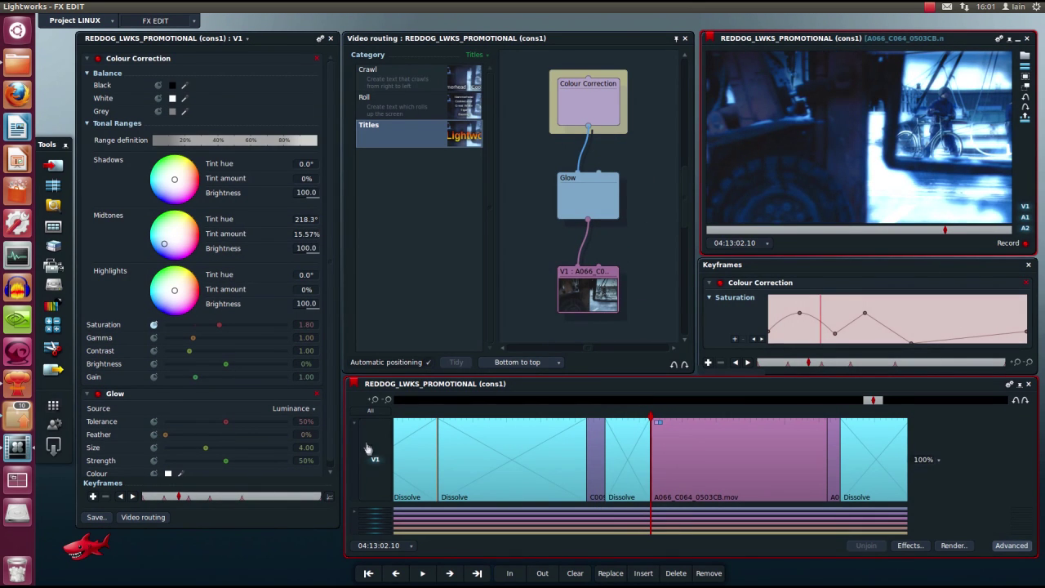
Unfold the A066 clip's effects onto their own FX1 track and make V1 thinner.
right_click(658, 426)
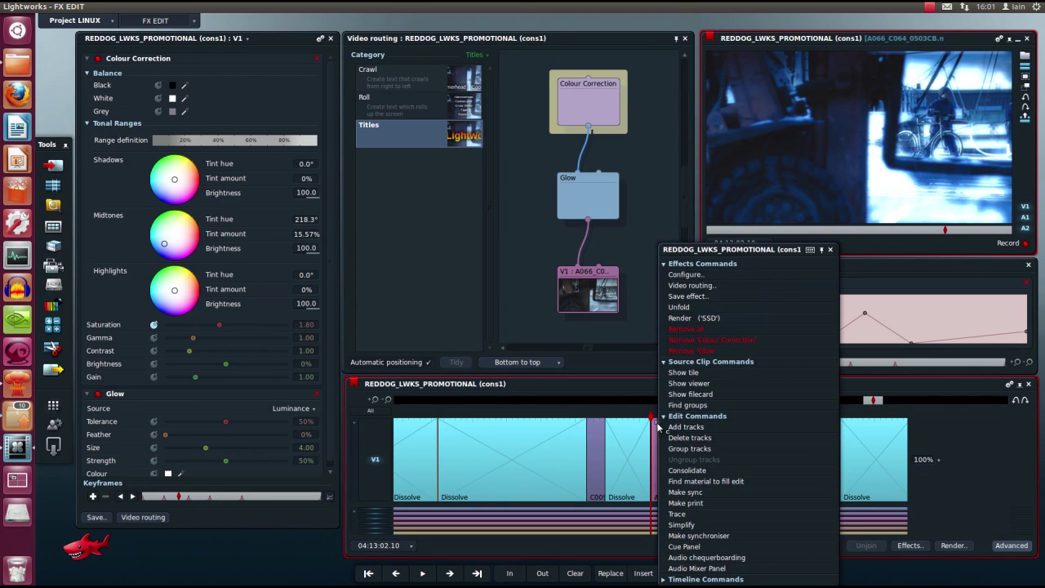
click(698, 312)
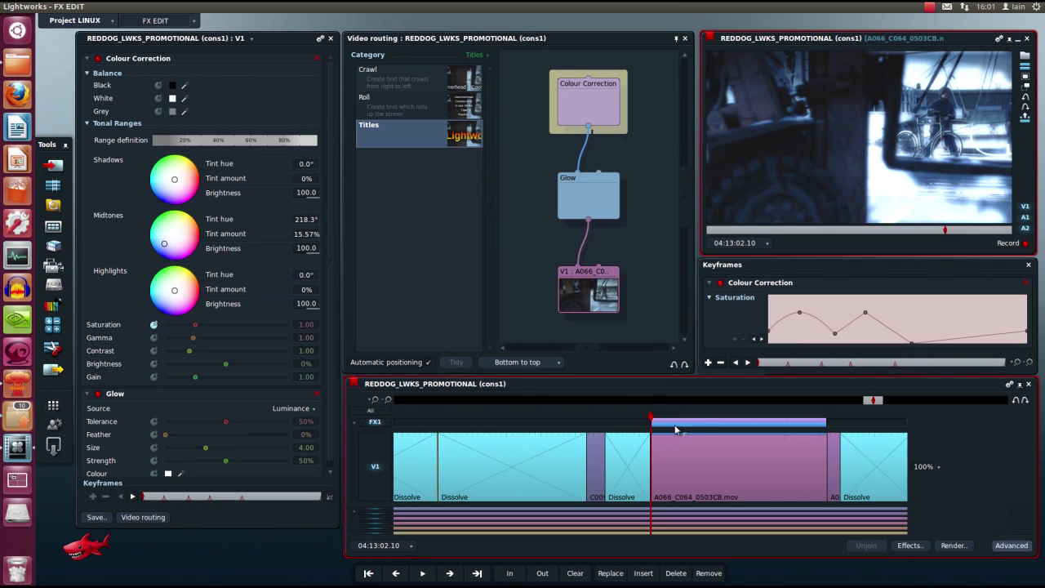
mouse_move(371, 498)
mouse_down()
mouse_move(380, 428)
mouse_move(382, 488)
mouse_up()
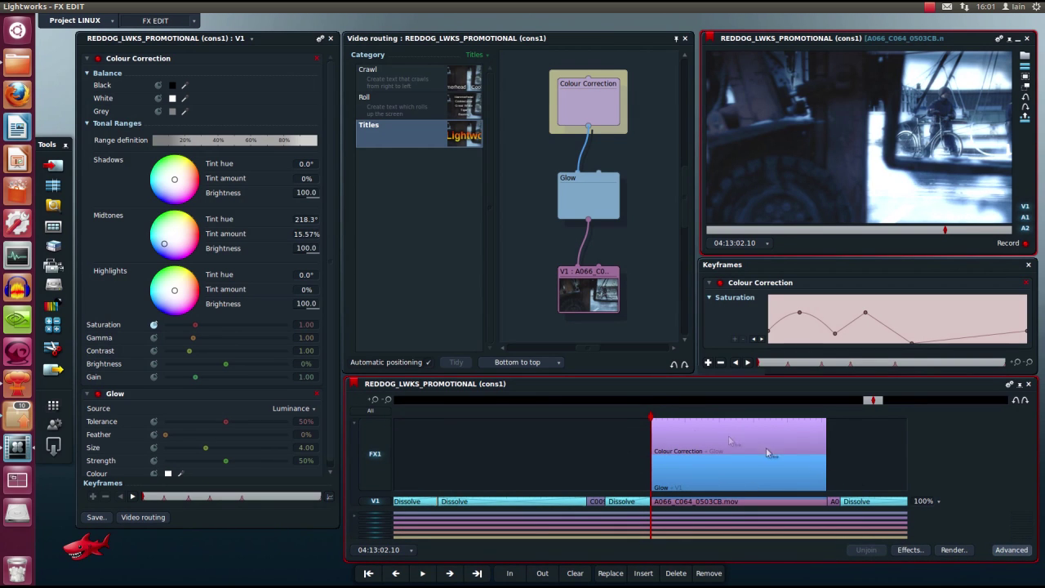
Play the clip from its start to preview the saturation change.
drag(652, 420, 695, 422)
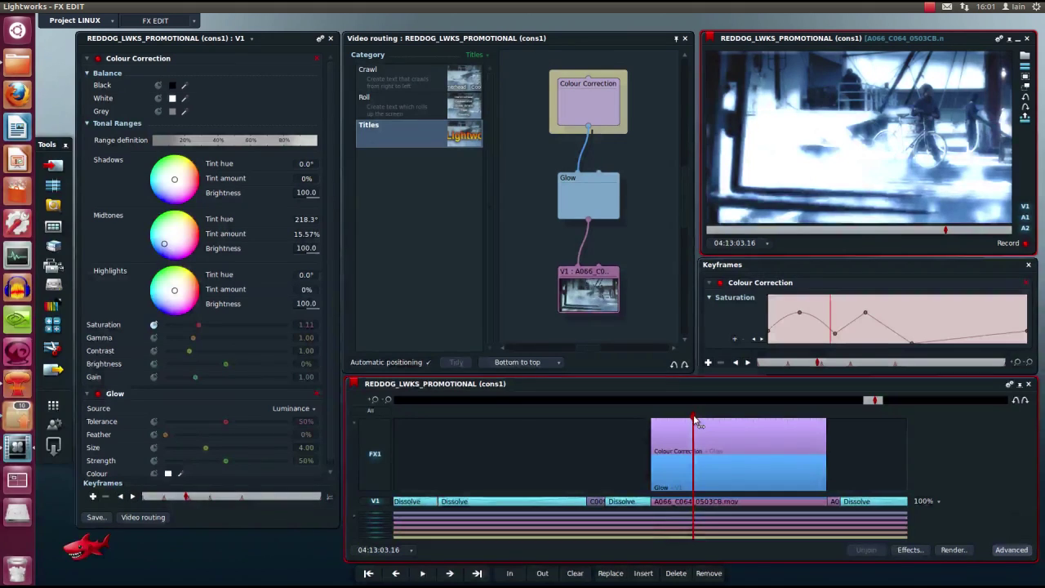
key(a)
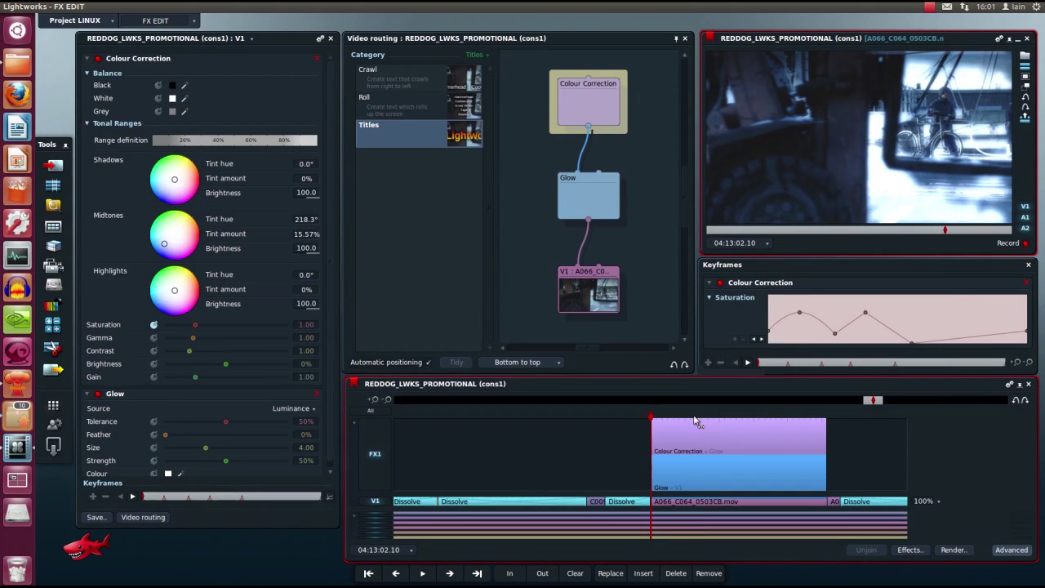
mouse_move(789, 334)
click(421, 574)
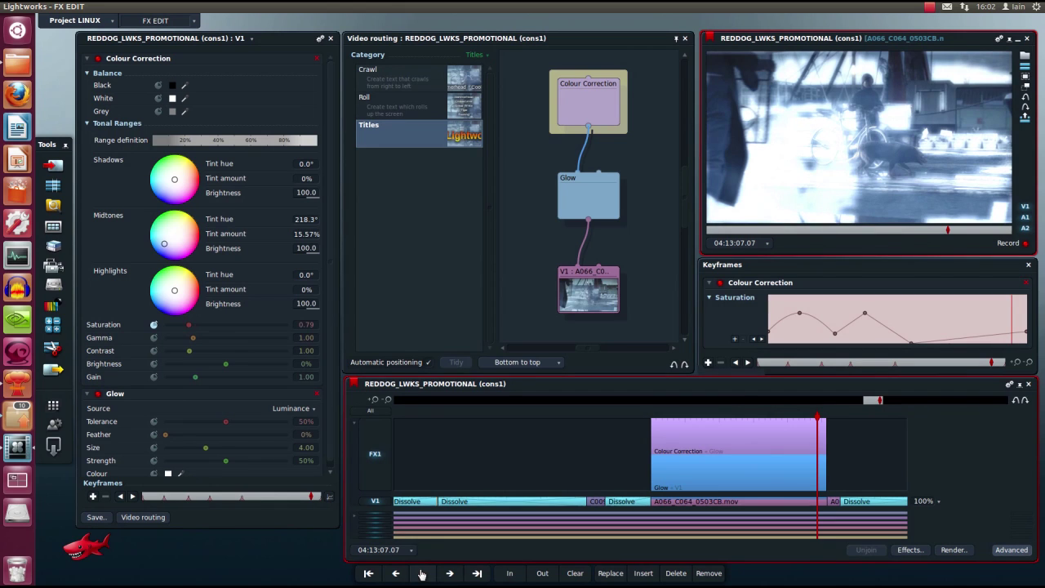
Roll the FX1 effect's start earlier over the dissolve and add a Titles effect to FX1.
click(686, 441)
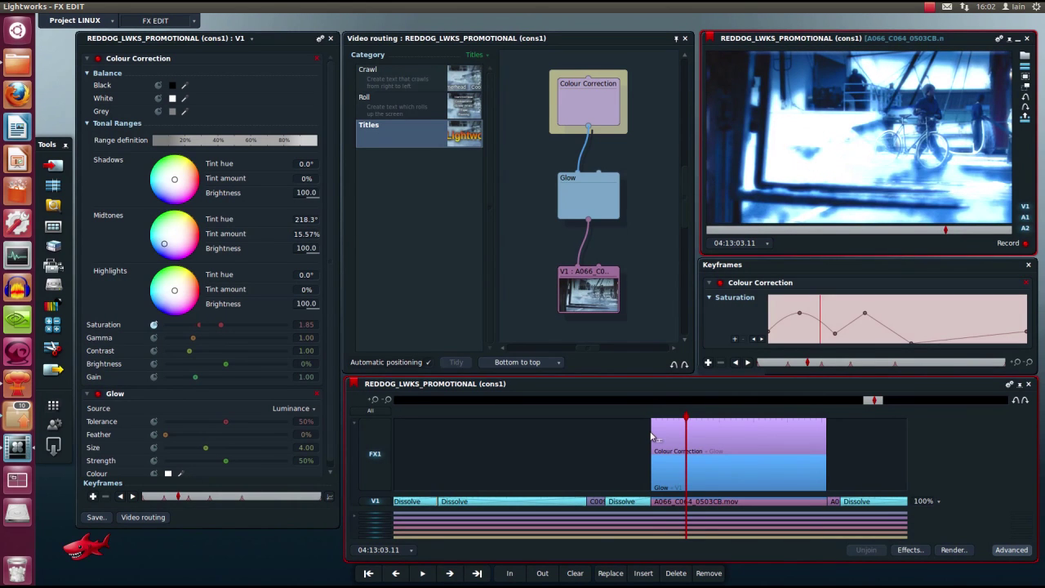
click(652, 438)
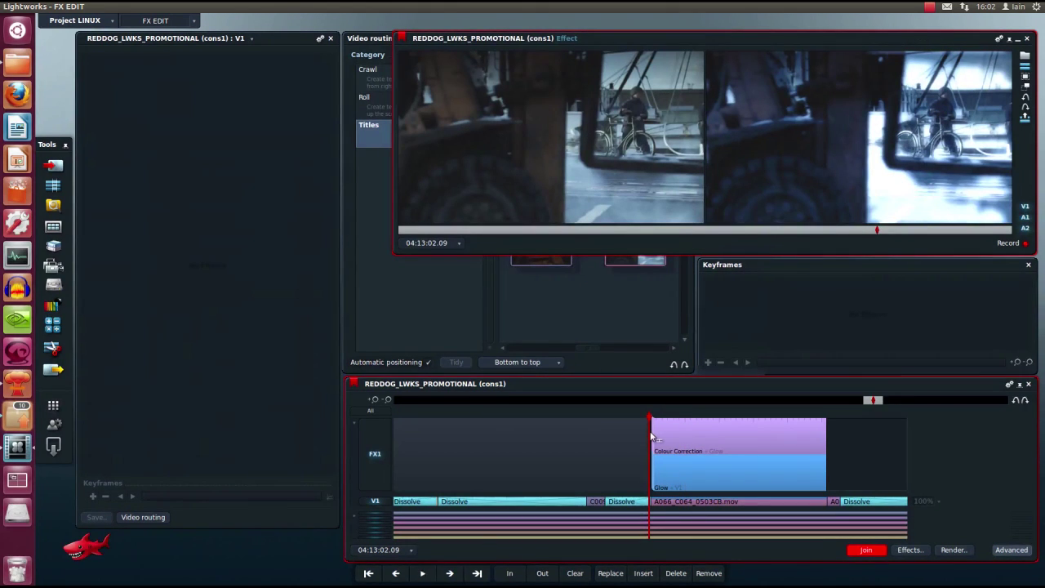
key(j)
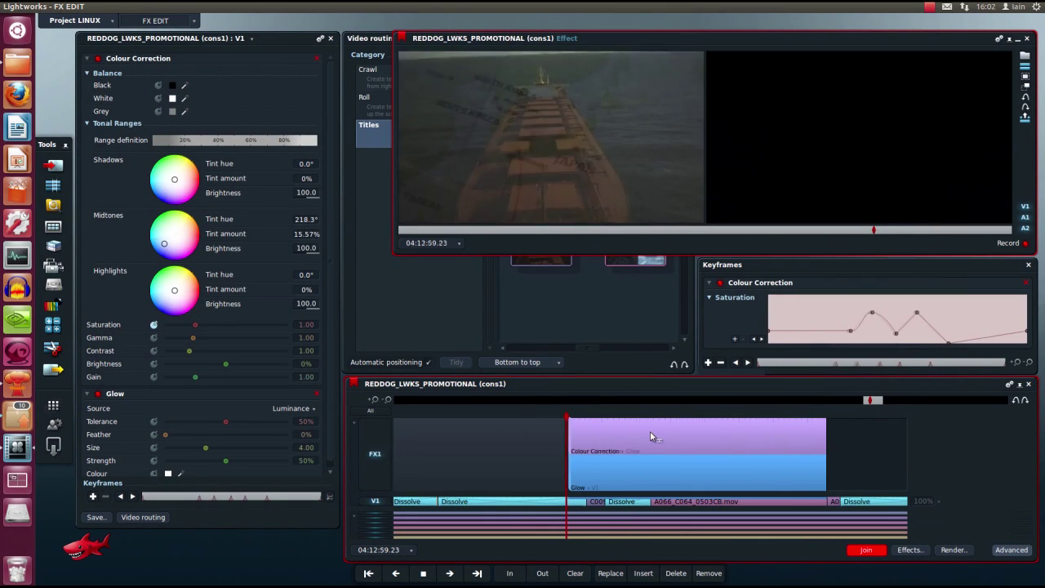
key(k)
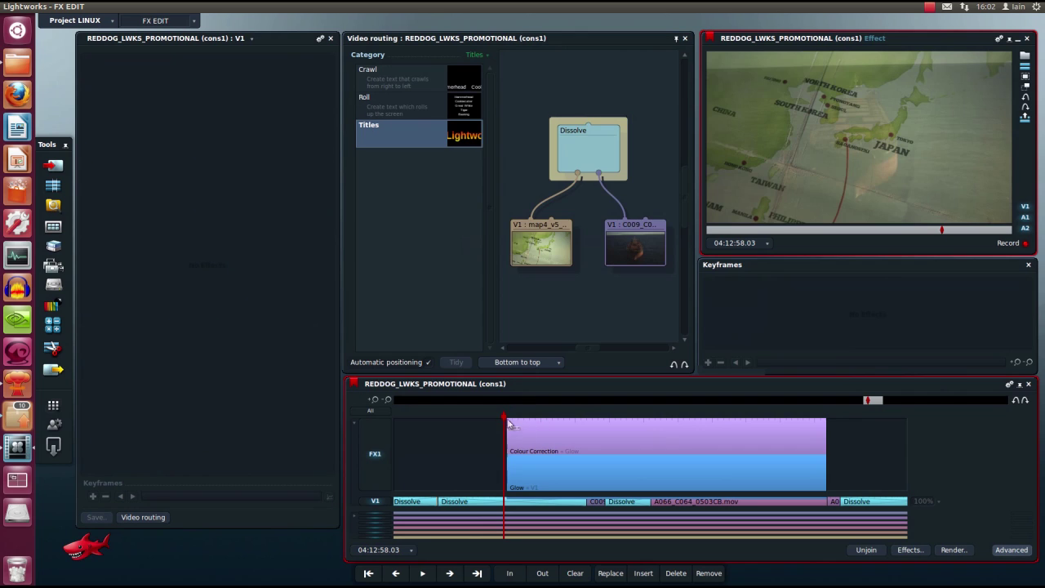
click(683, 433)
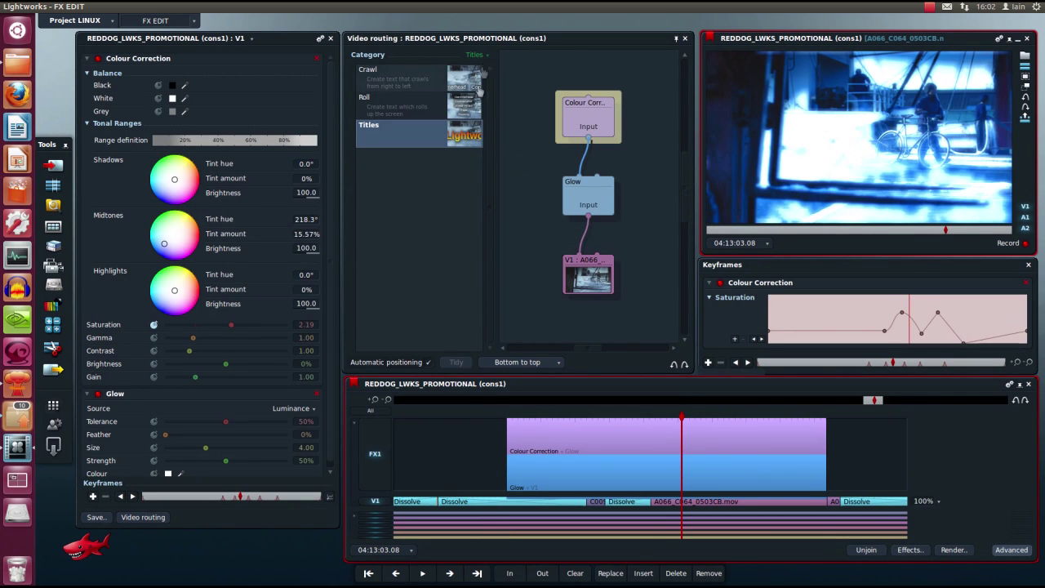
drag(466, 138, 560, 438)
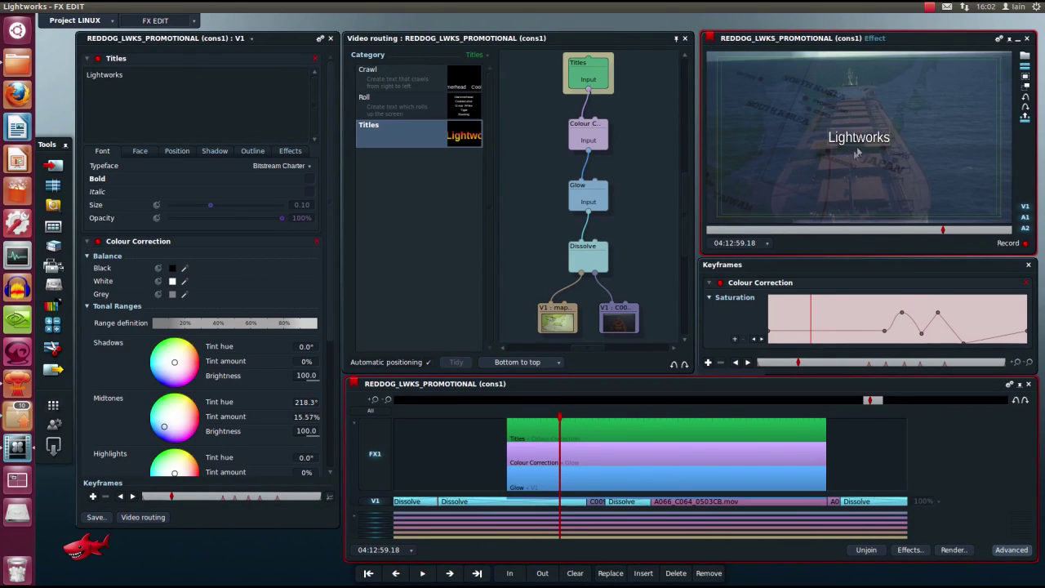
Move the title upper left, make it read 'Lightworks NLE', and set its Size to 0.17.
drag(861, 140, 761, 76)
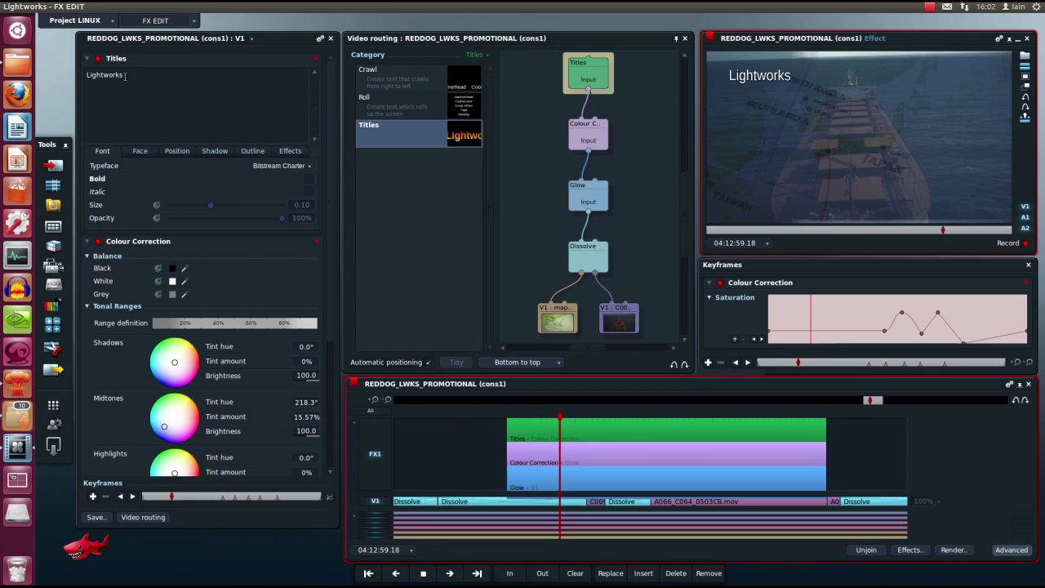
text(NLE)
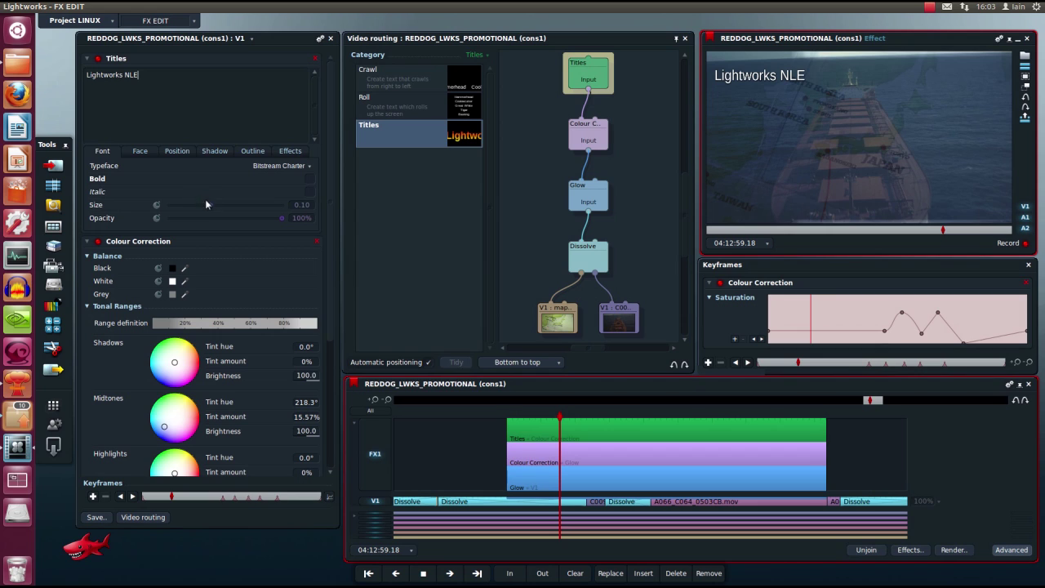
drag(210, 209, 245, 207)
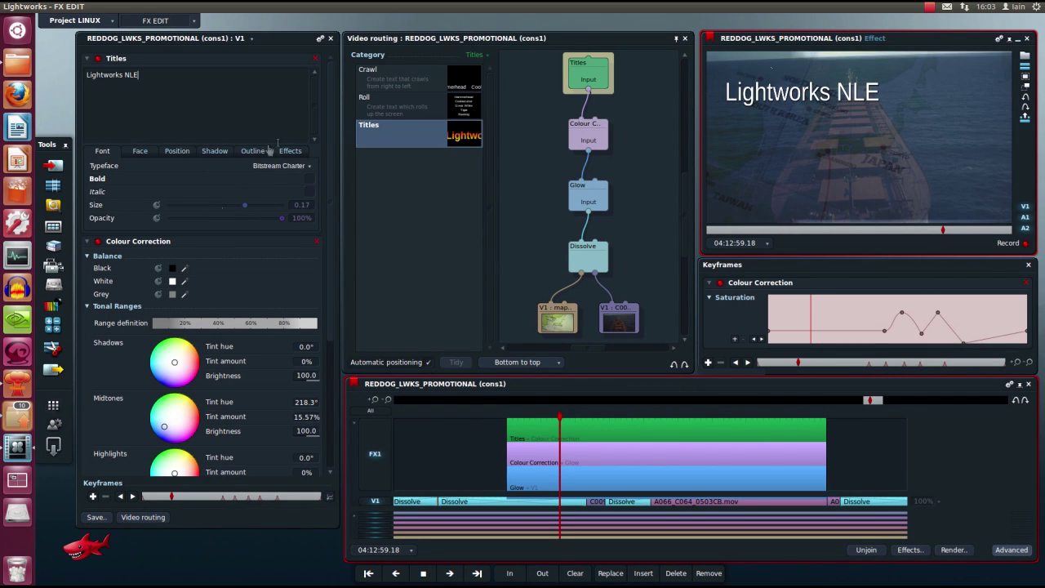
Review the title's Face, Position, Shadow, Outline and Effects settings.
click(139, 151)
click(176, 150)
click(213, 152)
click(252, 152)
click(285, 154)
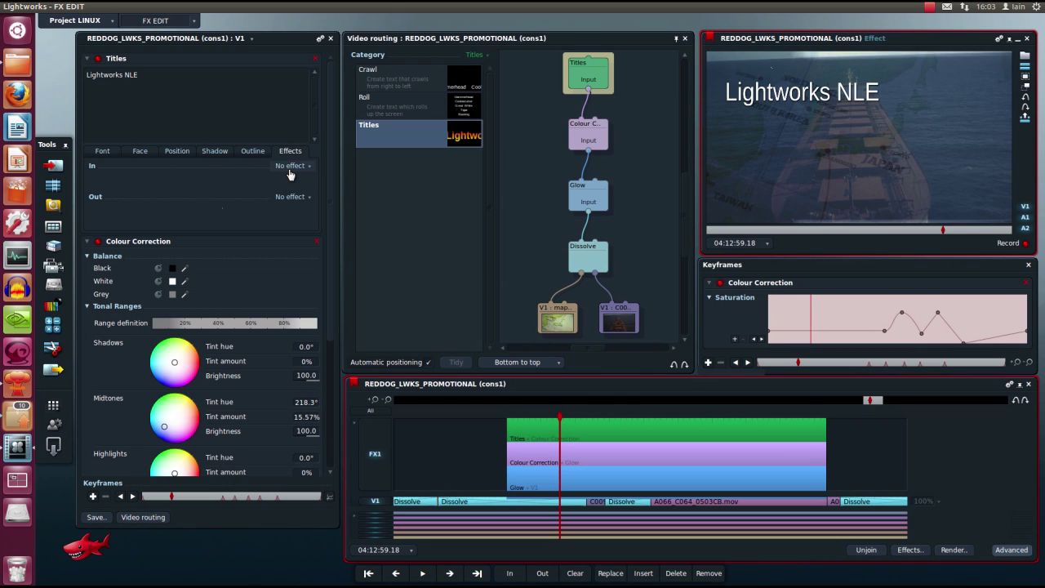
click(194, 21)
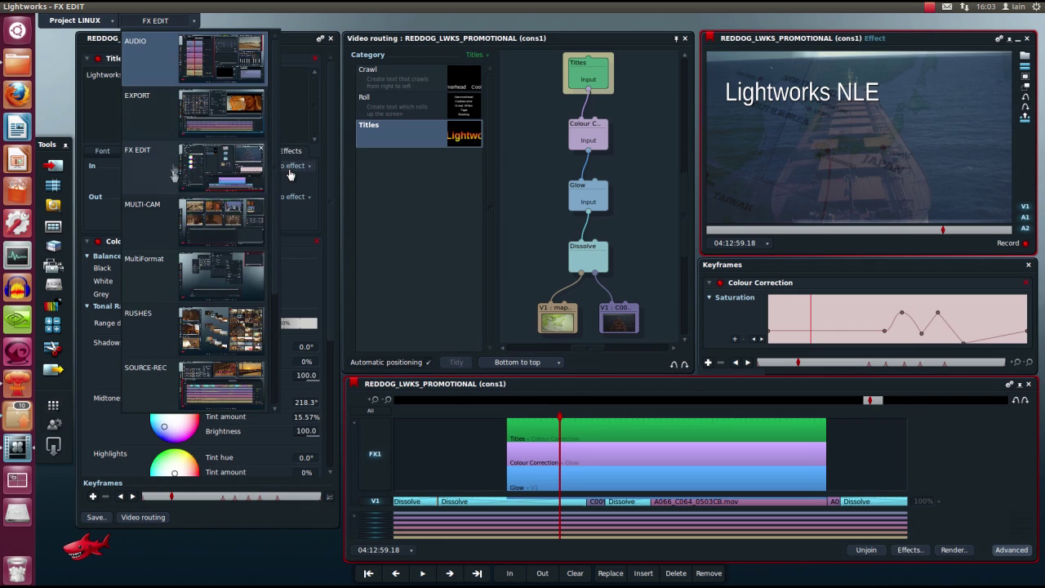
In the Multi-Cam room, set MC-1 to Sync to Timecode with Live-editing kept on Yes.
click(165, 212)
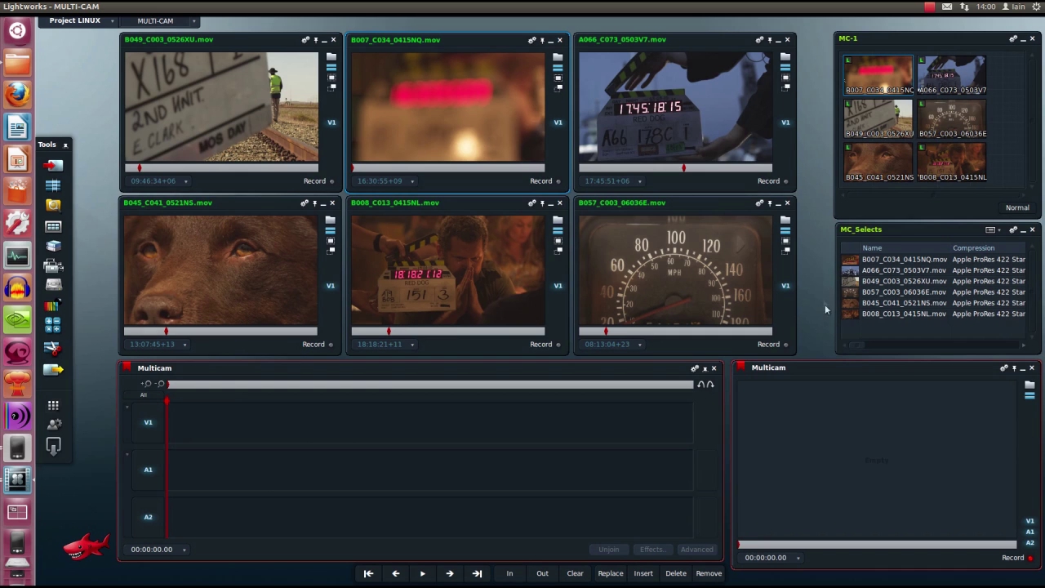
click(1013, 41)
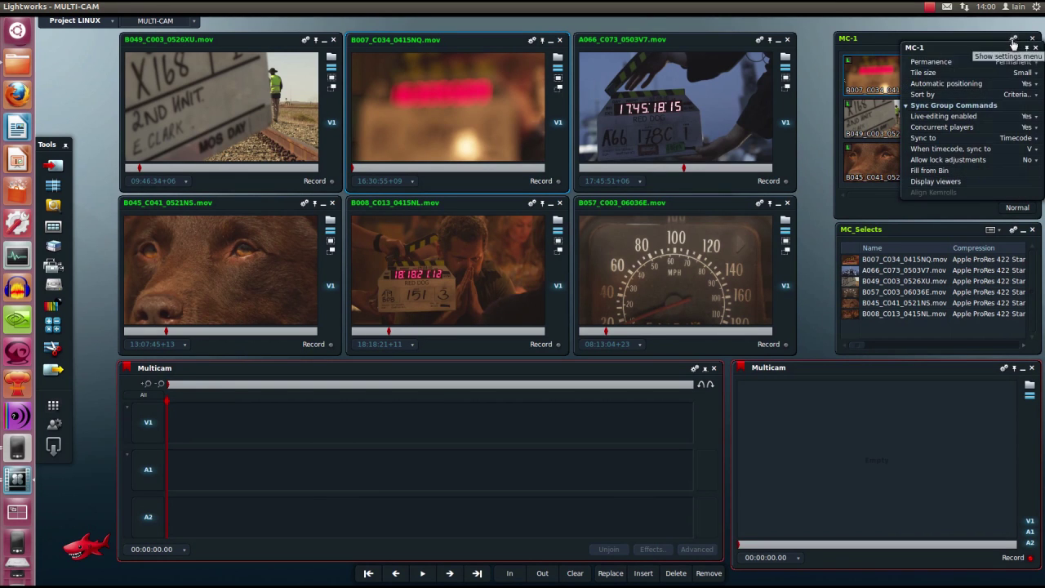
drag(982, 49, 526, 145)
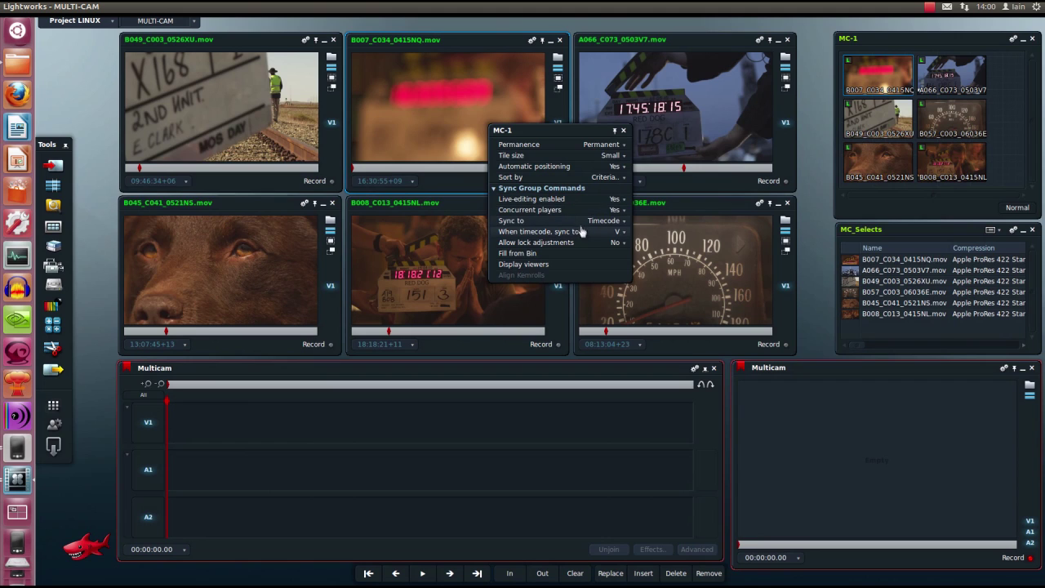
click(618, 235)
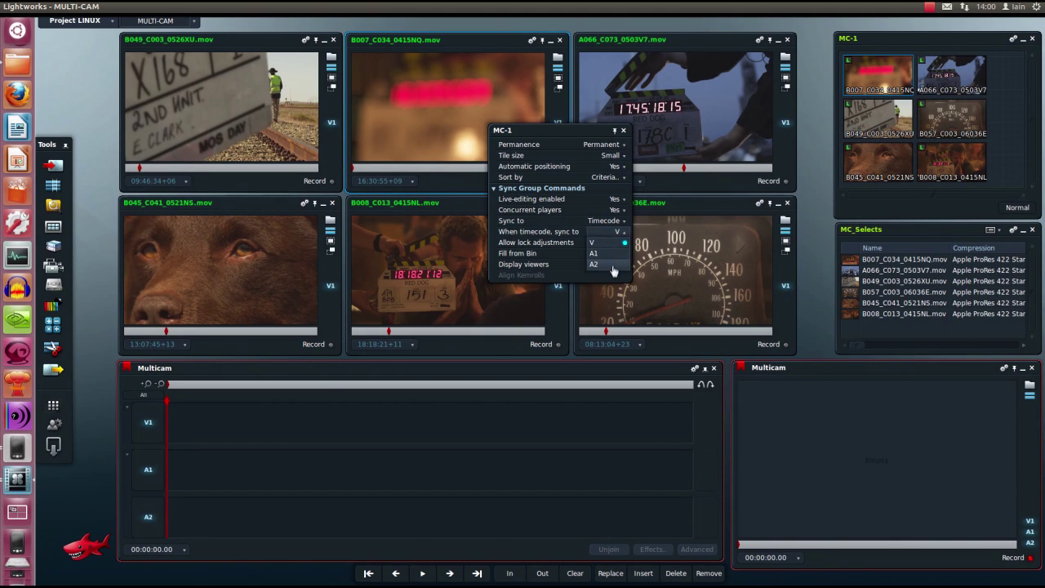
click(609, 223)
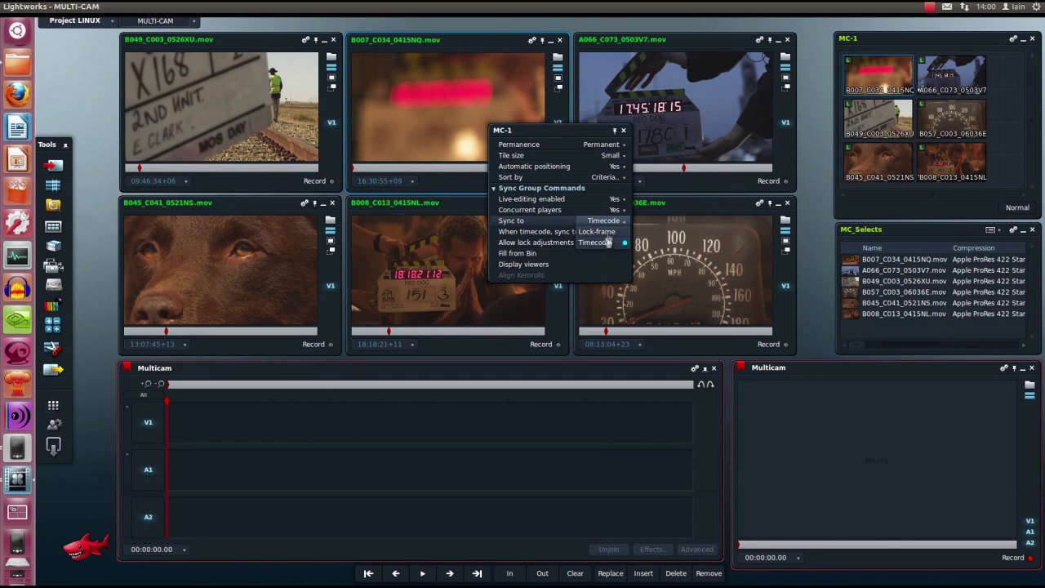
click(608, 223)
click(614, 199)
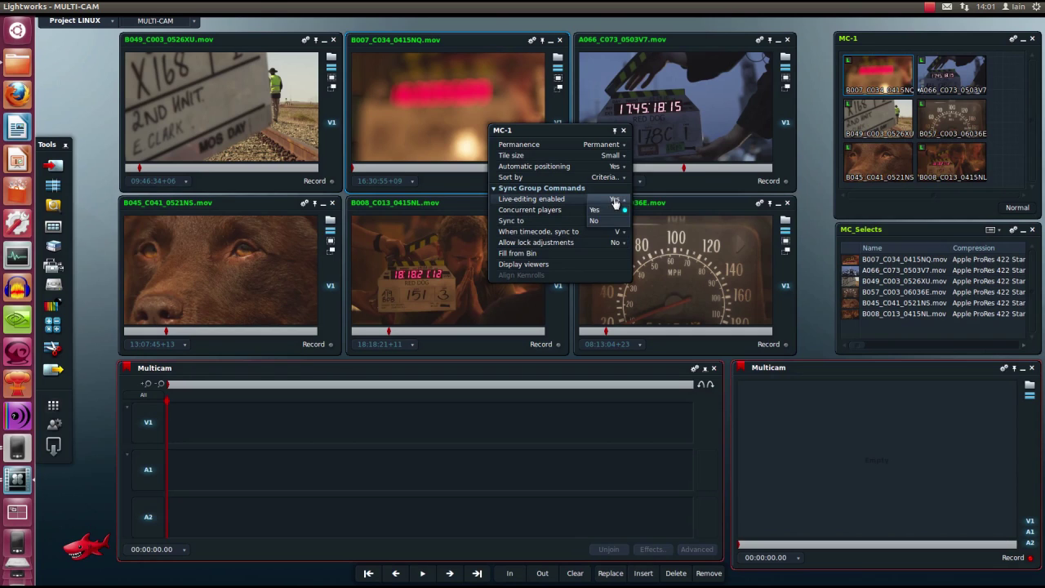
click(614, 210)
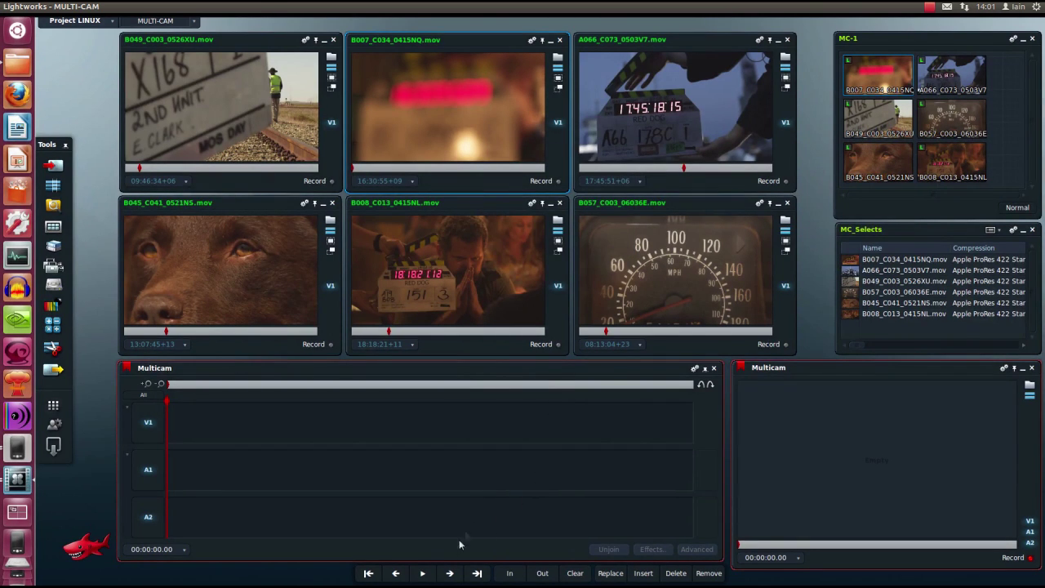
Play all six MC-1 camera angles together.
click(426, 574)
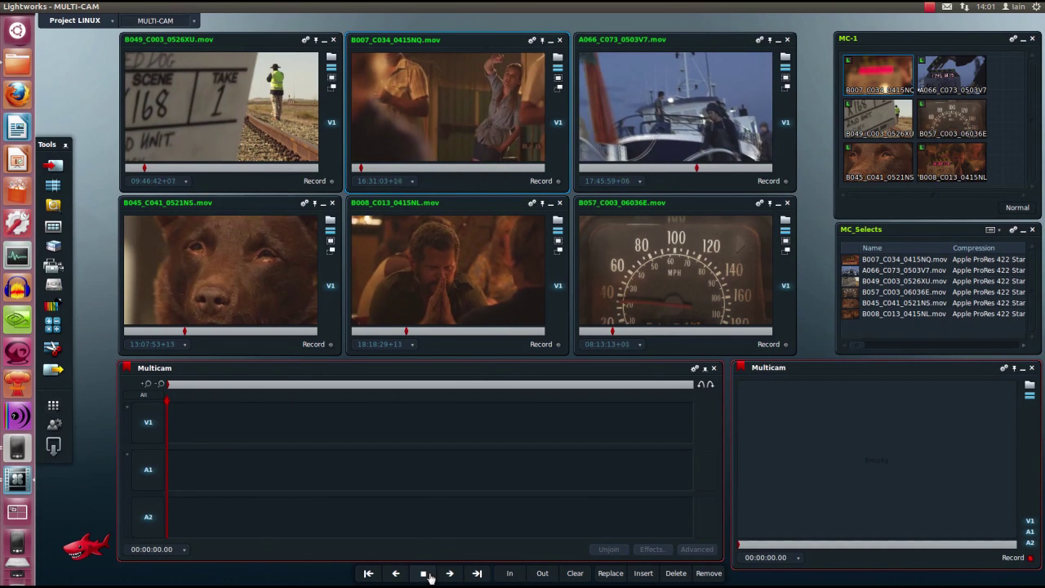
click(76, 20)
scroll(273, 228, down, 5)
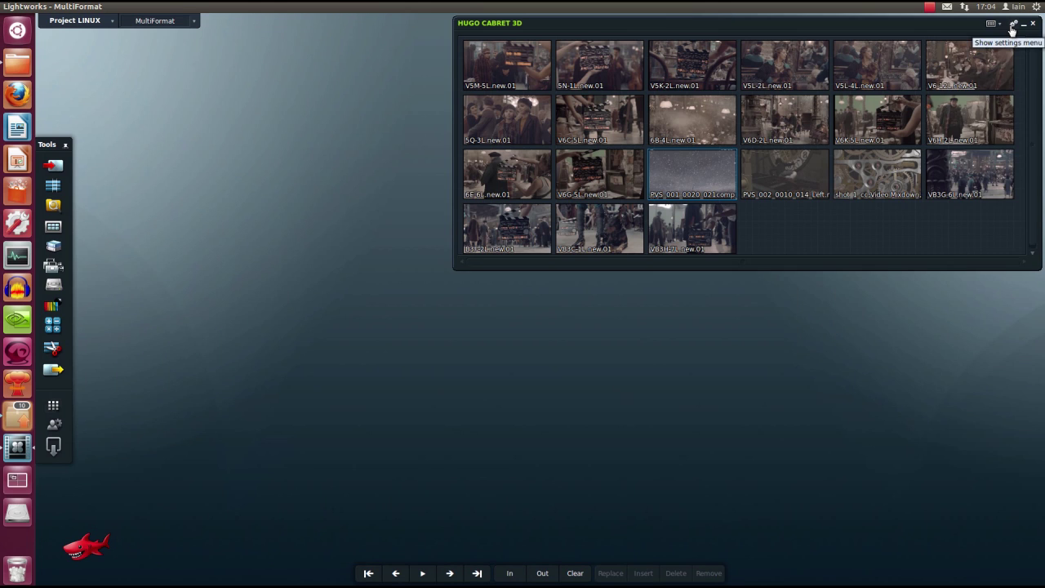
Make a new edit from the HUGO CABRET 3D bin and open HUGO CABRET 3D(Edit).
click(1013, 25)
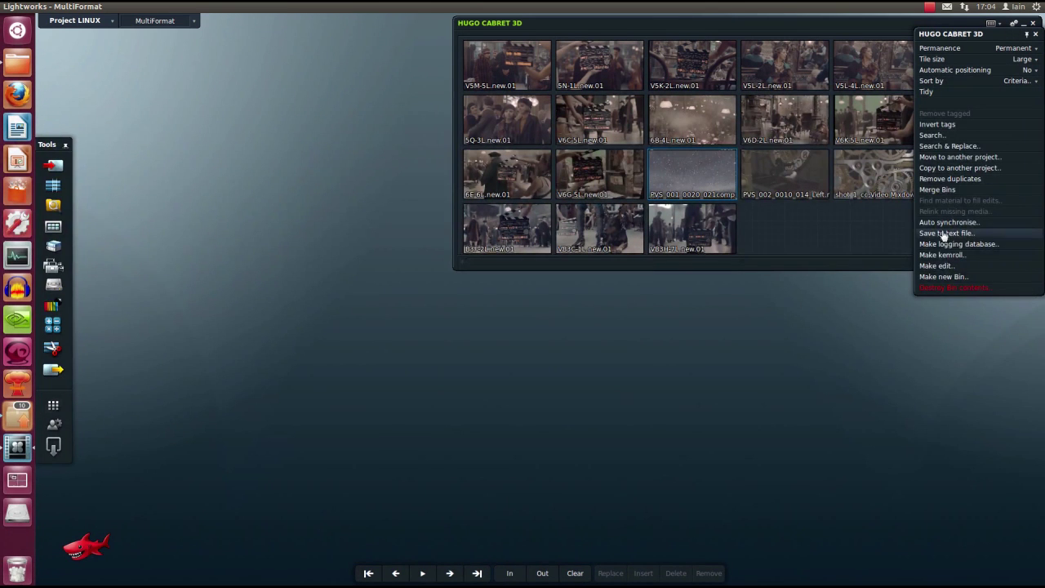
click(943, 267)
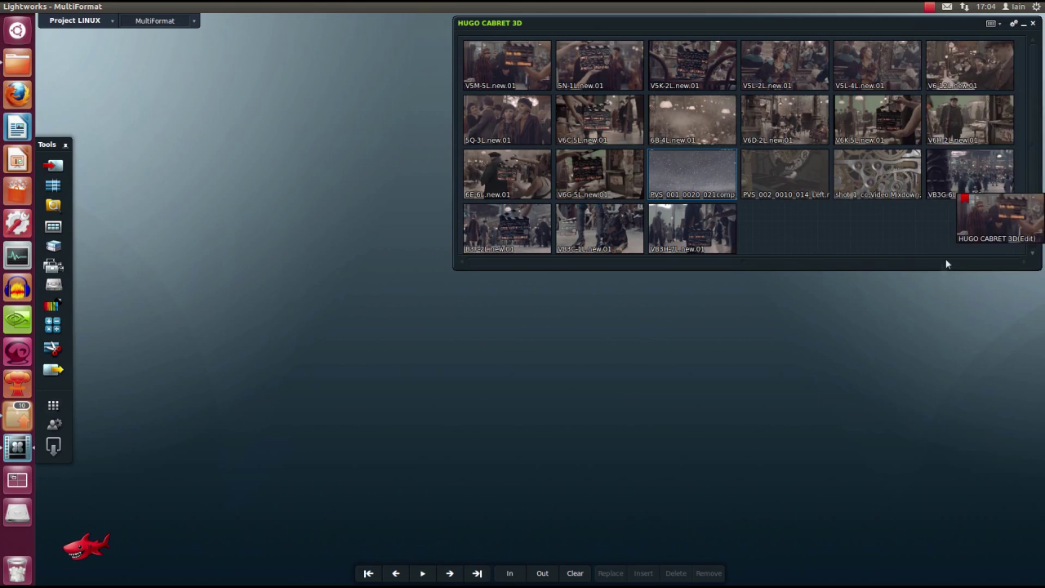
click(84, 97)
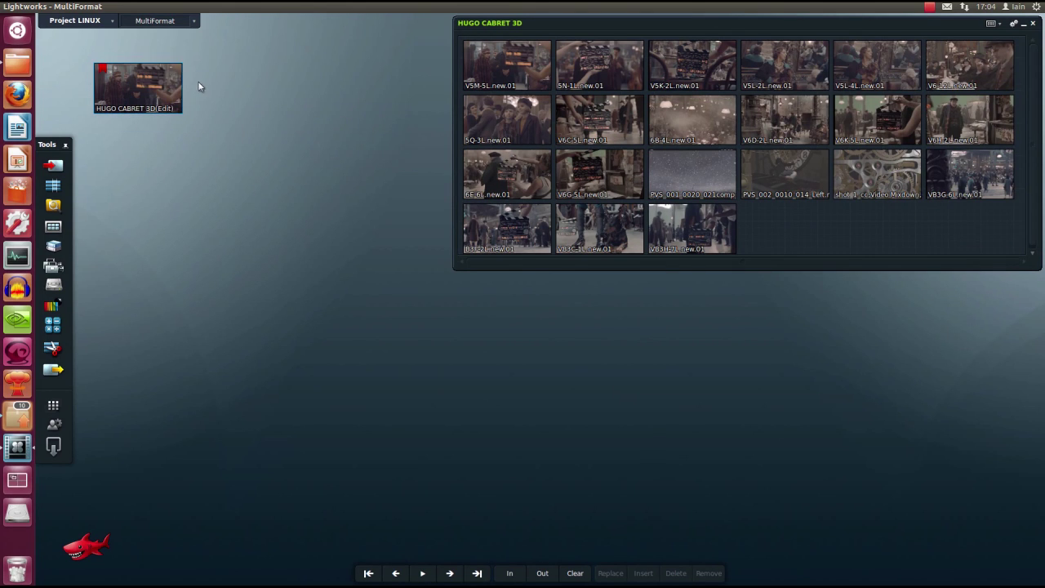
click(176, 82)
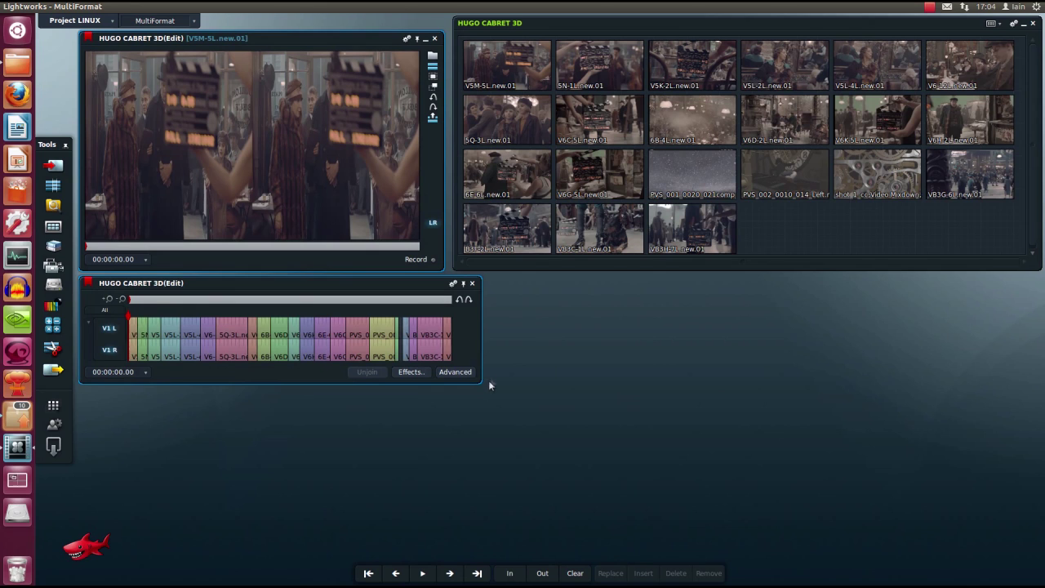
Enlarge the edit's timeline and play the stereo edit from the V5L-2L/V5L-4L cut.
drag(480, 378, 967, 448)
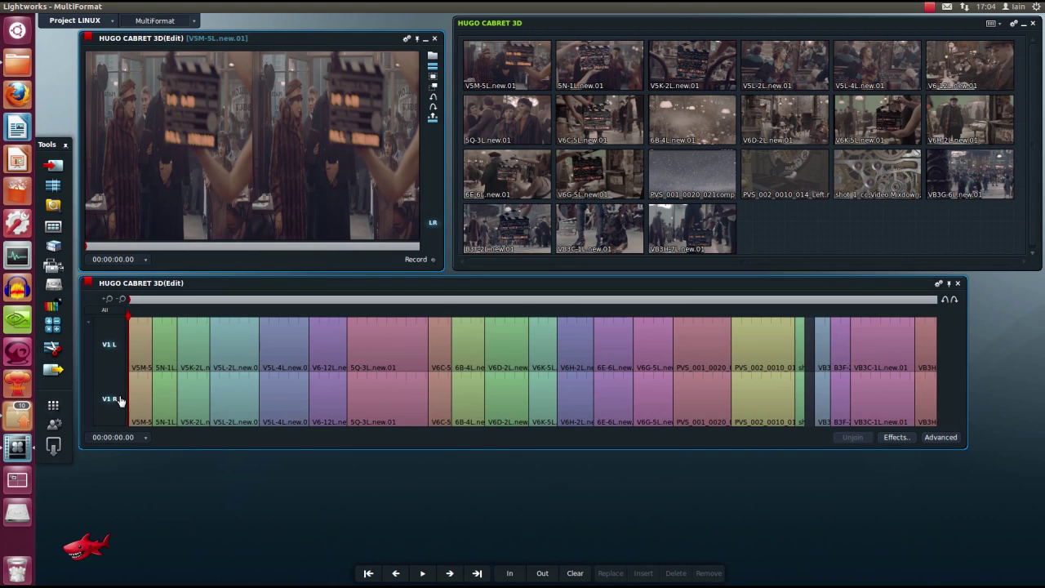
click(255, 331)
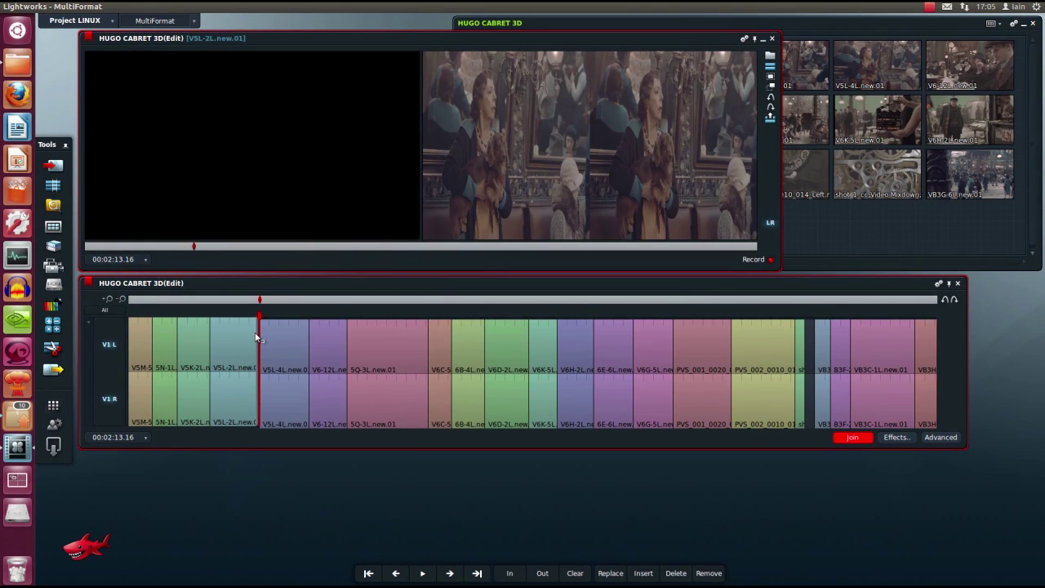
key(space)
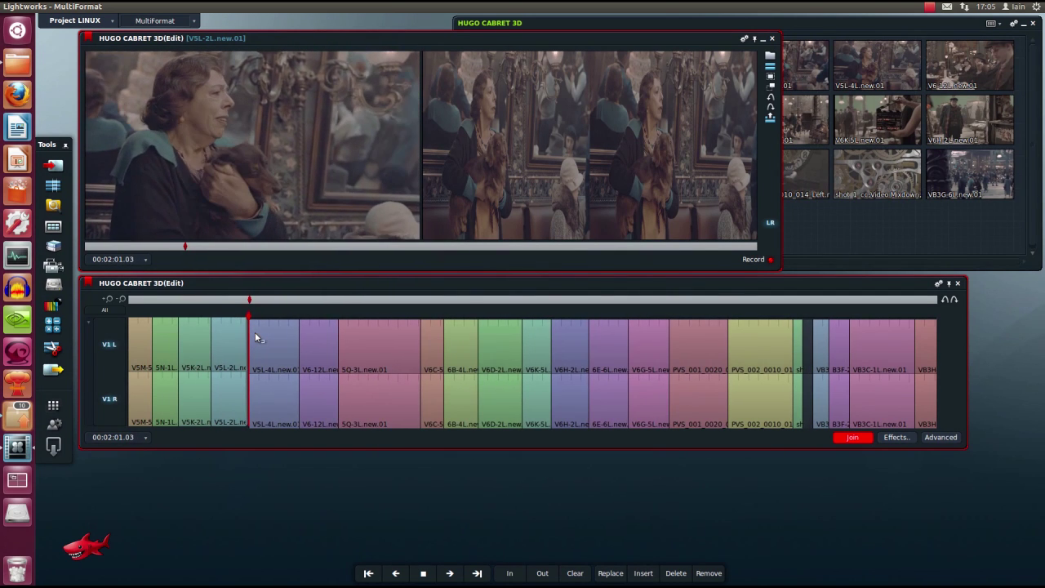
key(space)
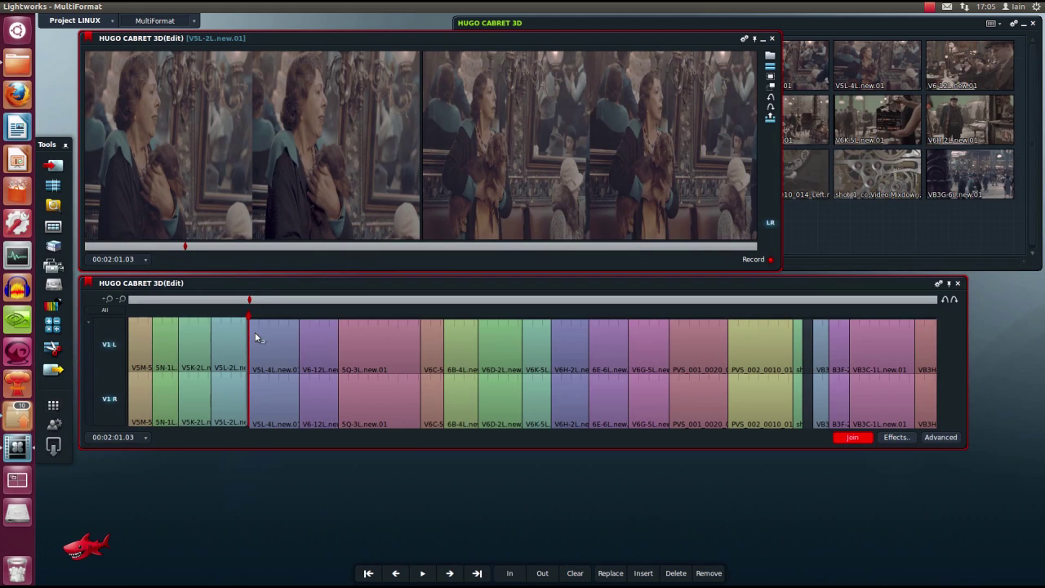
Keep Stereoscopic 3D output monitors at Side by side, then play full screen from 00:04:53.10.
click(74, 20)
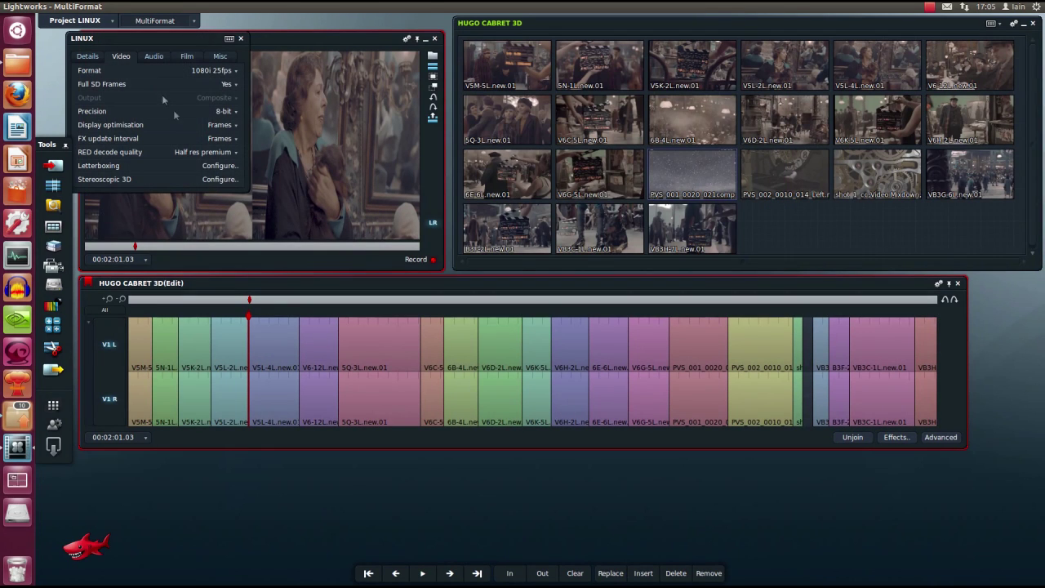
click(215, 181)
drag(215, 206, 538, 294)
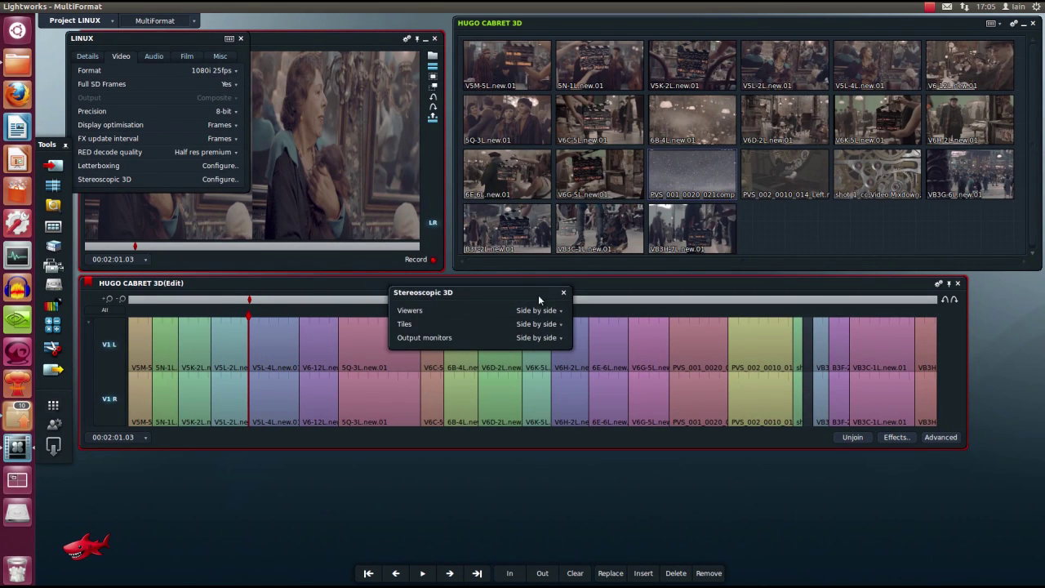
click(532, 345)
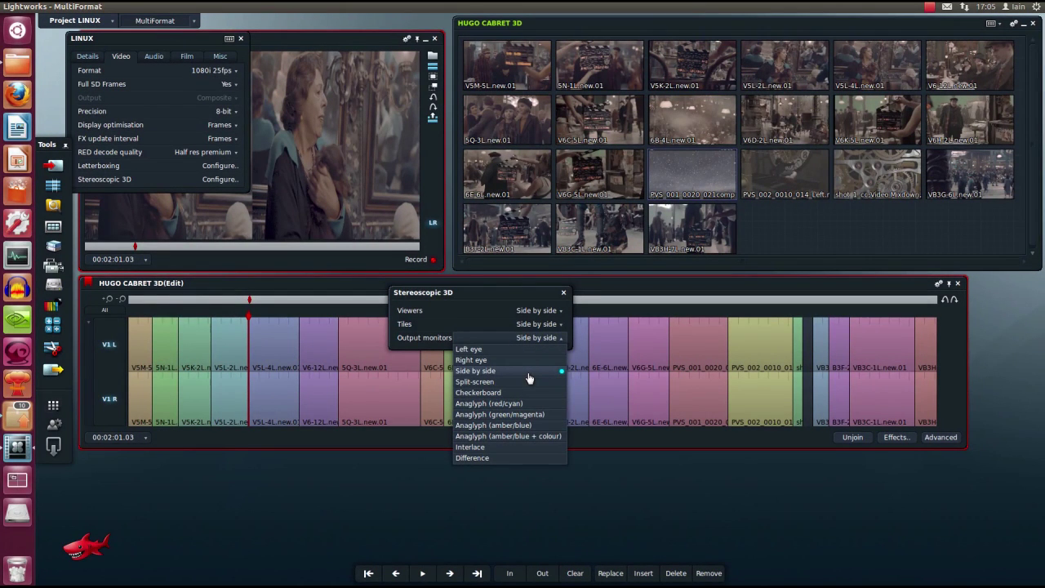
click(529, 378)
click(422, 312)
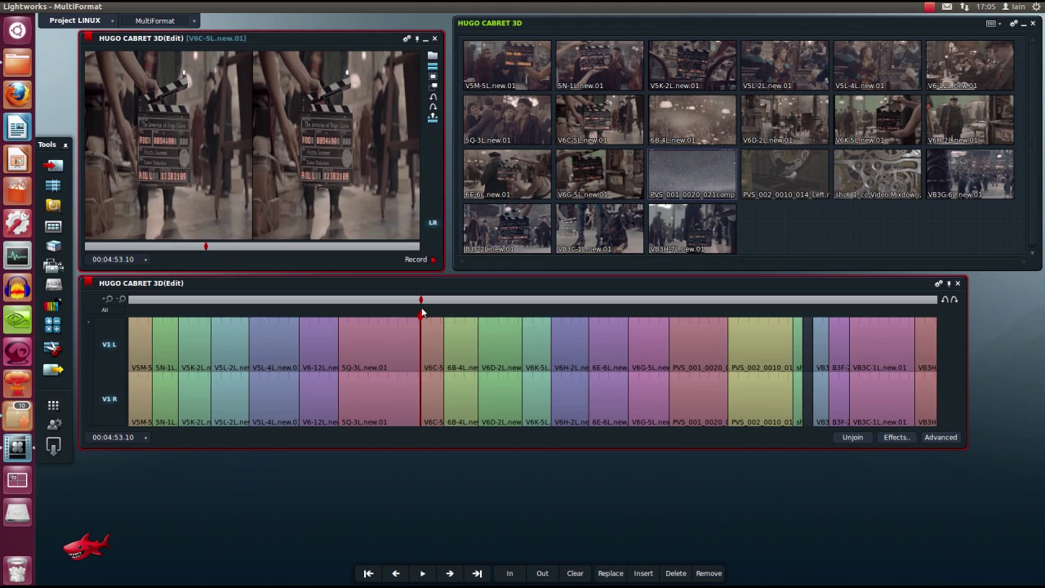
key(space)
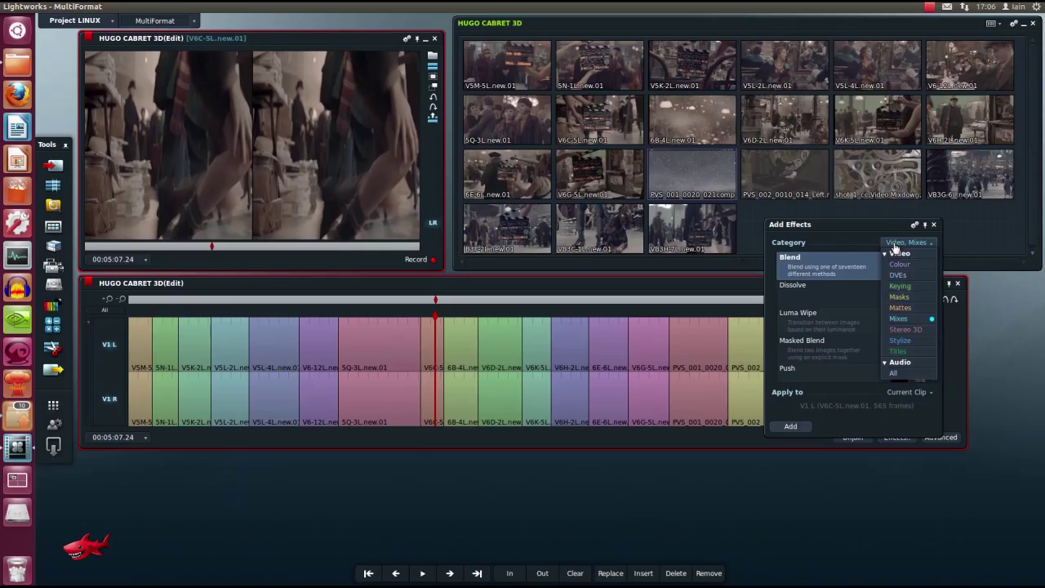
Apply Stereoscopic Adjustments to the V6H-2L clip and adjust the eyes' convergence at 00:07:04.07.
click(901, 329)
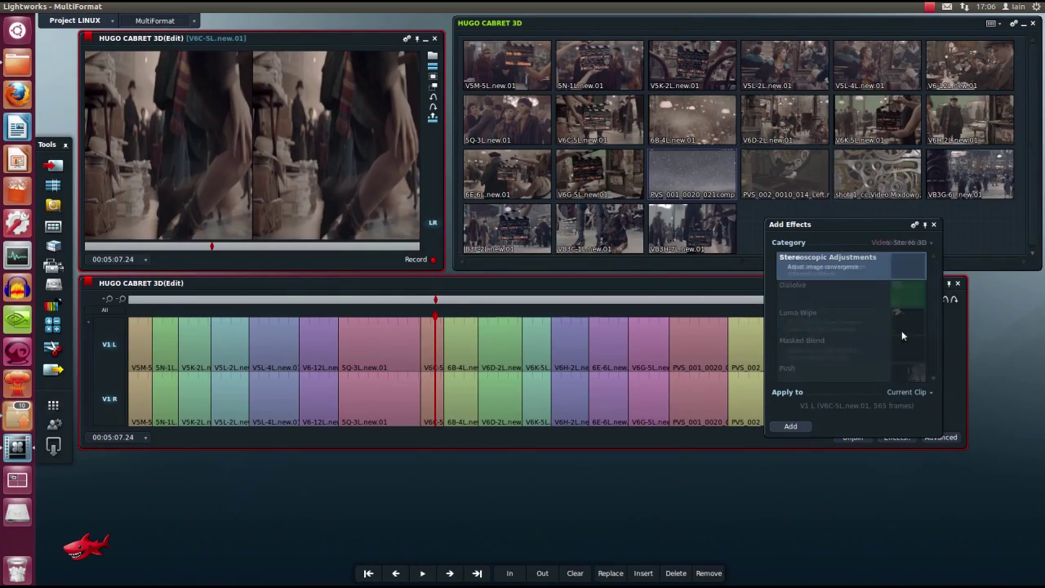
drag(904, 268, 564, 338)
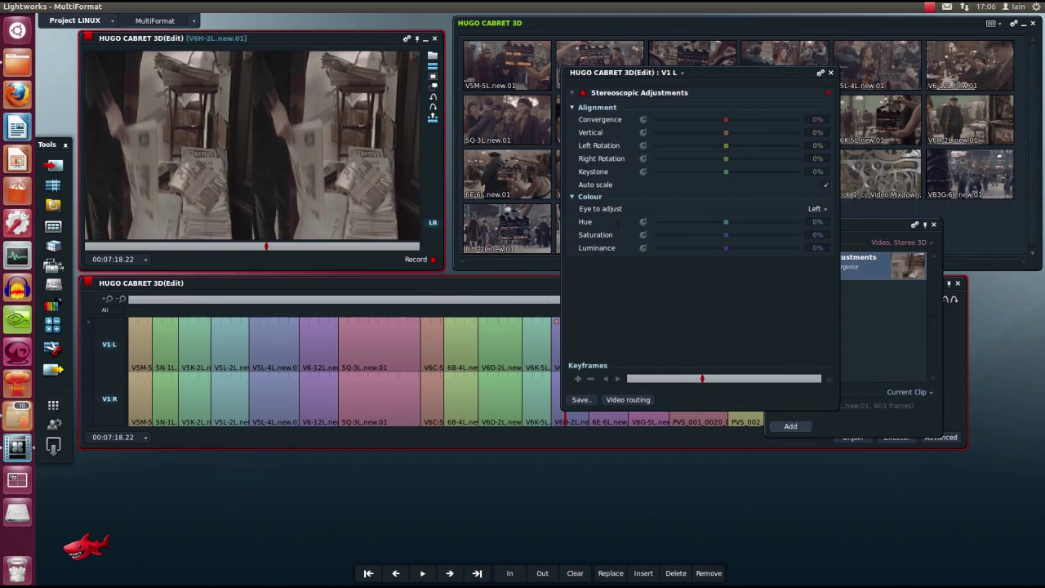
click(554, 302)
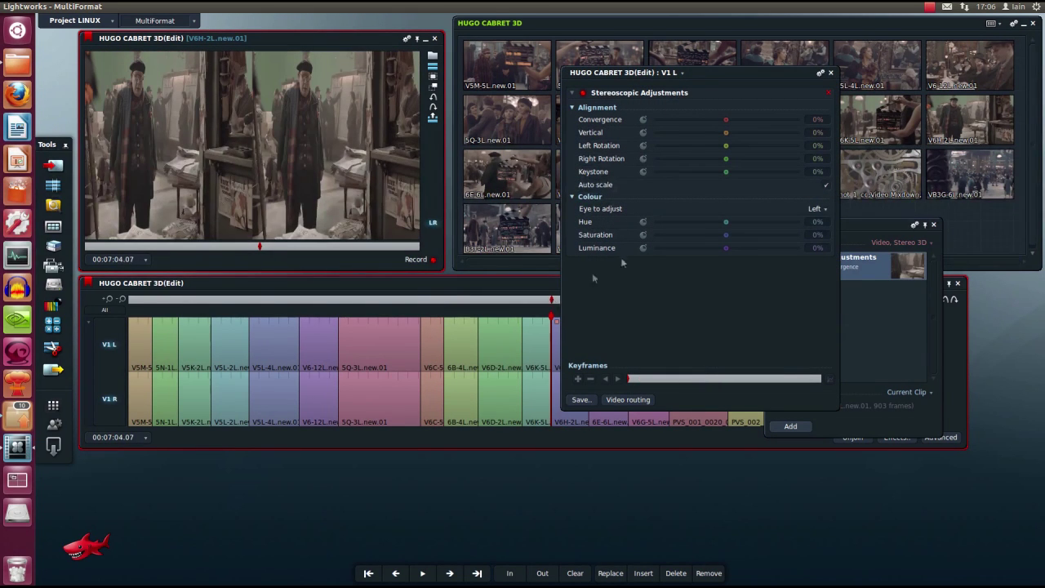
drag(727, 121, 734, 160)
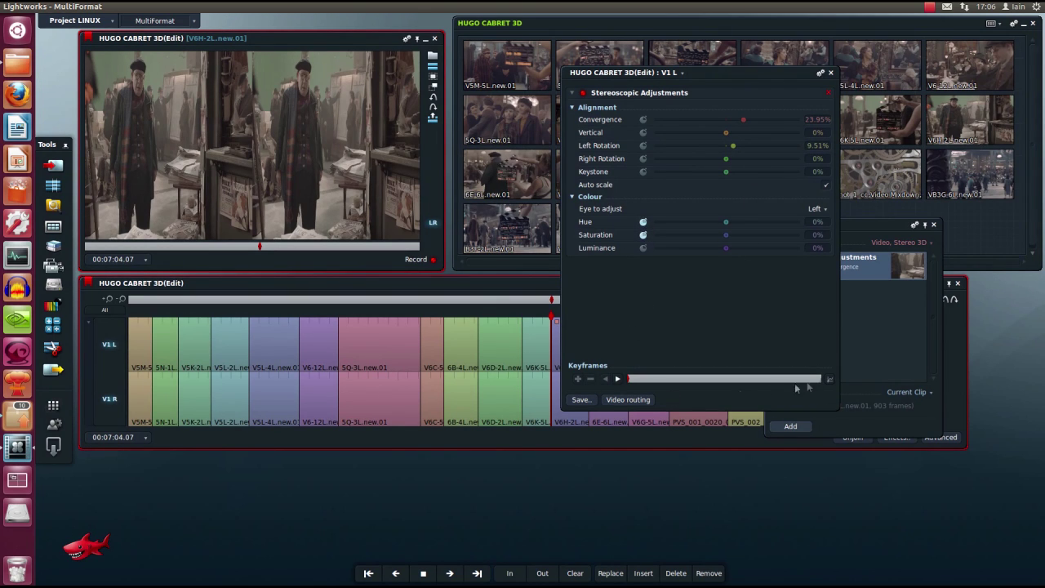
Check the Hue keyframe graph, then close the Keyframes, Stereoscopic Adjustments and Add Effects panels.
click(829, 380)
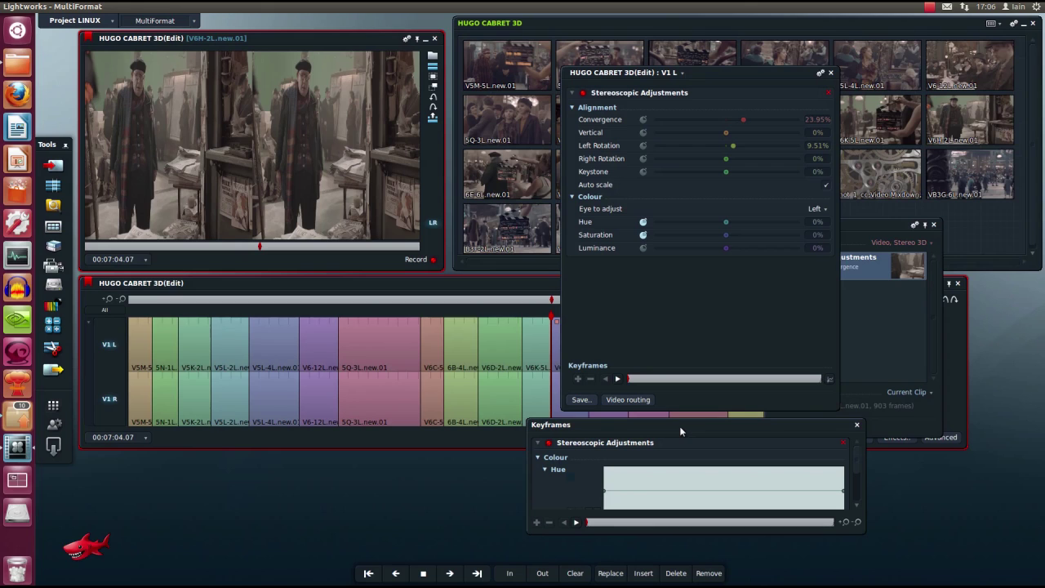
click(857, 424)
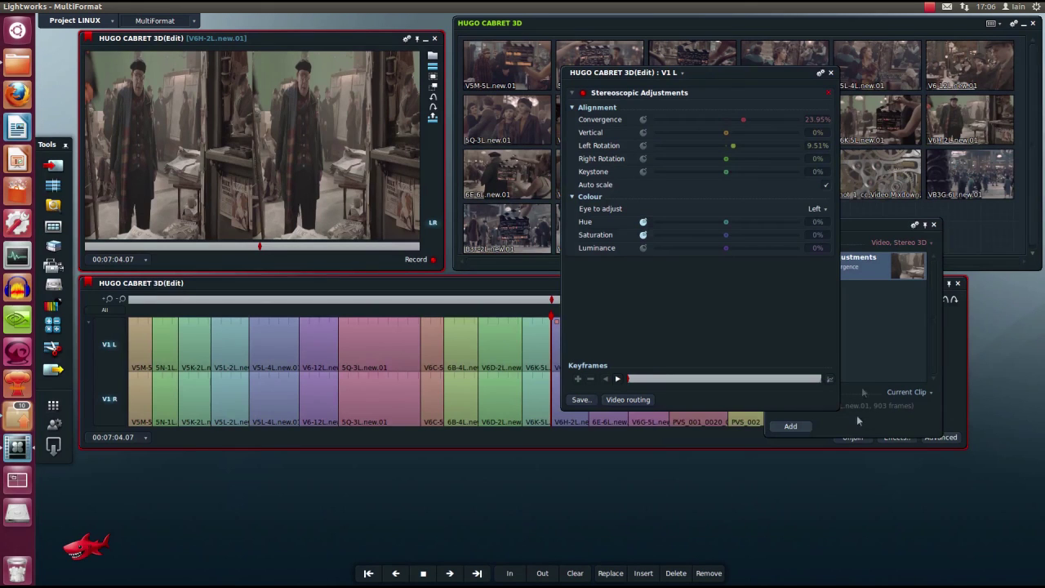
click(830, 73)
click(933, 224)
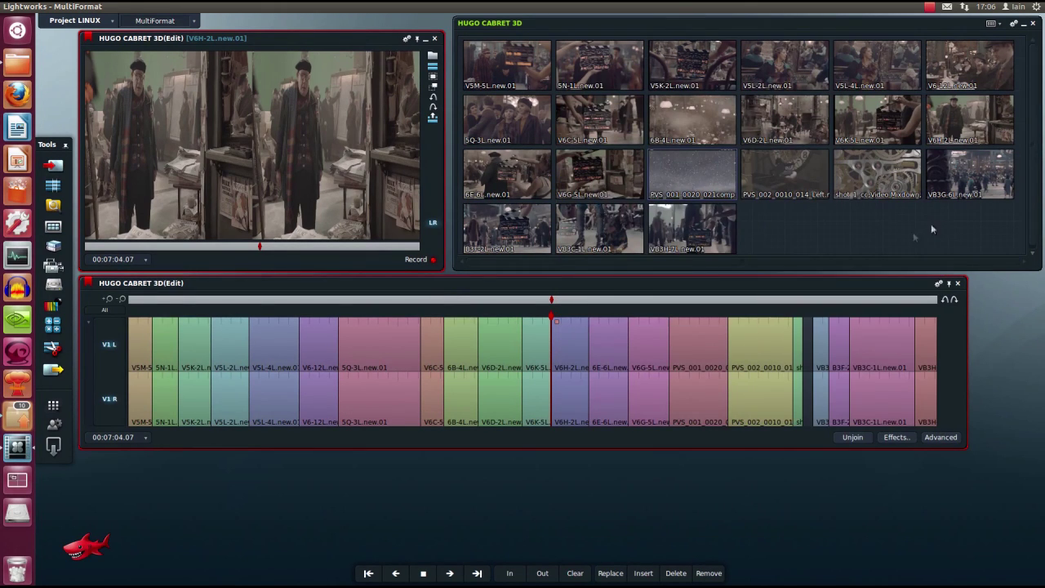
click(56, 372)
Review the Export panel's stereoscopic 3D output modes, then switch to the AUDIO layout.
drag(173, 208, 451, 195)
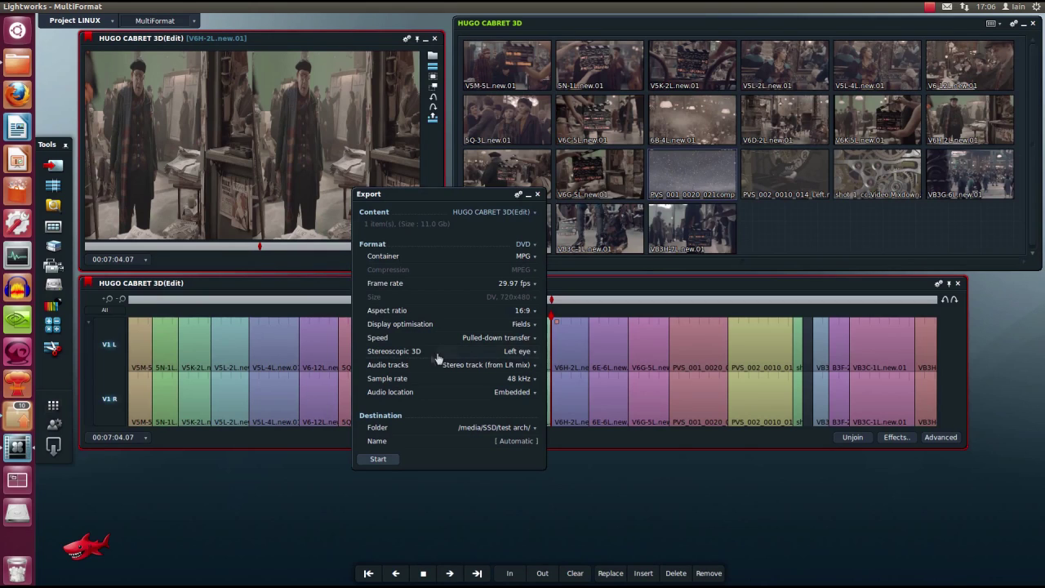
click(502, 351)
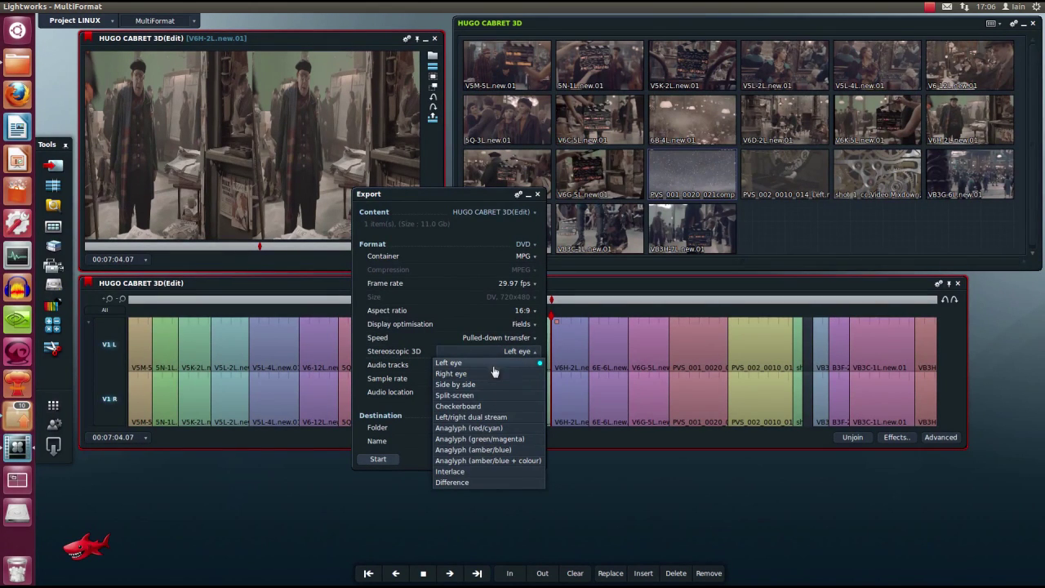
click(487, 196)
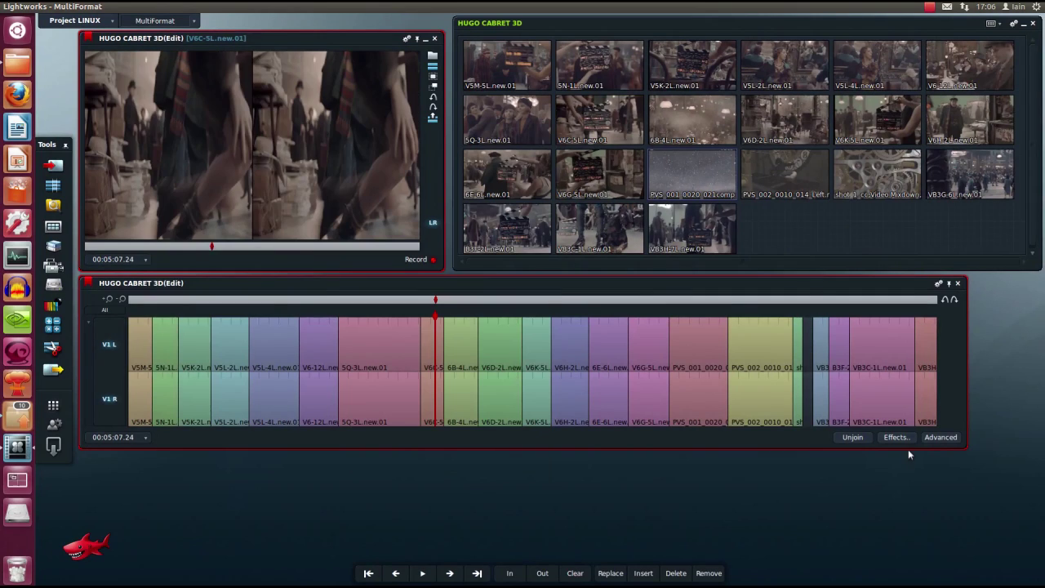
click(112, 20)
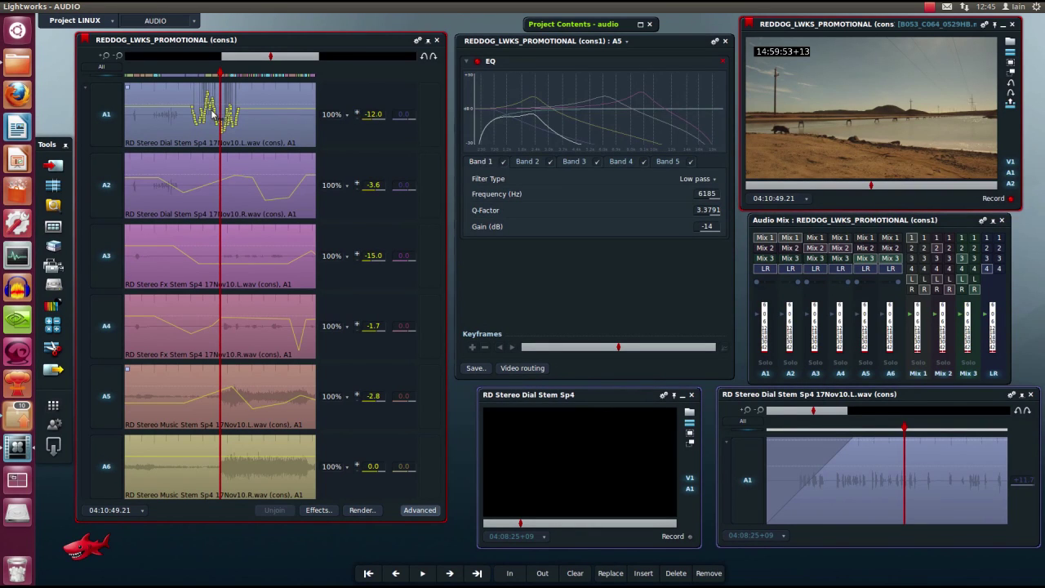
Pull A2's level curve down to -3.9 and bring track A3 to -13.3.
scroll(214, 112, down, 3)
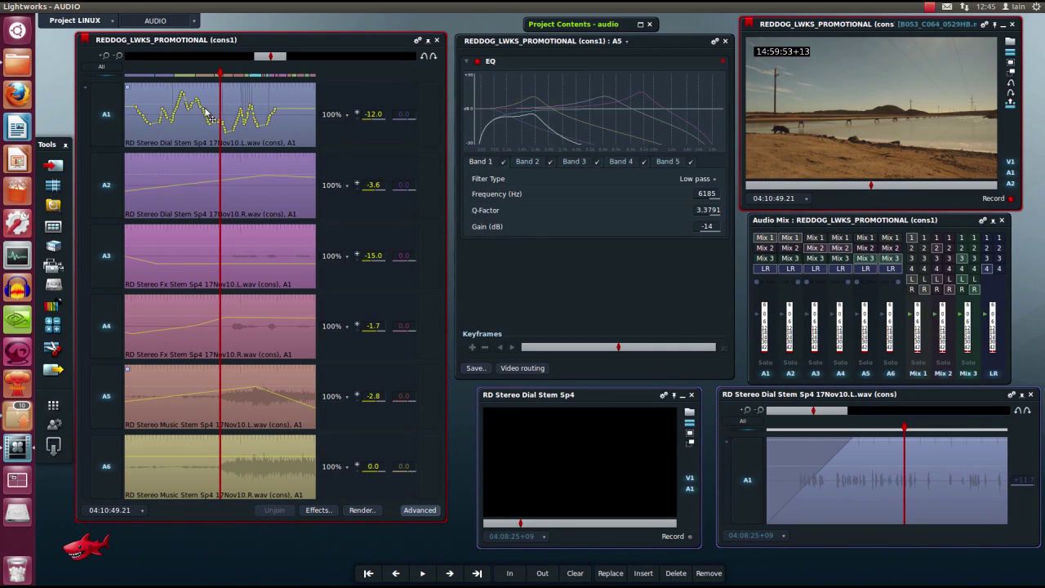
drag(261, 173, 261, 177)
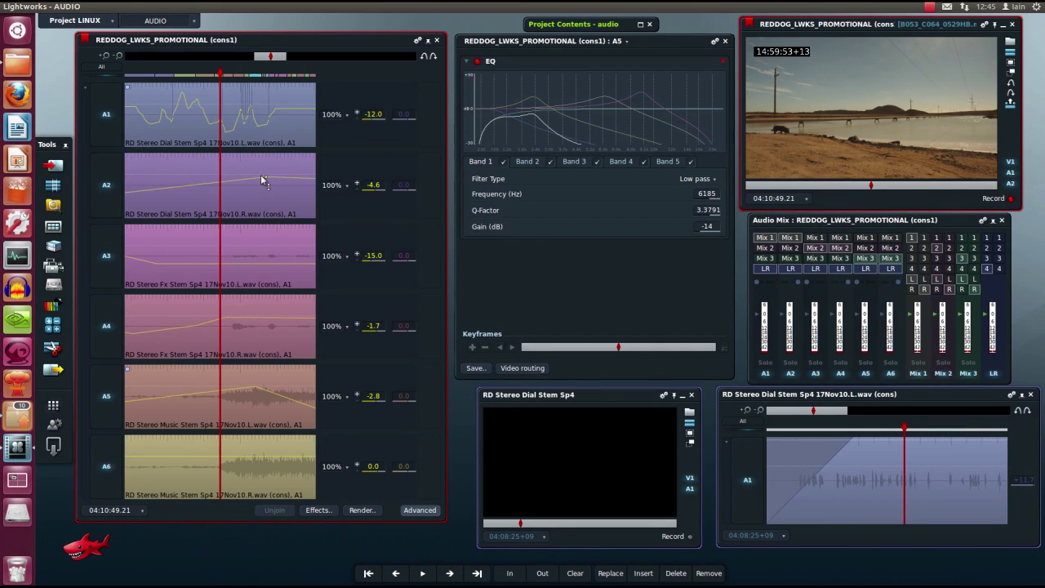
click(346, 256)
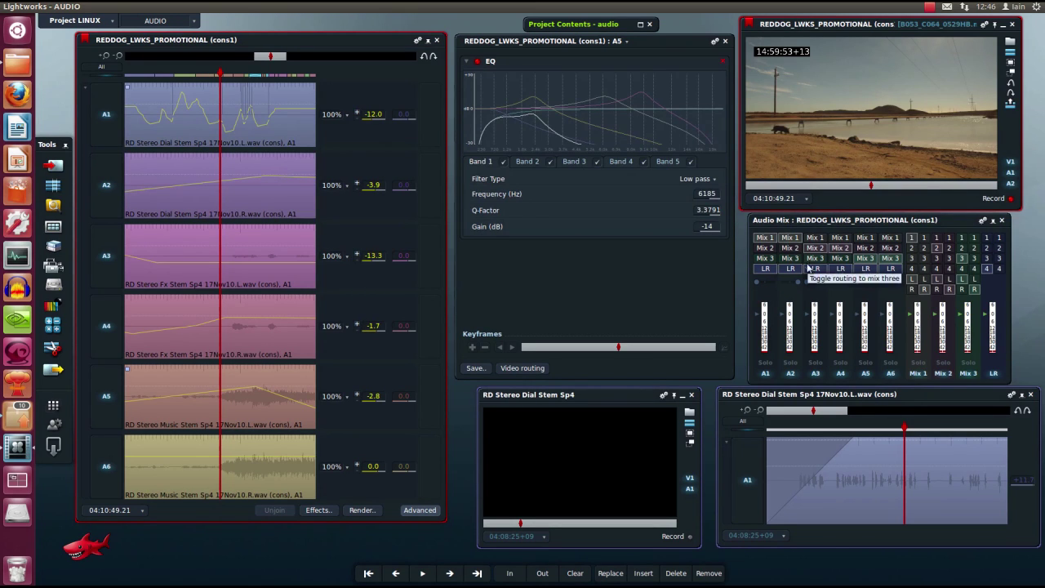
Solo tracks A1, A3 and A4 in the Audio Mix panel.
click(765, 363)
click(814, 362)
click(840, 363)
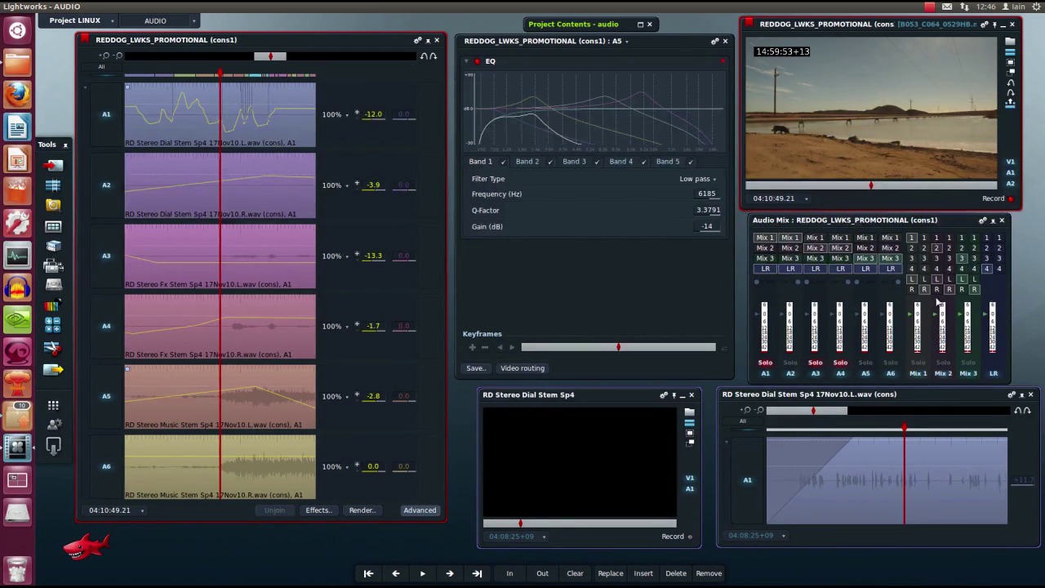
Browse all Audio effects in the Add Effects dialog, then check the EQ filter types.
click(318, 509)
click(630, 274)
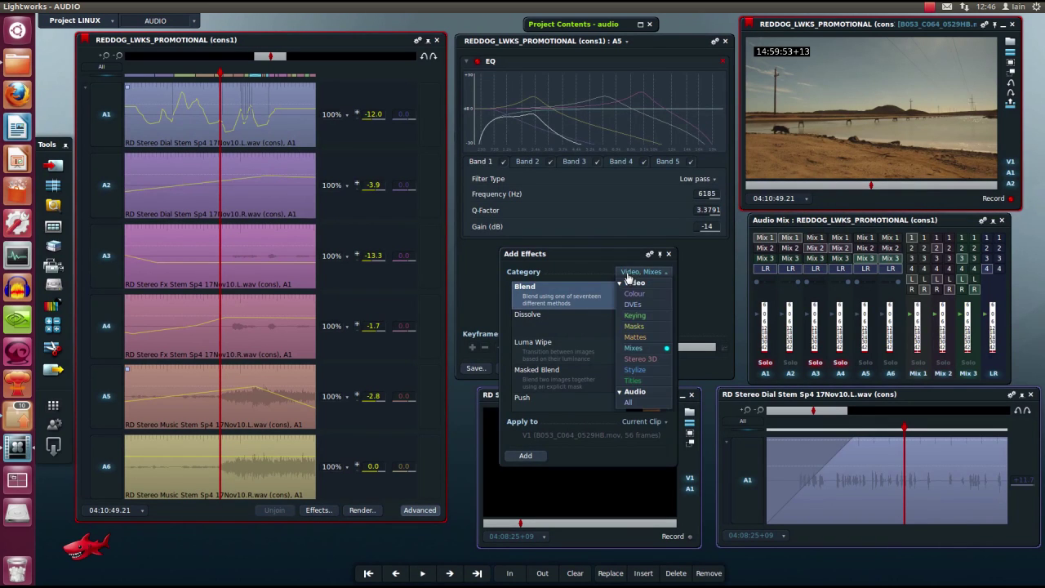
click(642, 403)
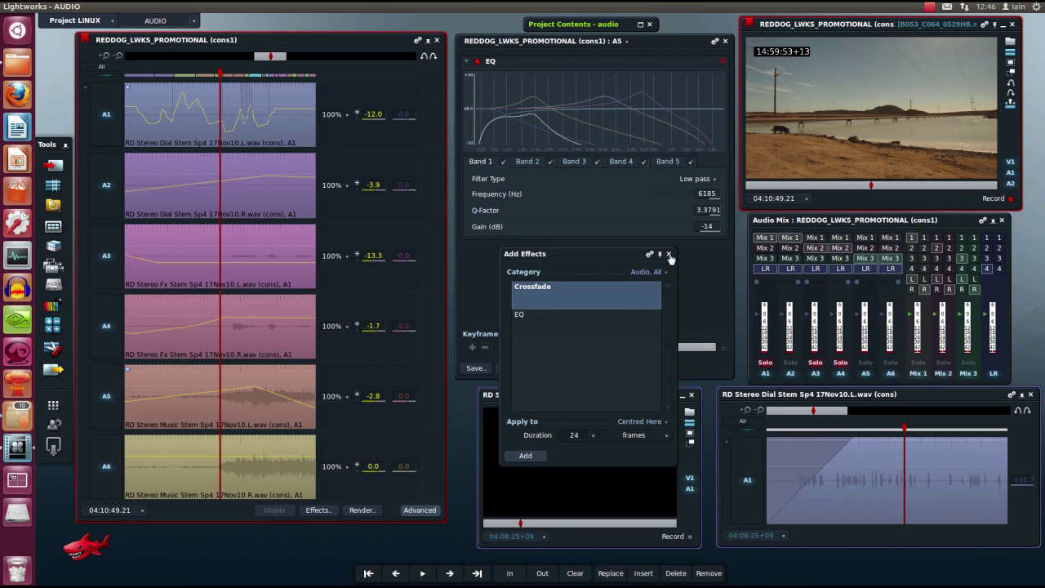
click(670, 256)
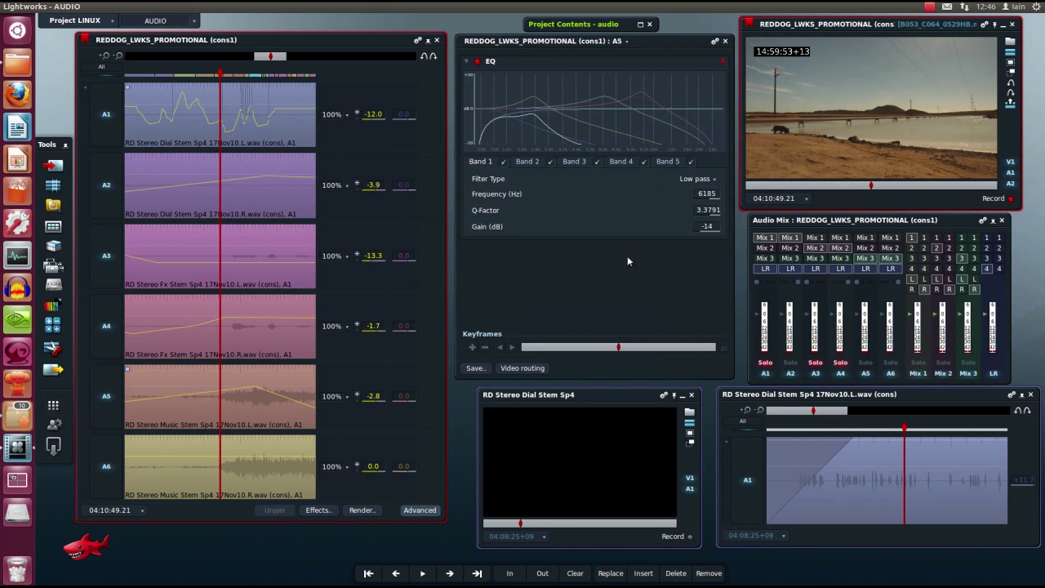
click(692, 178)
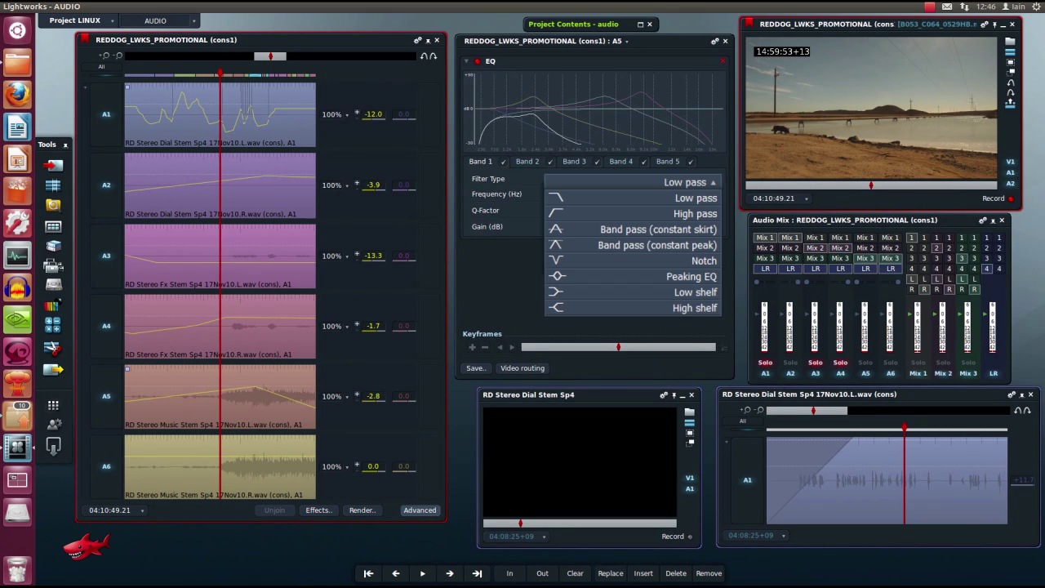
Scrub the source clip to 04:08:42+18, then jump the record back to 04:06:55.09.
click(756, 482)
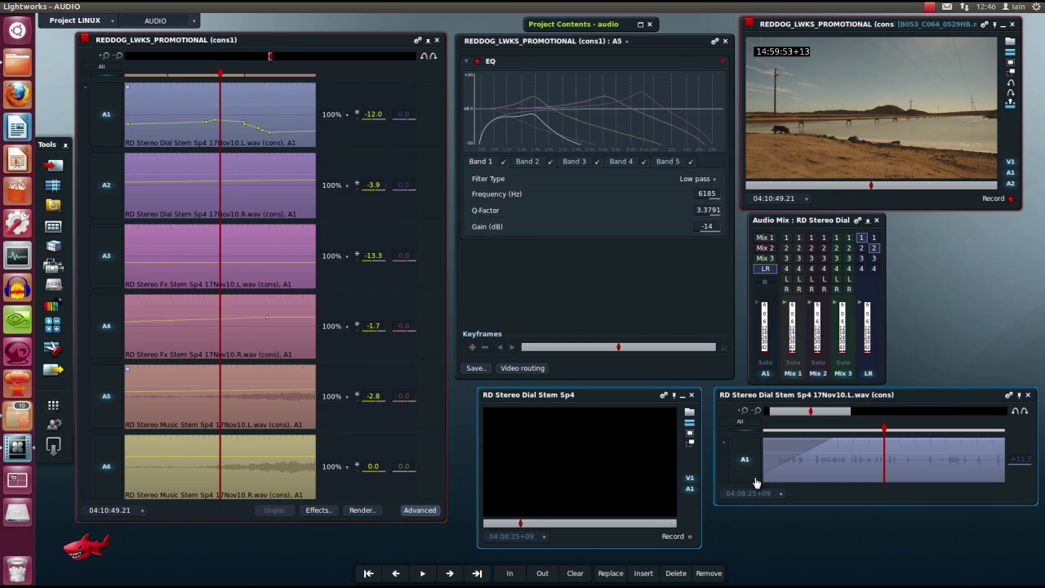
drag(756, 483, 756, 552)
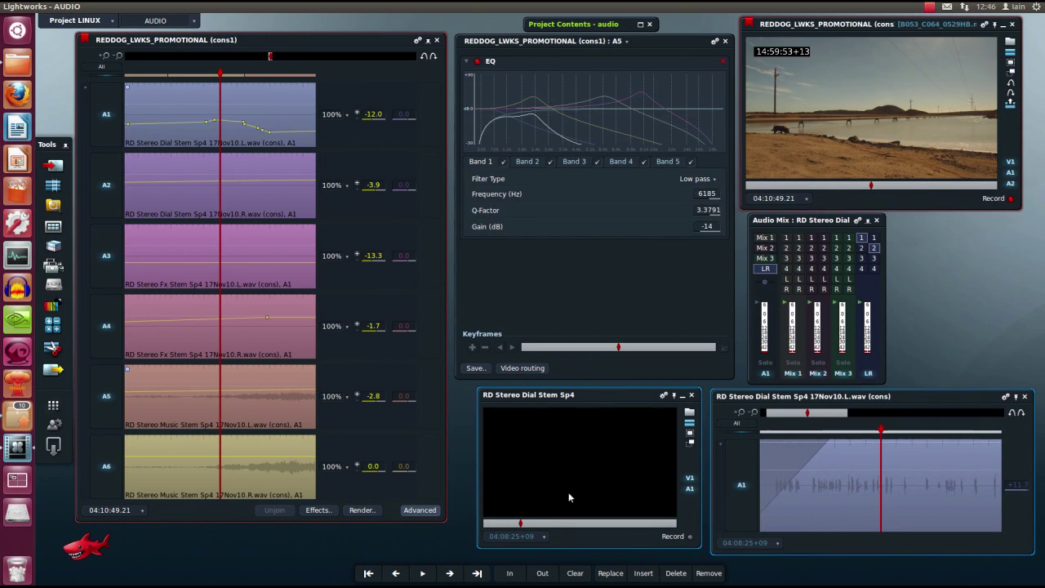
mouse_move(522, 523)
mouse_down()
mouse_move(544, 524)
mouse_move(526, 525)
mouse_up()
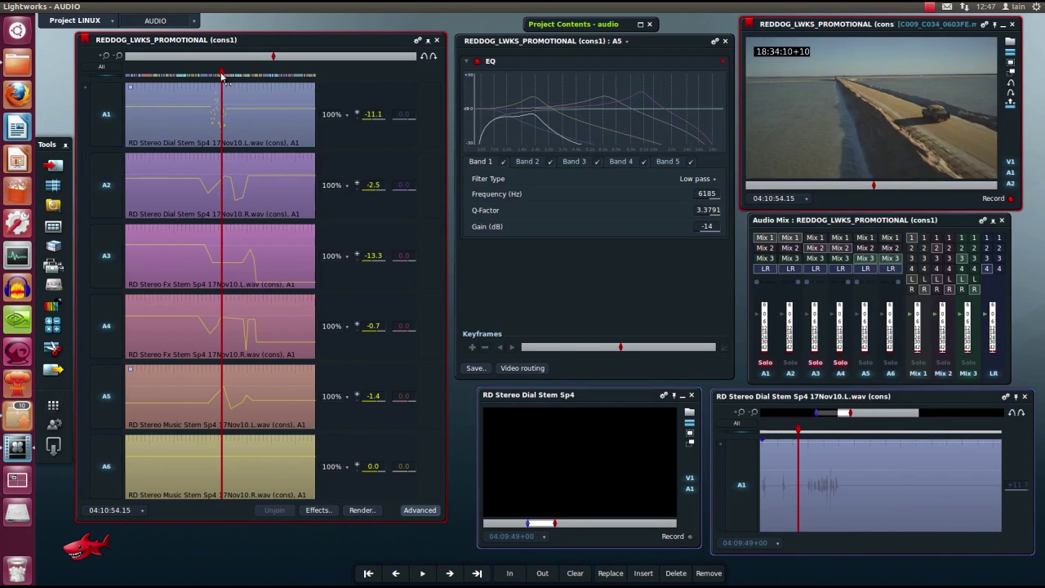
key(Home)
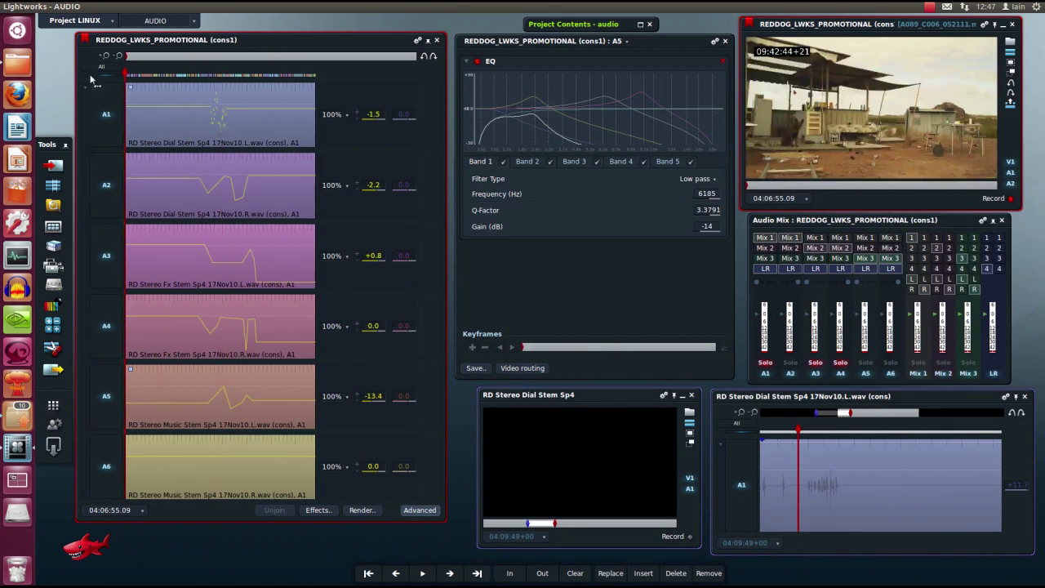
Zoom into the audio tracks, draw a roughly 180-frame fade-in on A2, and switch to EXPORT.
click(104, 56)
click(104, 57)
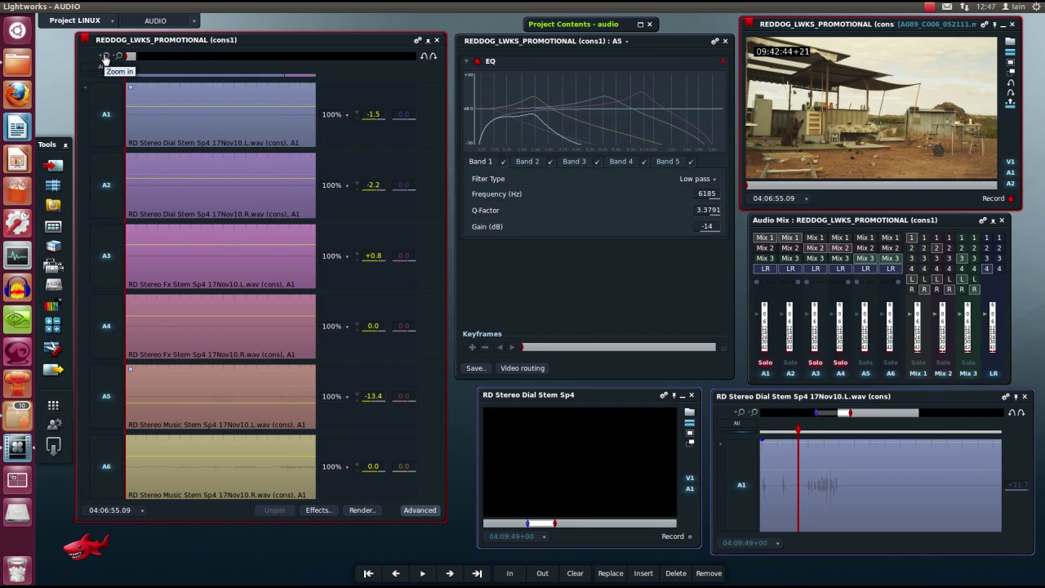
drag(131, 160, 213, 163)
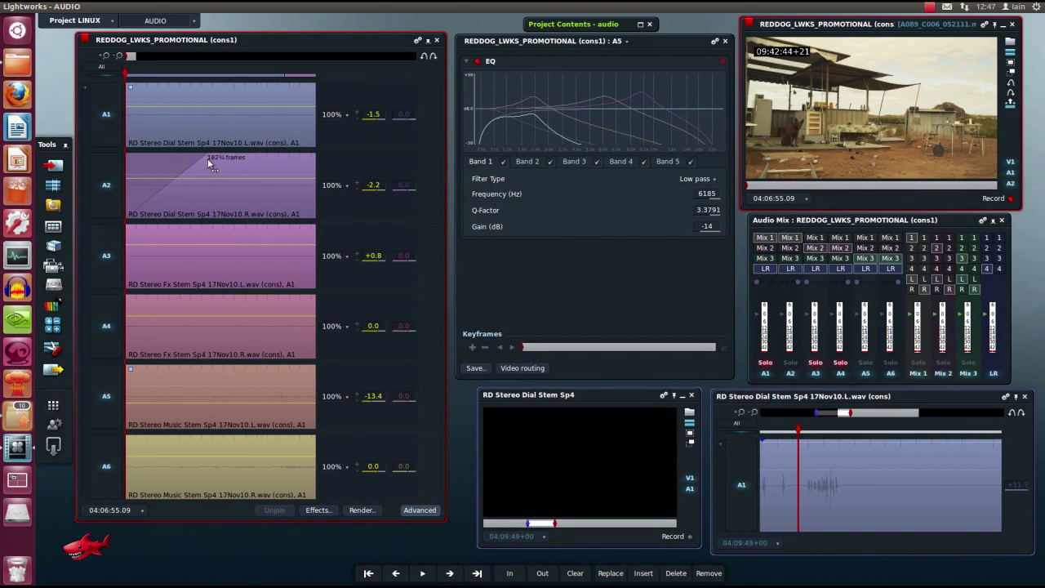
drag(208, 166, 210, 165)
click(194, 19)
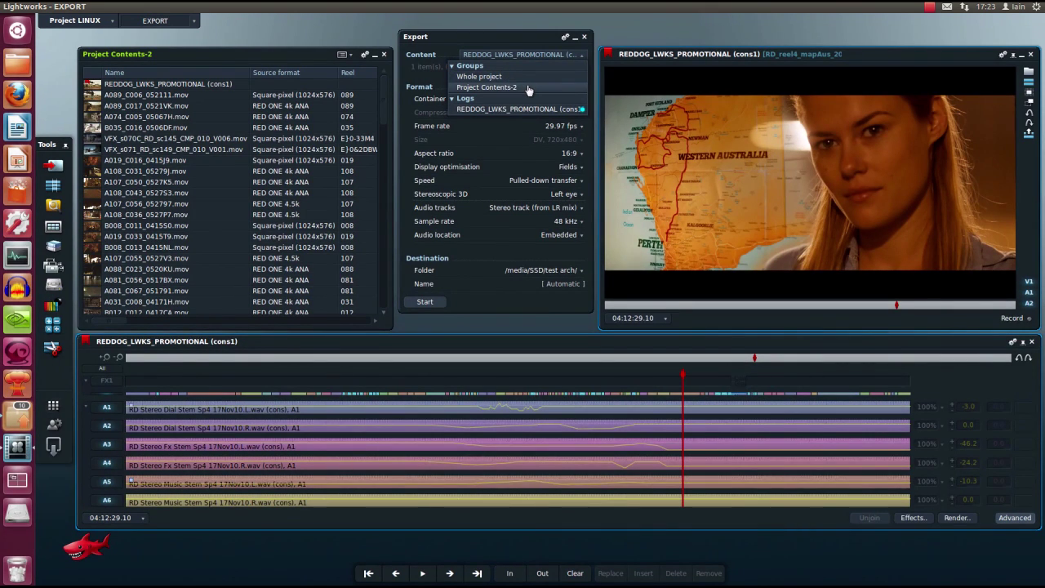
Try Lightworks archive, then AAF export, leaving the AAF target system unchanged.
click(519, 39)
click(565, 87)
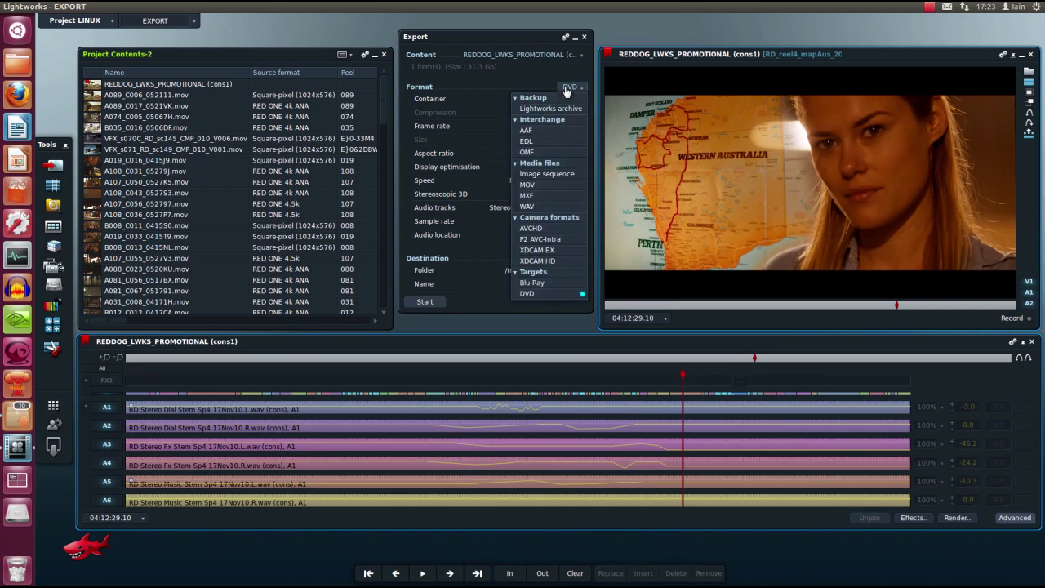
click(560, 110)
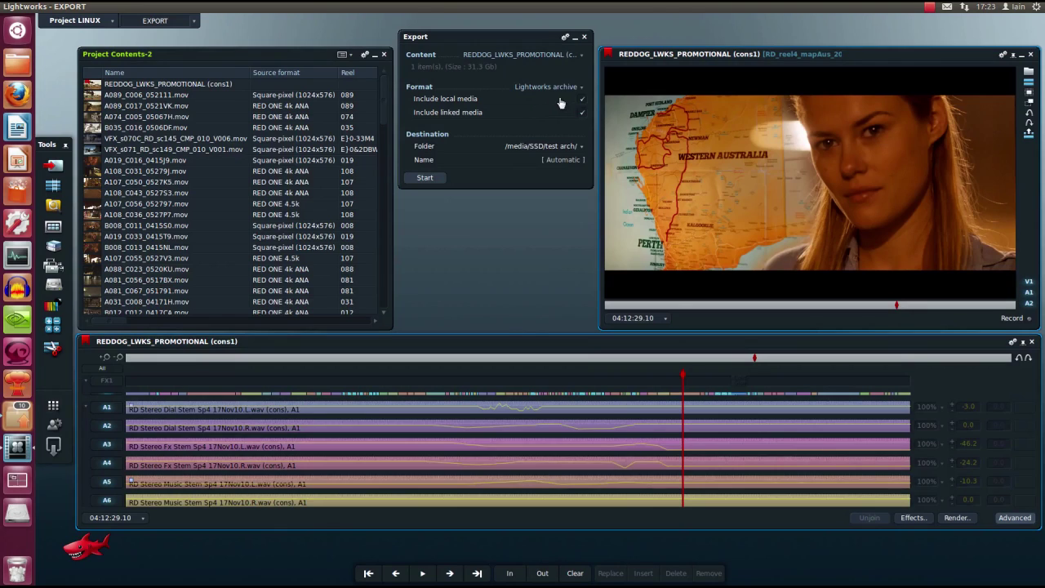
click(545, 86)
click(552, 127)
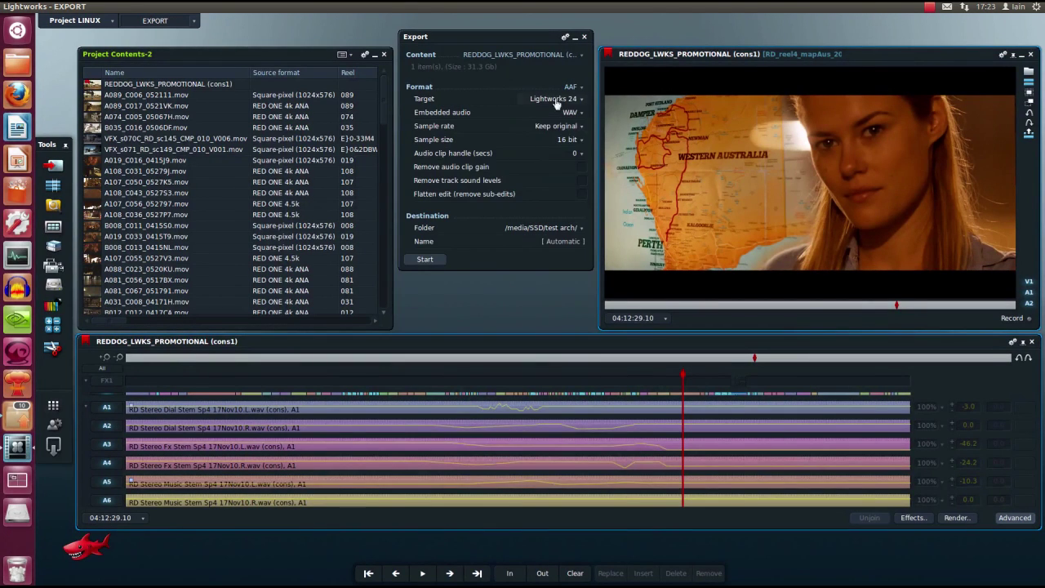
click(556, 98)
click(556, 99)
Switch the export format to EDL, checking its types, then to OMF.
click(570, 86)
click(568, 142)
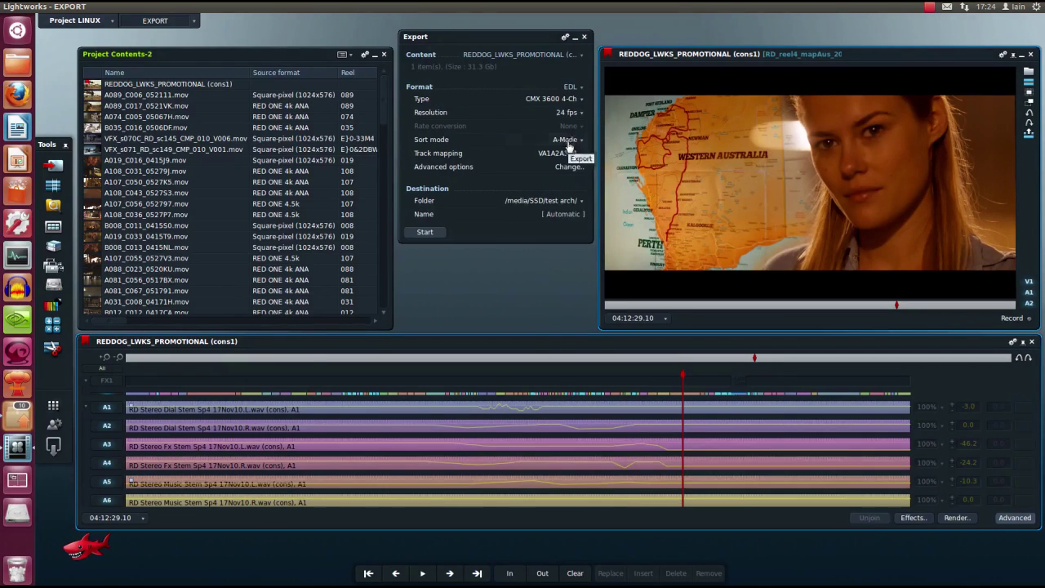
click(560, 99)
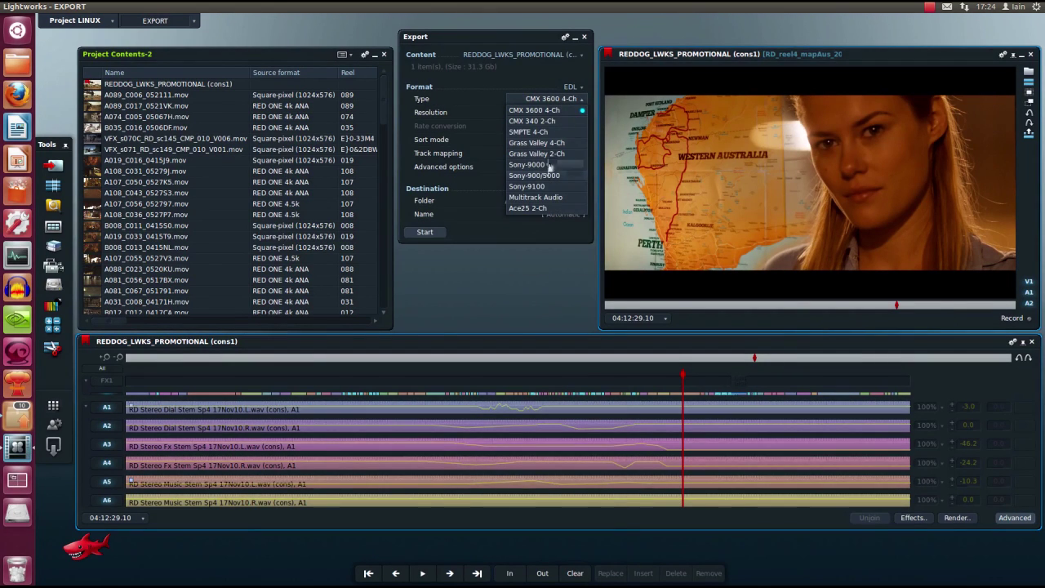
click(570, 86)
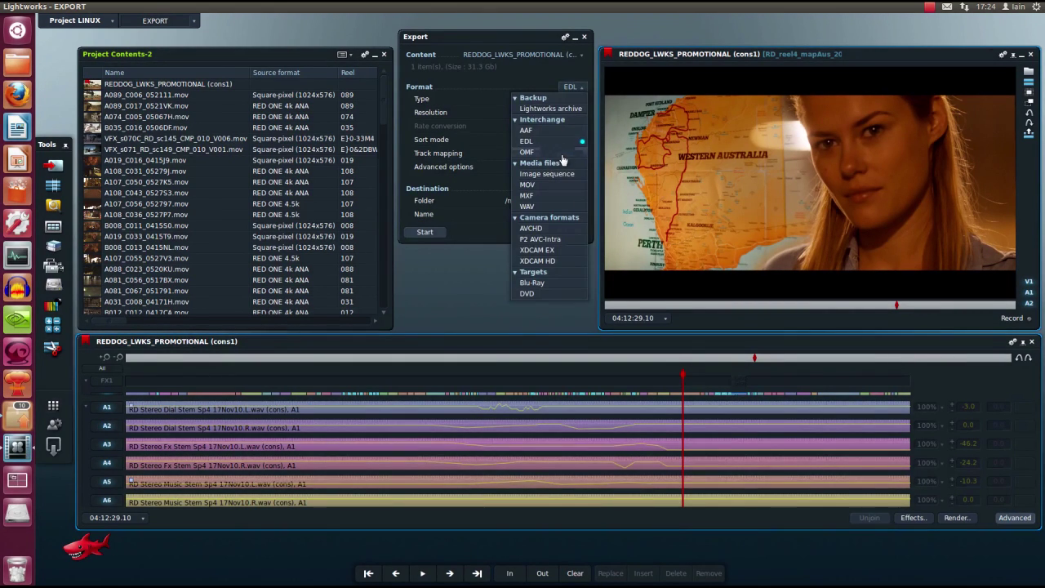
click(563, 154)
Choose Image sequence export, browse image types and frame sizes, keeping HD 1080.
click(570, 88)
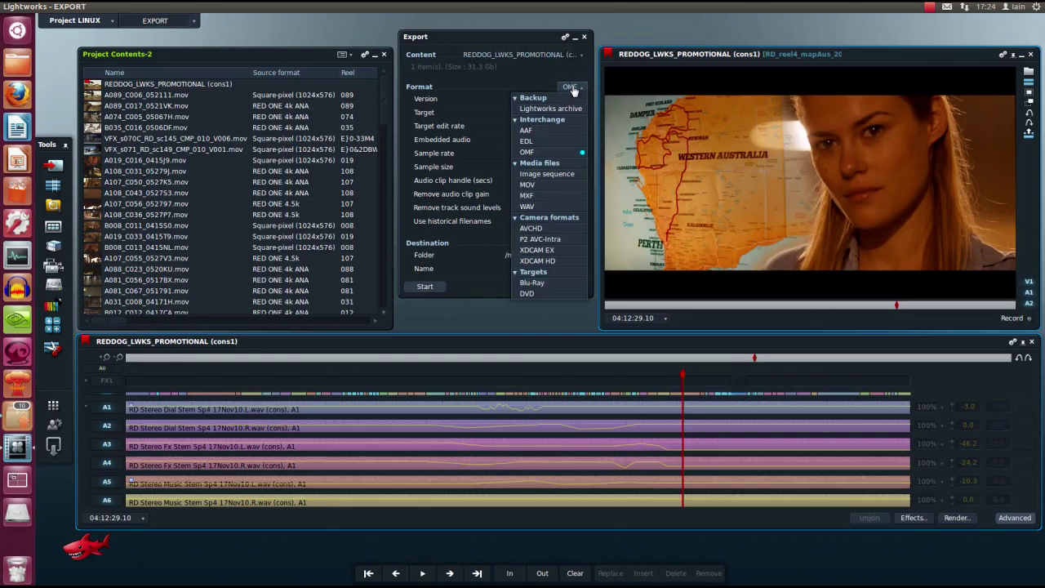
click(556, 175)
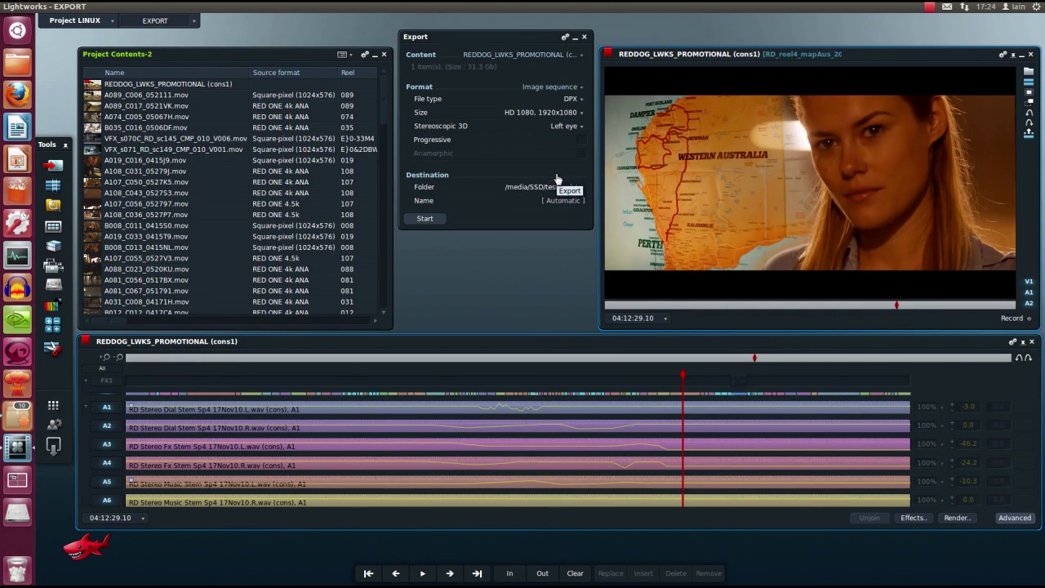
click(573, 100)
click(570, 114)
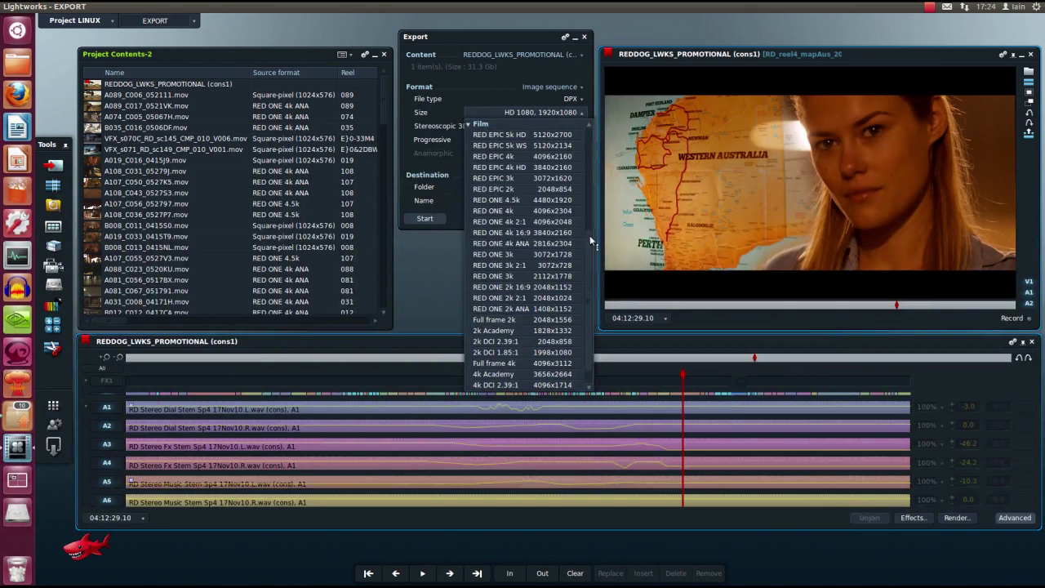
scroll(589, 235, up, 5)
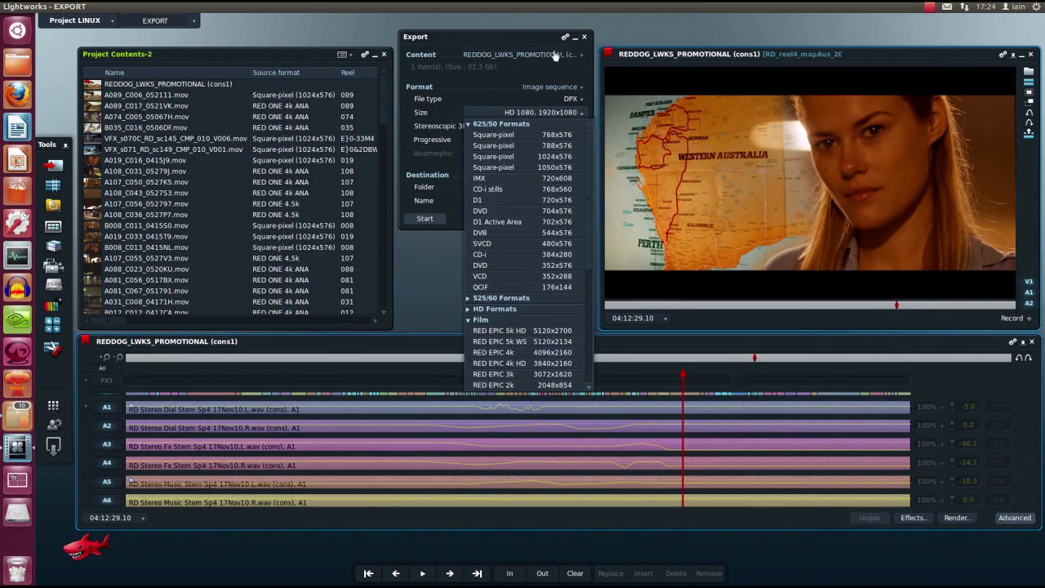
click(541, 36)
click(571, 88)
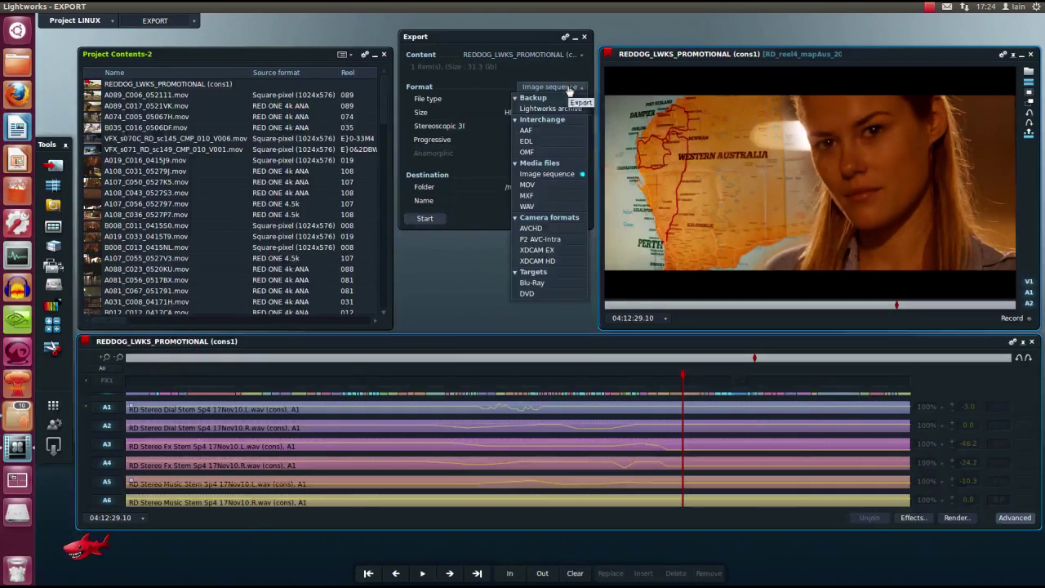
Try MOV with DV/DVCAM compression, then MXF keeping DVCPRO 100 compression.
click(555, 187)
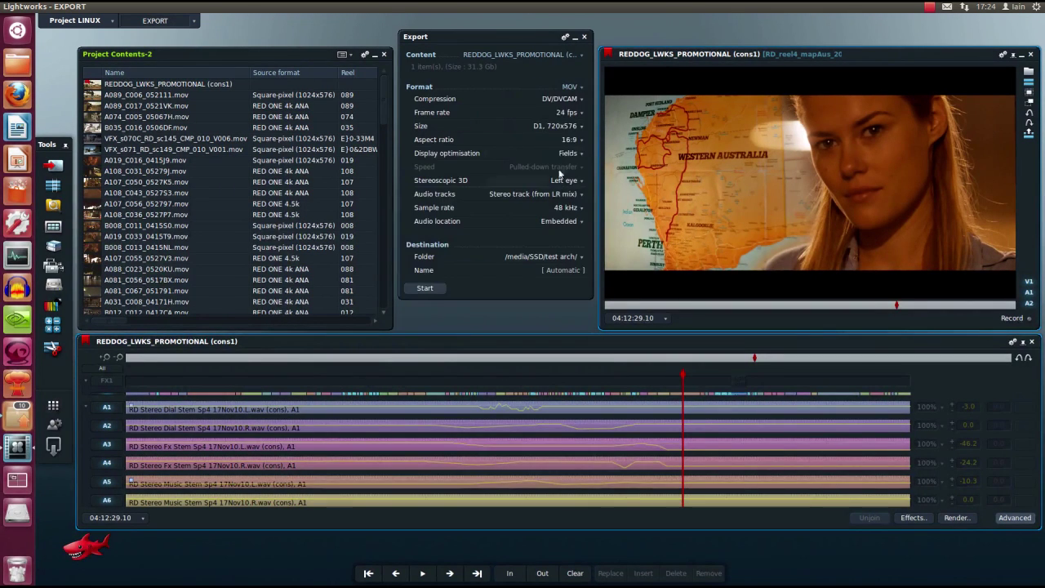
click(564, 100)
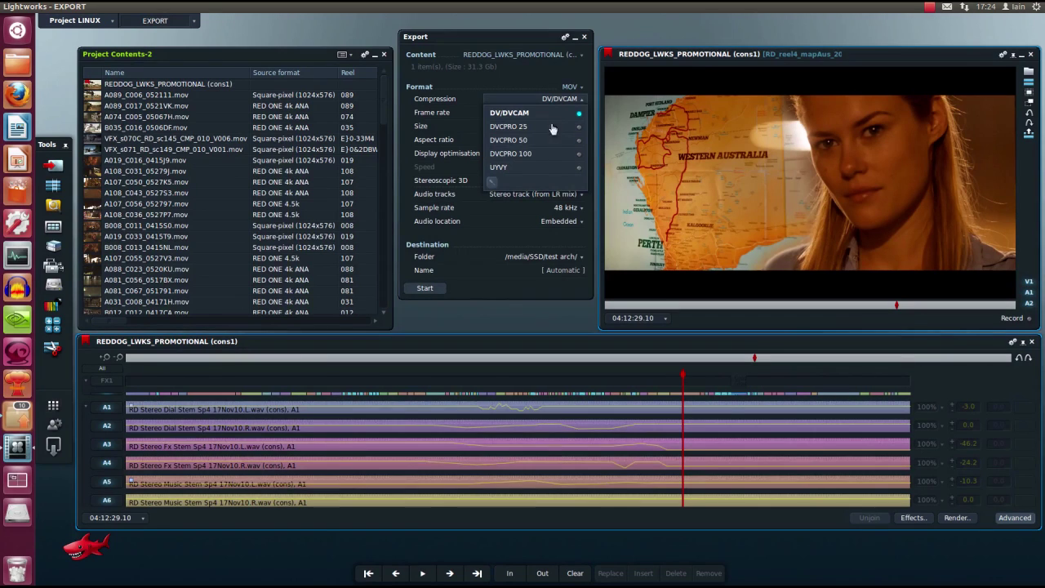
click(547, 70)
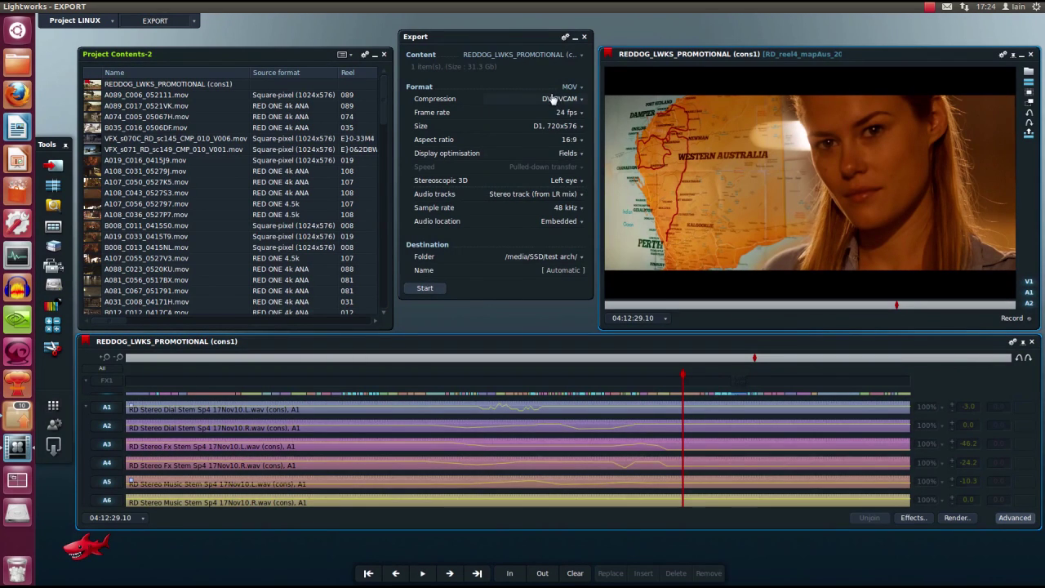
click(569, 88)
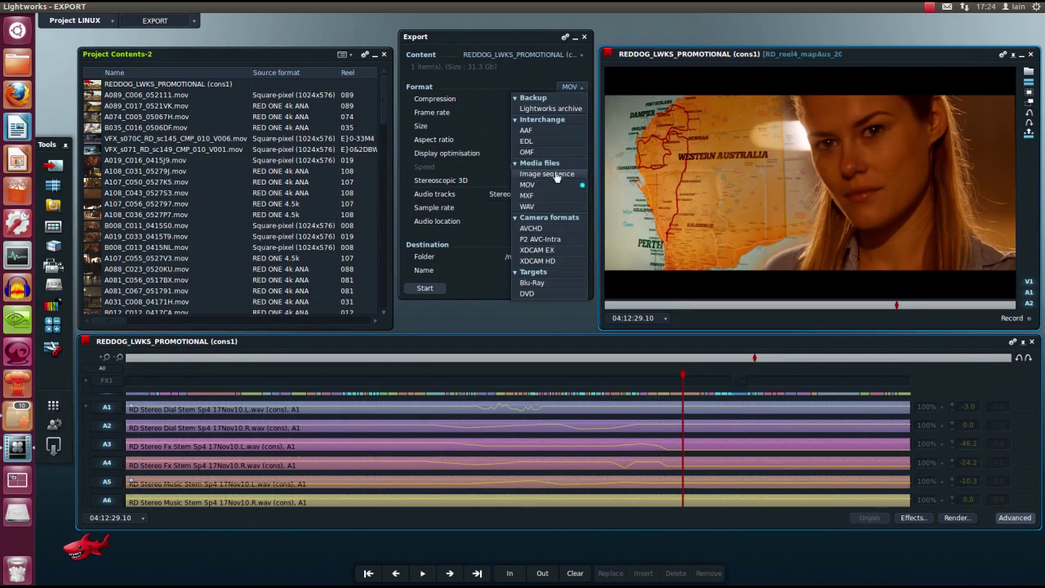
click(555, 198)
click(568, 101)
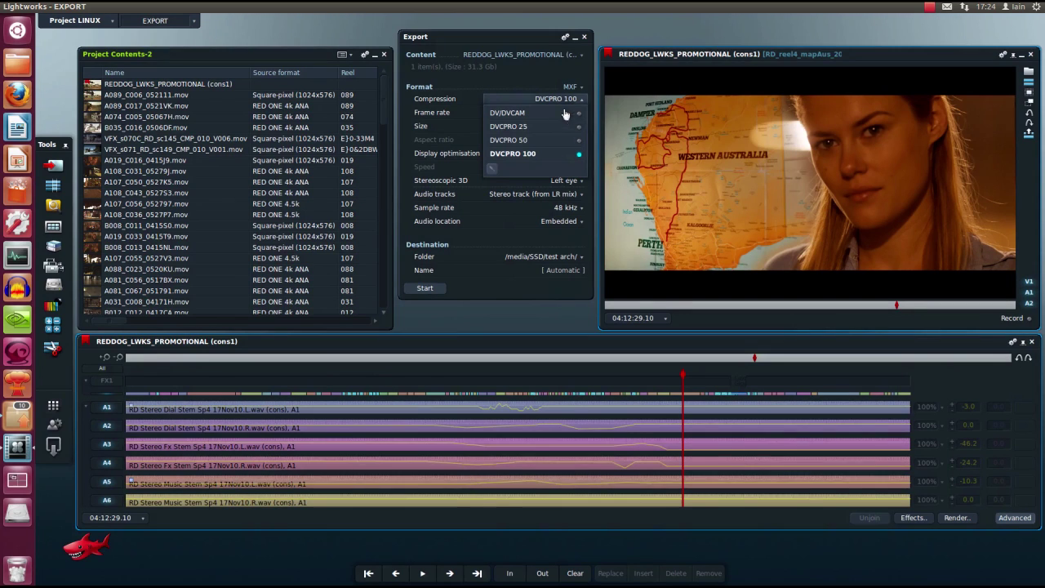
click(556, 81)
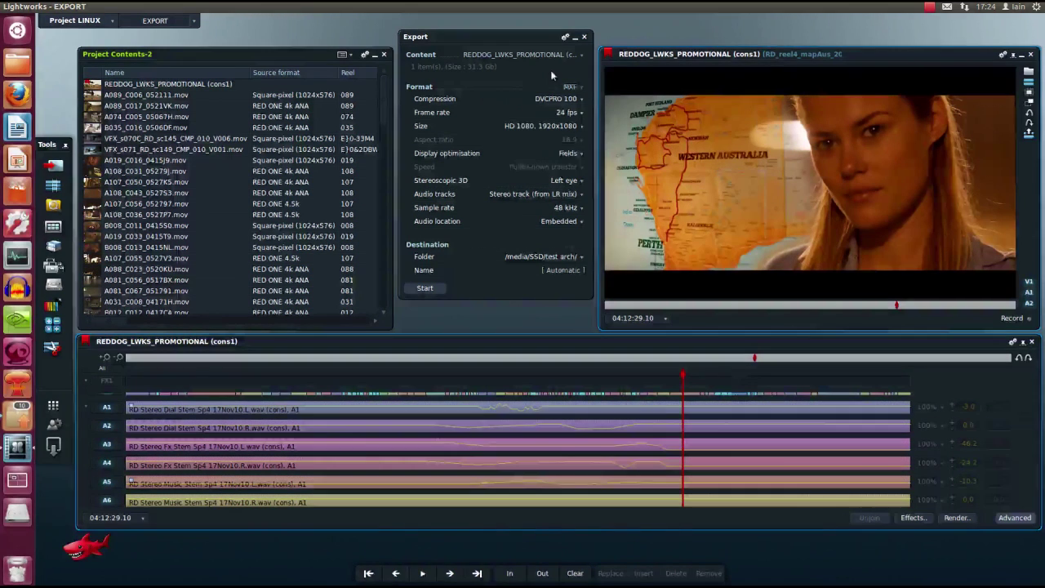
Switch the export to WAV, then AVCHD, keeping MTS as the container.
click(570, 86)
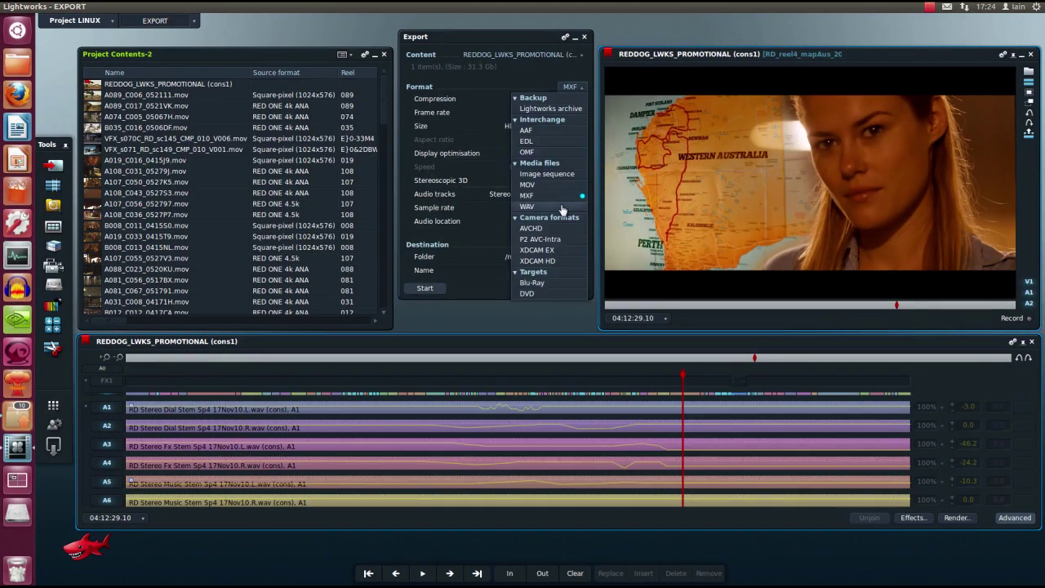
click(566, 207)
click(571, 88)
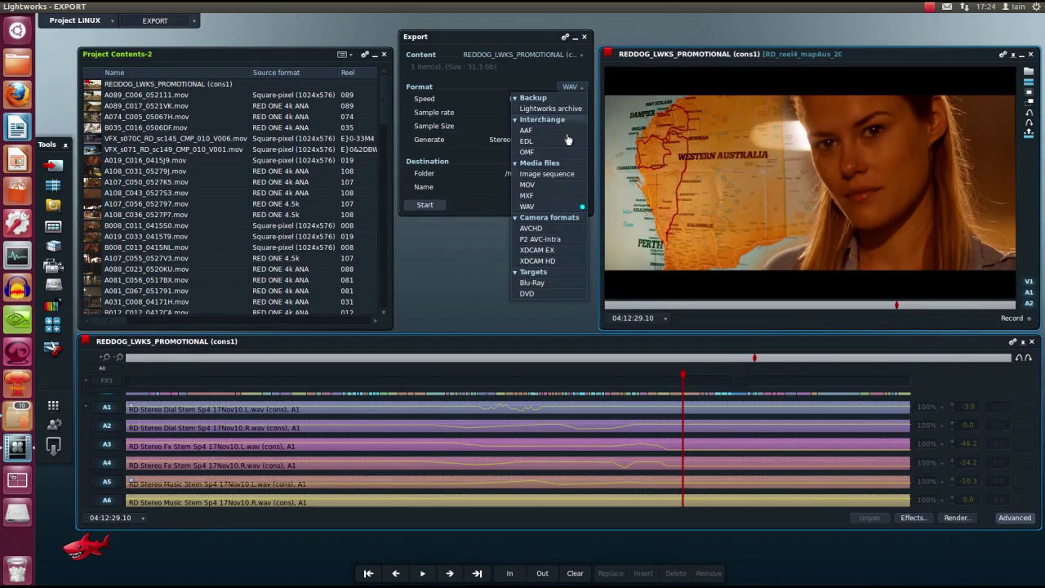
click(553, 230)
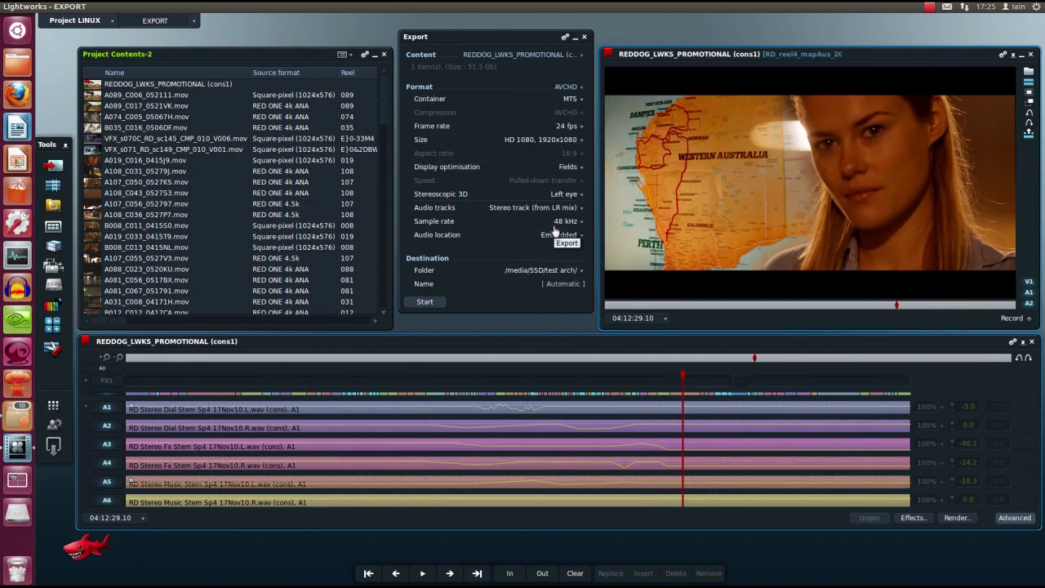
click(569, 99)
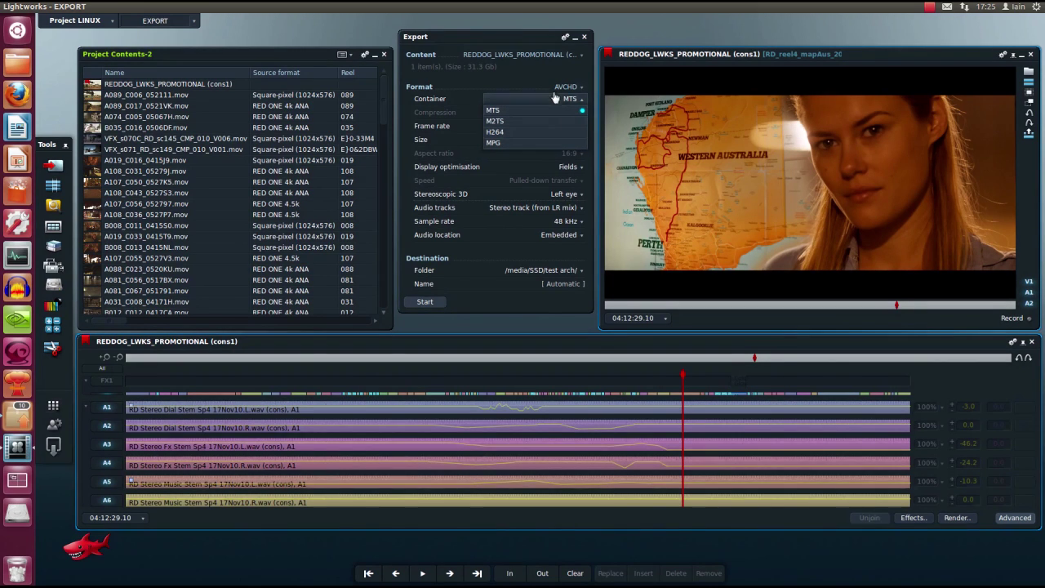
click(564, 98)
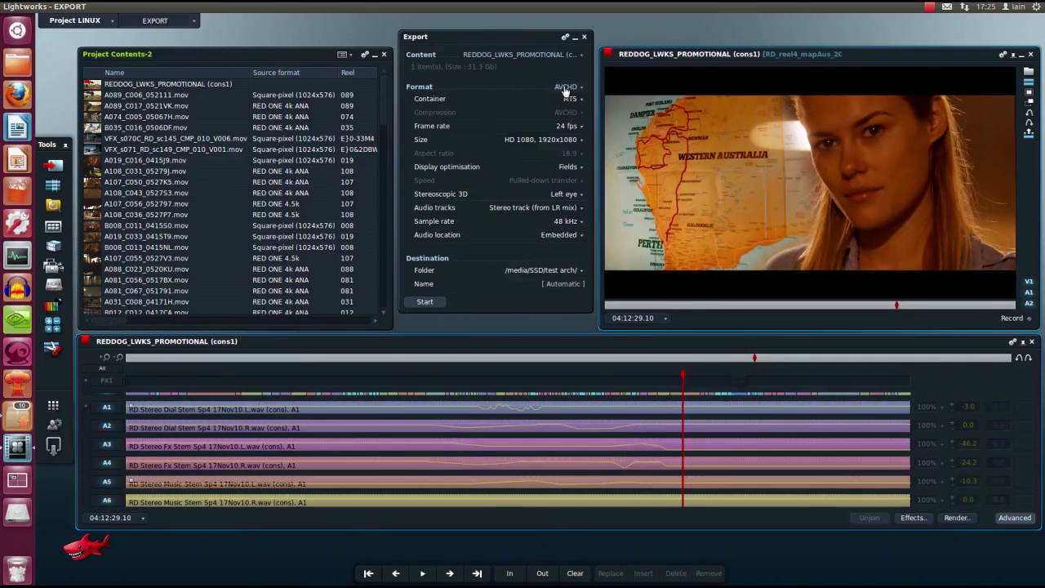
Set the export format to P2 AVC-Intra and inspect its MXF container options.
click(564, 86)
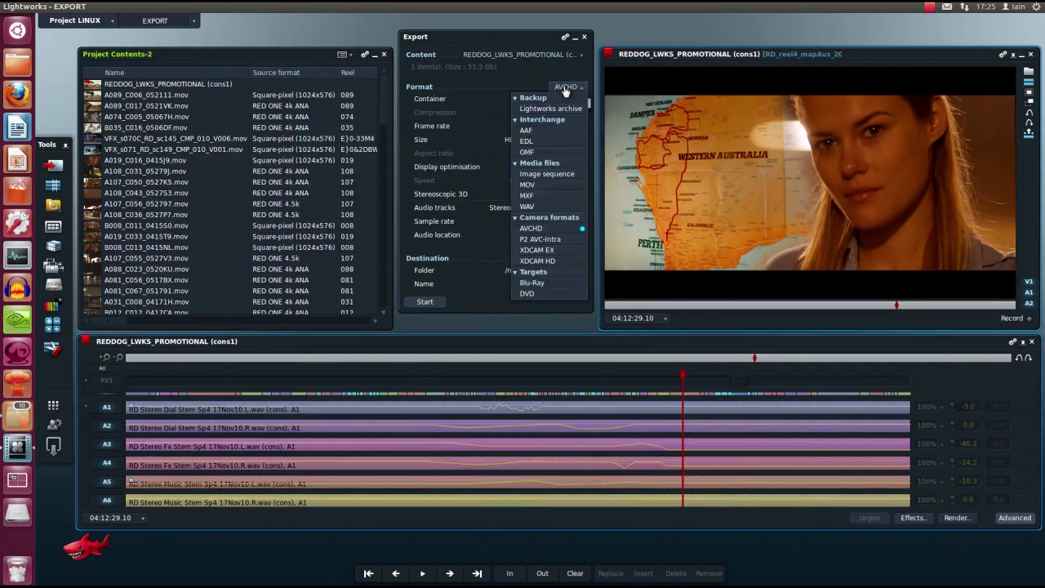
click(566, 239)
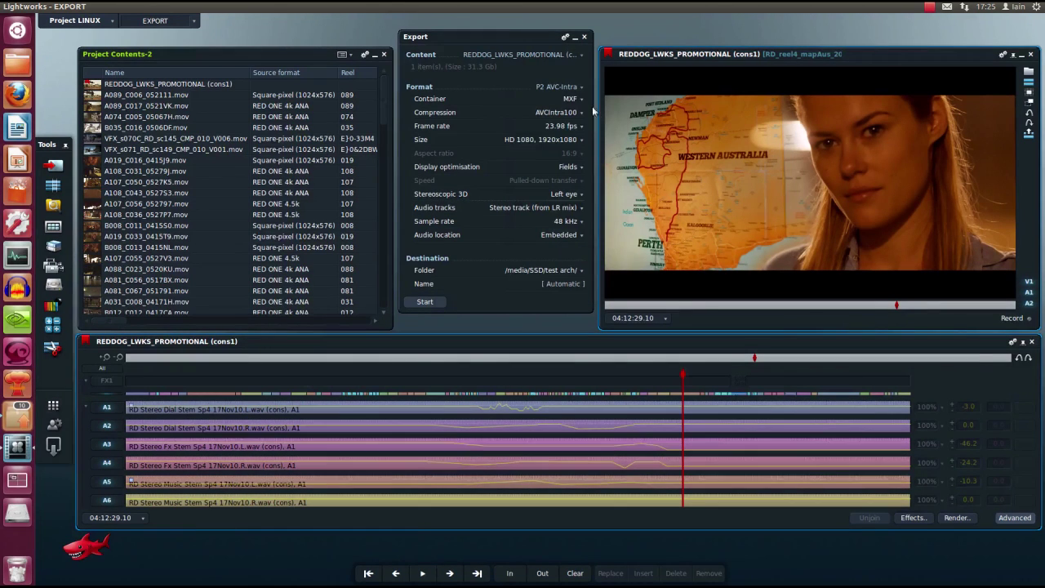
click(576, 99)
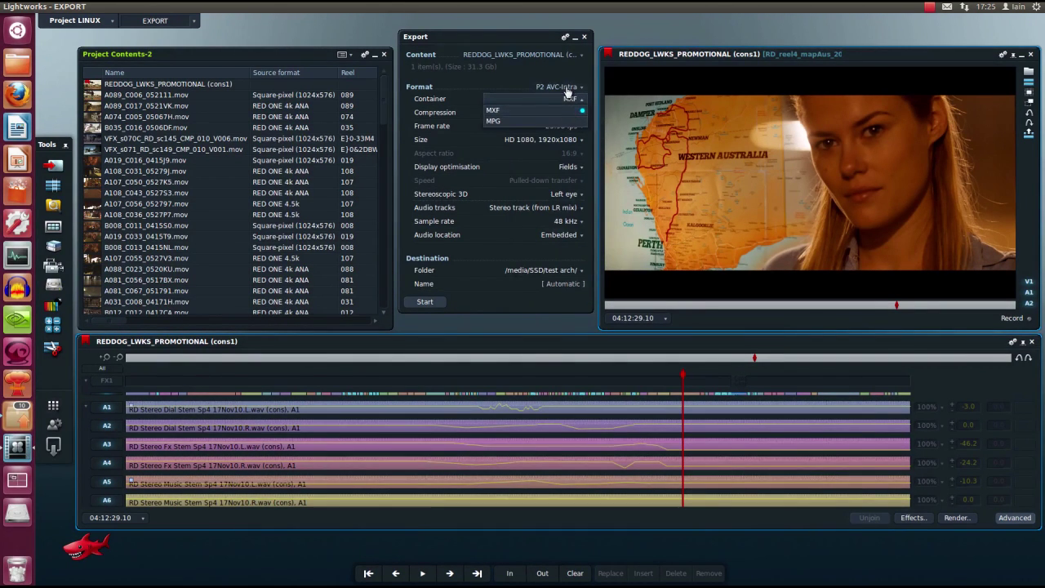
click(571, 87)
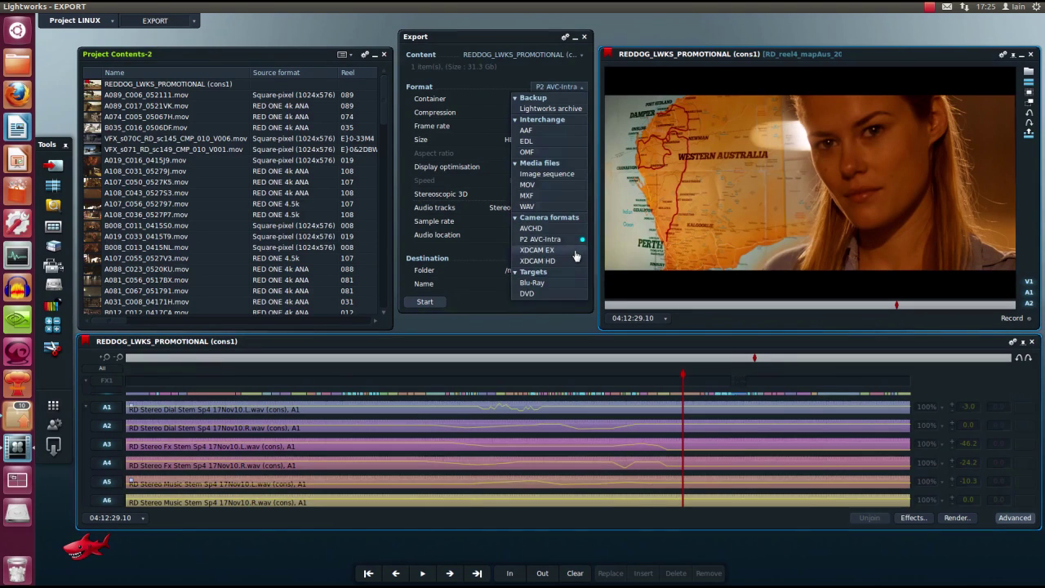
Try XDCAM EX, then XDCAM HD, reviewing each one's compression choices unchanged.
click(576, 256)
click(560, 113)
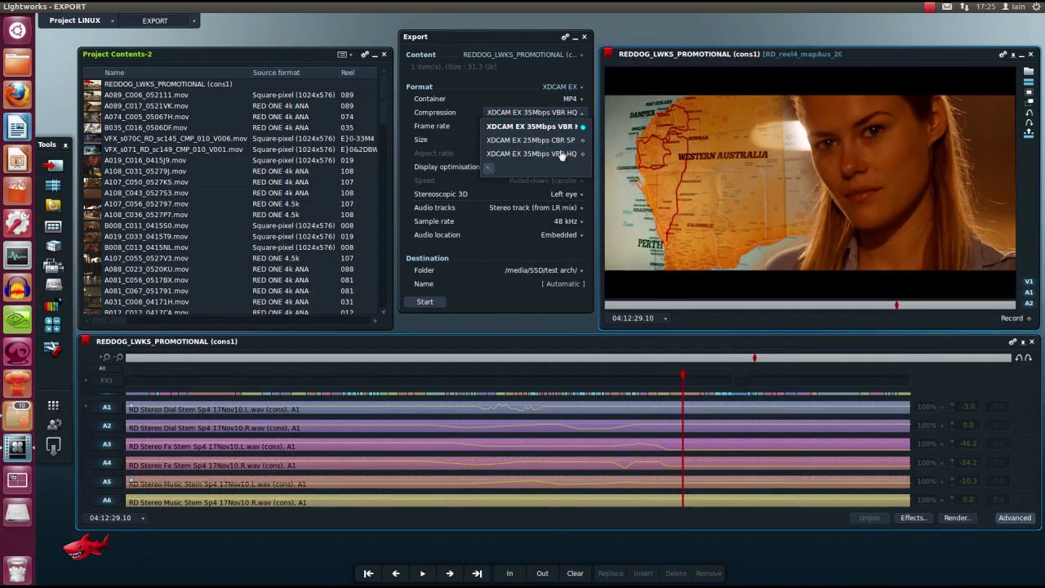
click(569, 86)
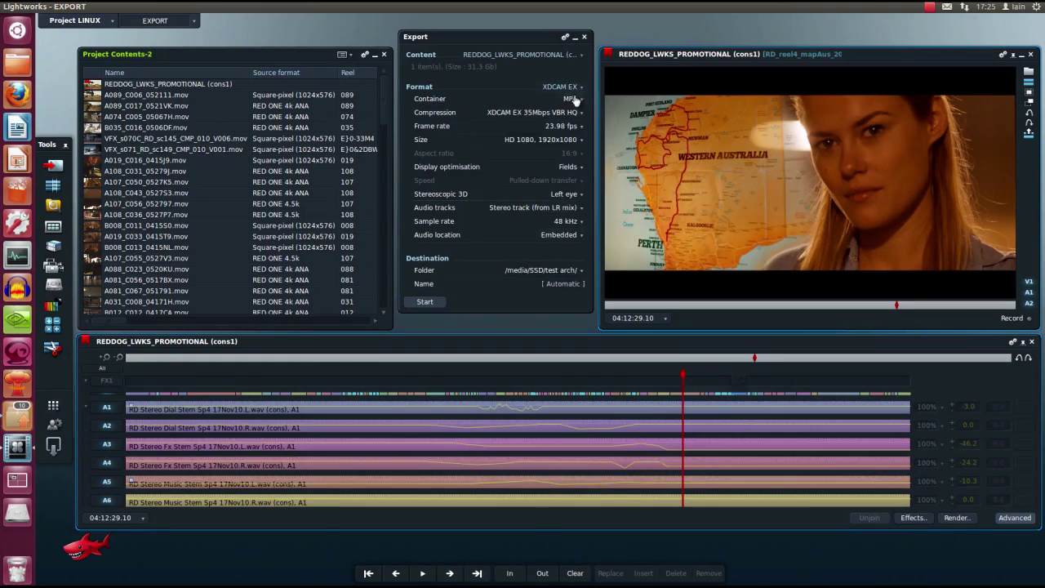
click(569, 86)
click(566, 261)
click(555, 115)
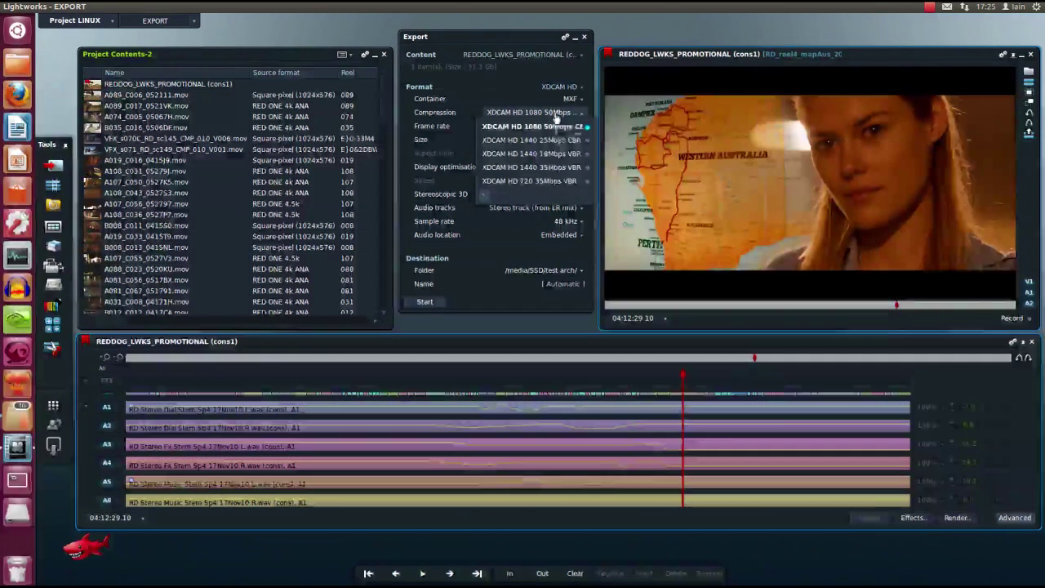
click(531, 82)
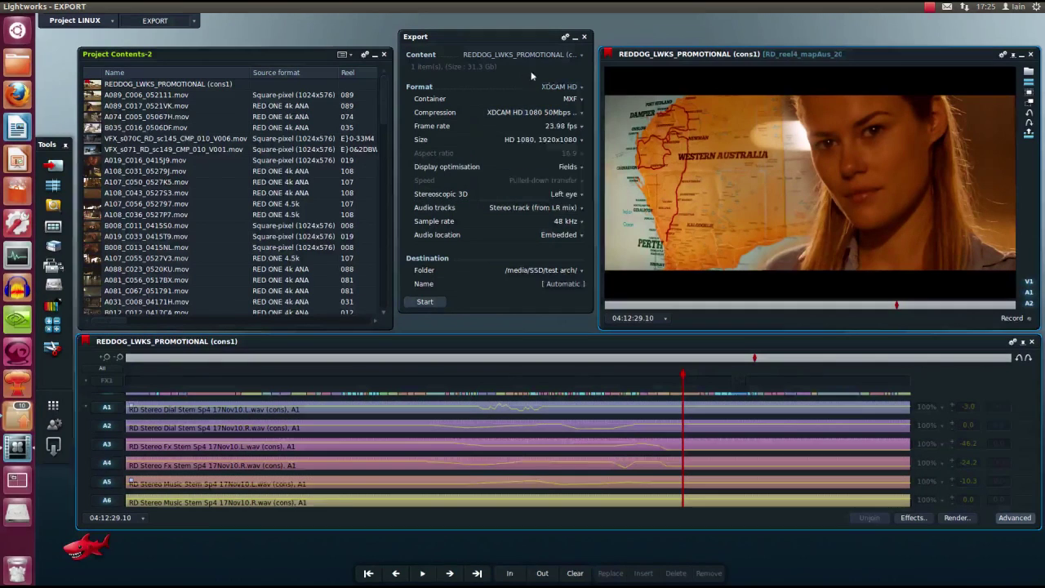
Try Blu-Ray keeping MTS, then DVD, checking its MPG container and frame rate options.
click(558, 86)
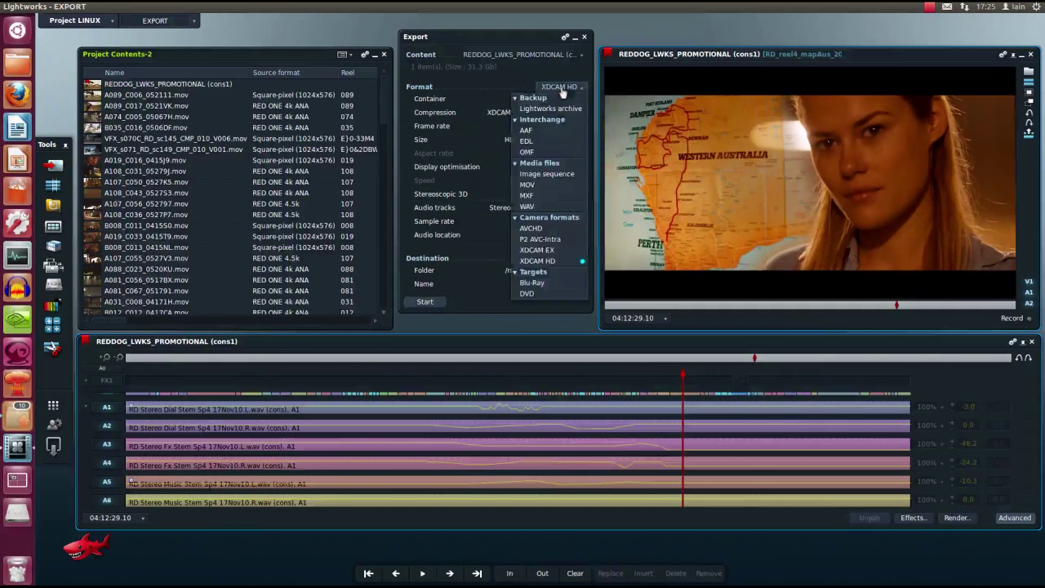
click(558, 283)
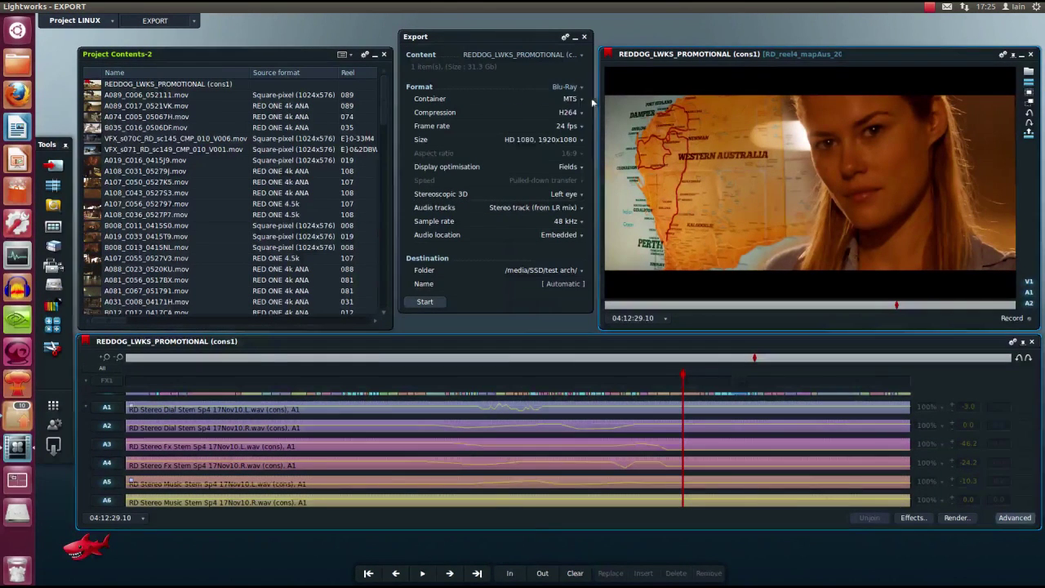
click(572, 99)
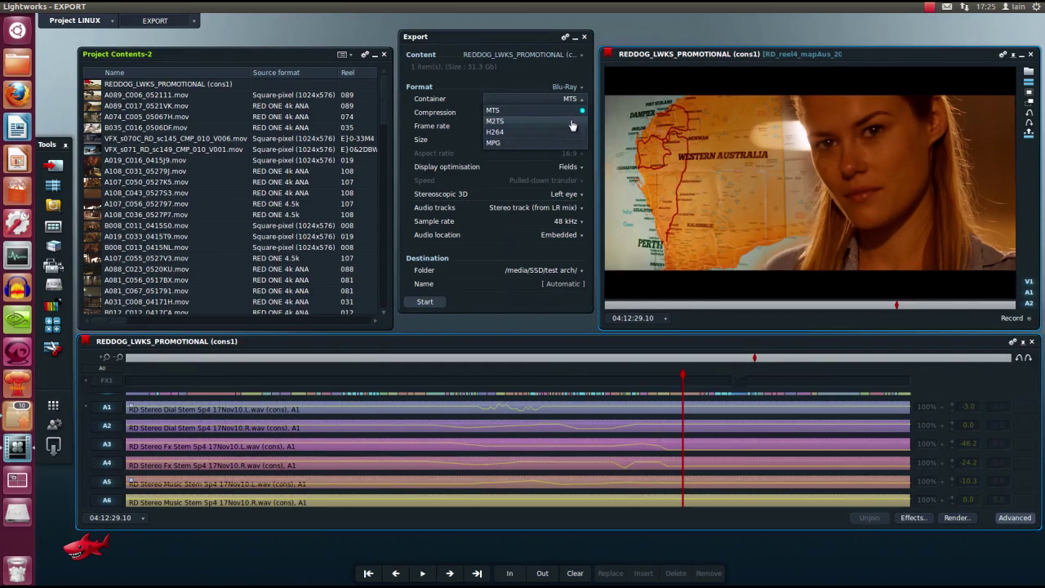
click(549, 136)
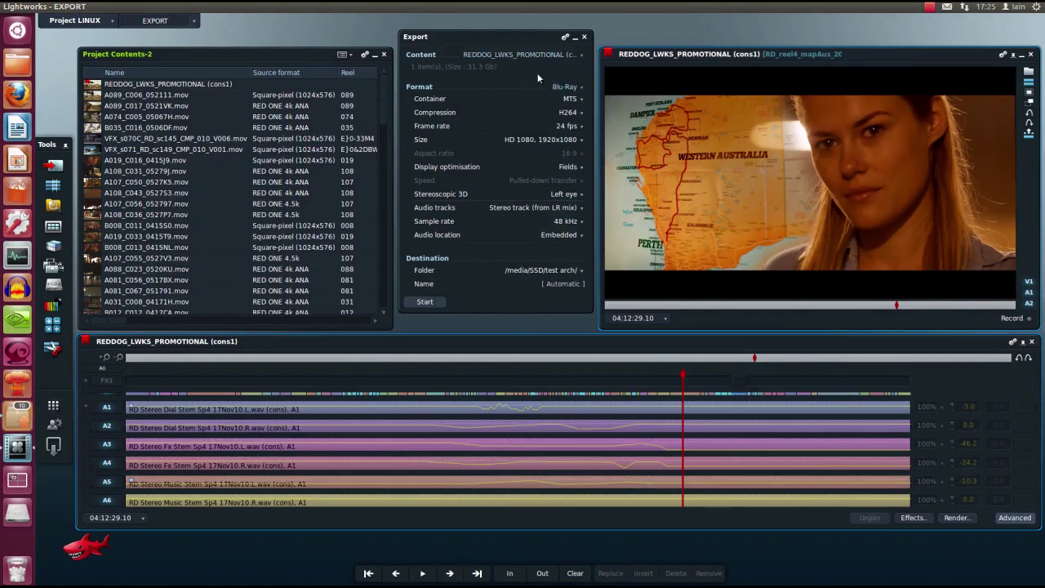
click(568, 86)
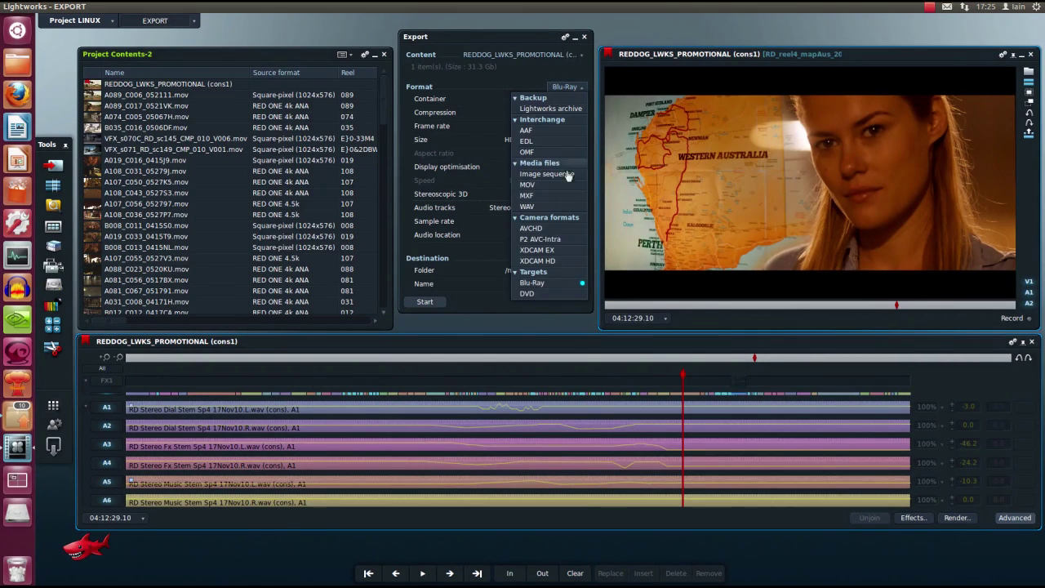
click(549, 295)
click(574, 99)
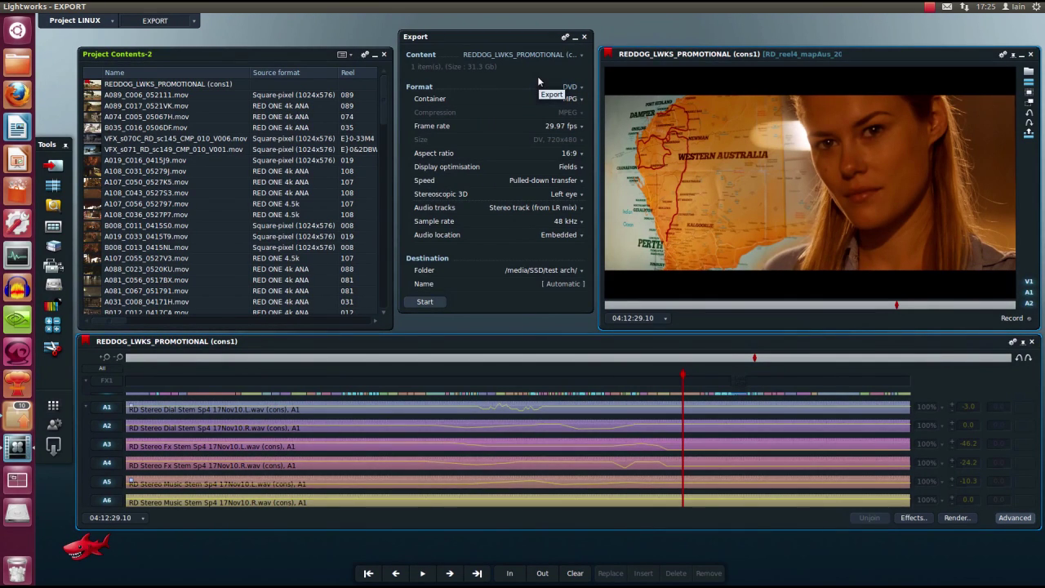
click(554, 127)
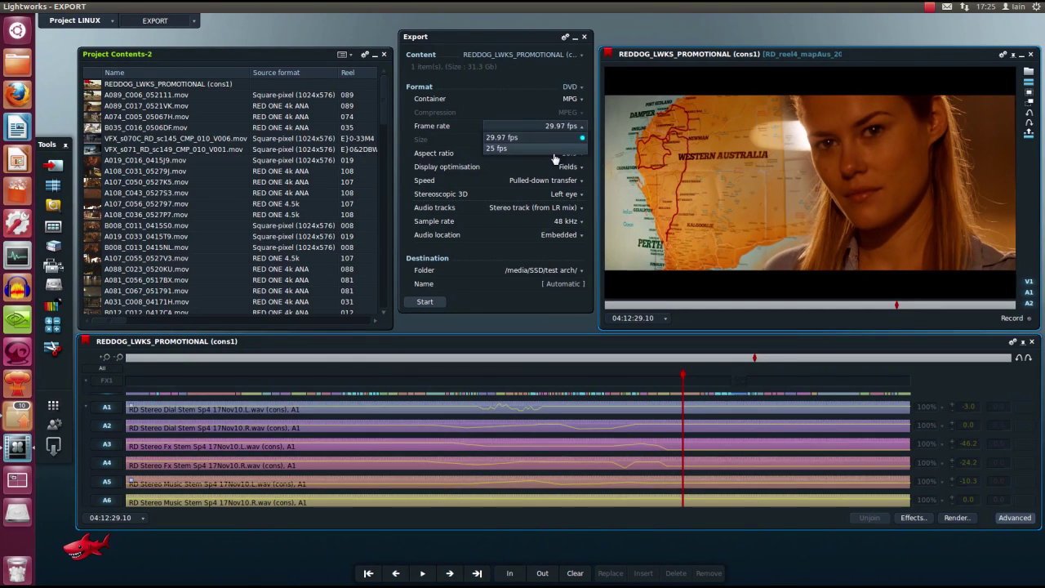